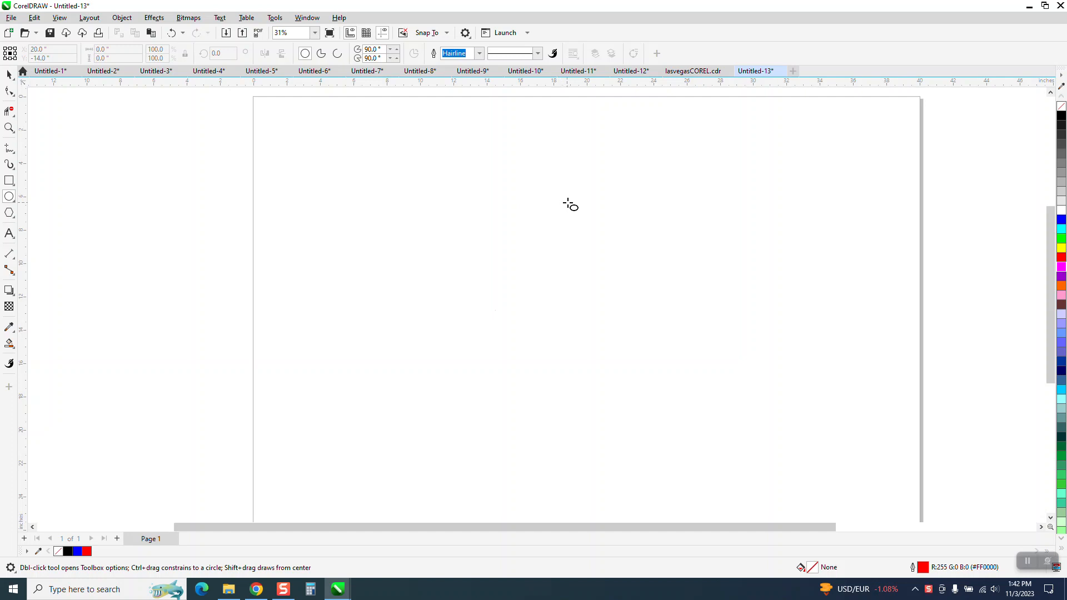
Step: Draw a circle about 9.4 inches across and duplicate it slightly to the left so the two overlap
{"action": "left_click_drag", "start_coordinate": [570, 204], "coordinate": [486, 361]}
{"action": "left_click", "coordinate": [9, 75]}
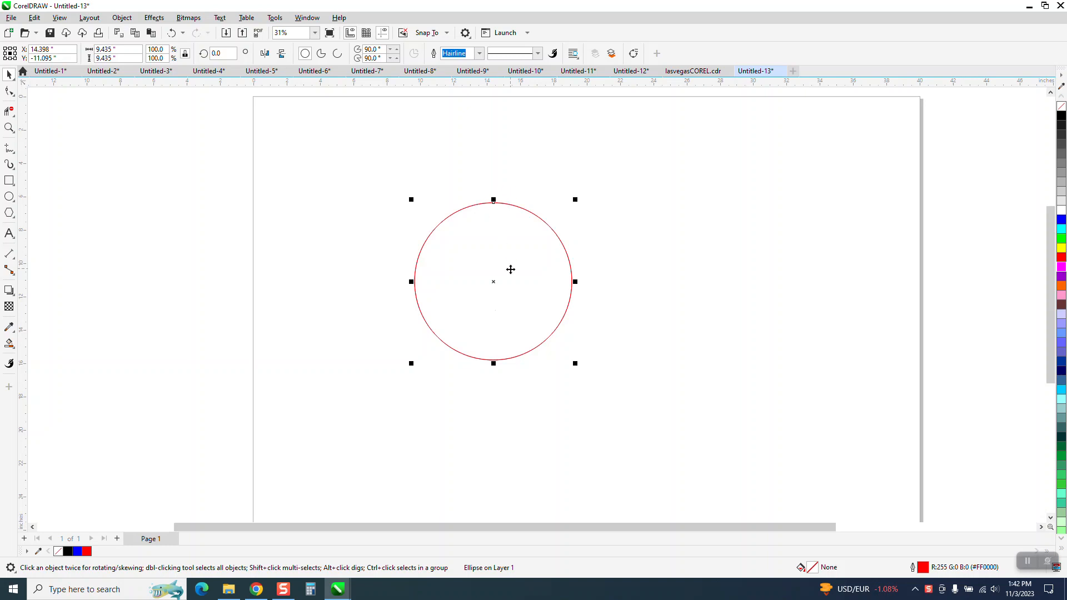
{"action": "left_click_drag", "start_coordinate": [498, 281], "coordinate": [488, 289]}
Step: Smart Fill the thin crescent on the right side between the overlapping circles with blue and move it out to the right
{"action": "left_click", "coordinate": [9, 344]}
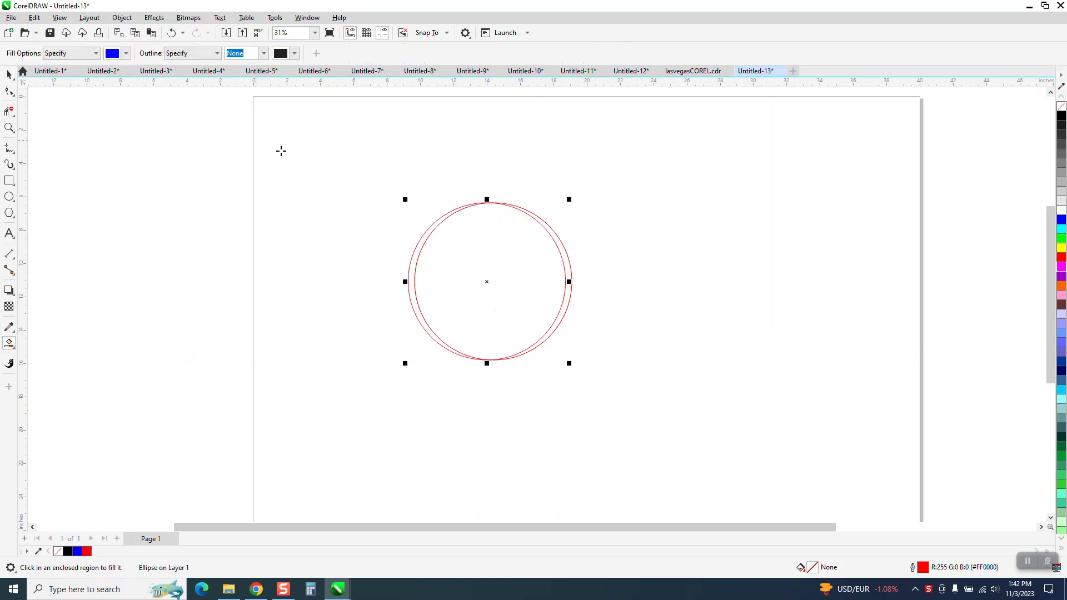
{"action": "left_click", "coordinate": [565, 257]}
{"action": "left_click", "coordinate": [9, 74]}
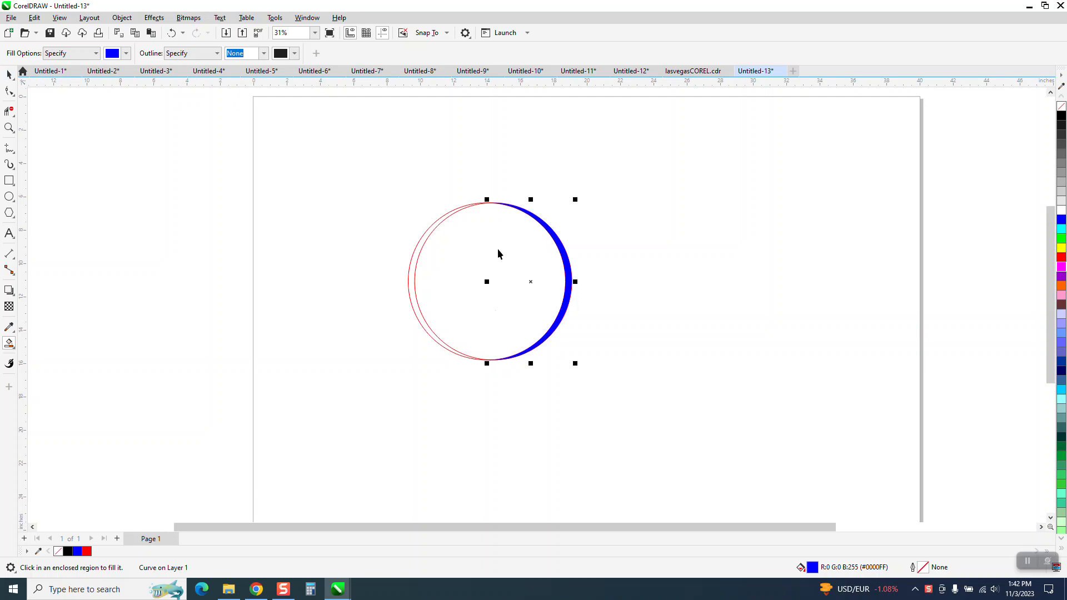
{"action": "left_click_drag", "start_coordinate": [534, 281], "coordinate": [636, 286]}
Step: Delete the two construction circles and give the crescent no fill and a black outline
{"action": "left_click_drag", "start_coordinate": [387, 189], "coordinate": [609, 389]}
{"action": "key", "text": "Delete"}
{"action": "left_click", "coordinate": [660, 275]}
{"action": "left_click", "coordinate": [1061, 106]}
{"action": "right_click", "coordinate": [1061, 115]}
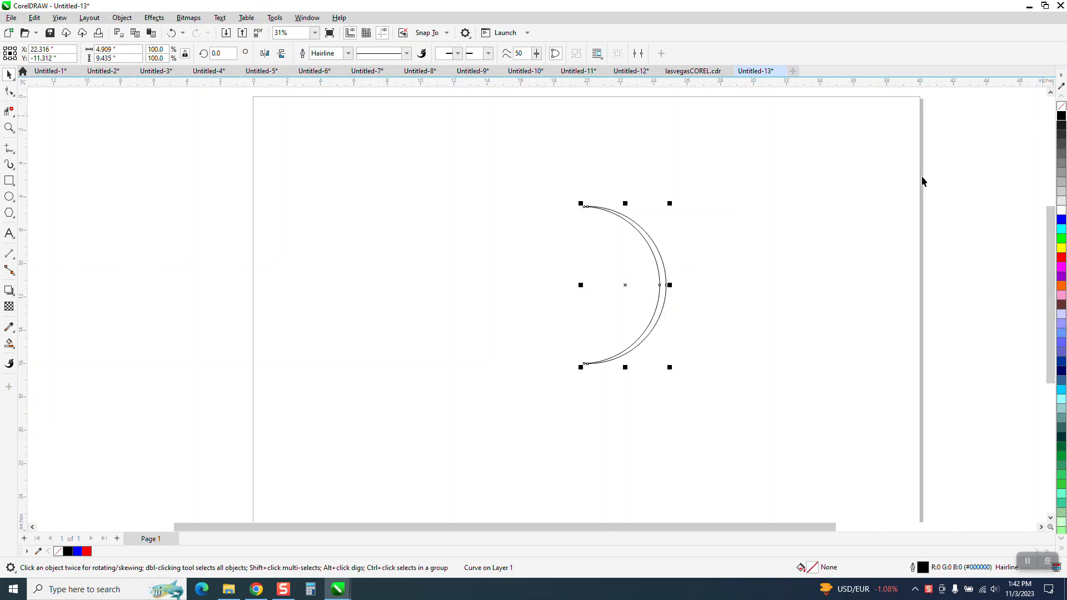
Step: Move the crescent toward the middle of the page and add a horizontally mirrored copy over it
{"action": "left_click_drag", "start_coordinate": [663, 278], "coordinate": [548, 285]}
{"action": "key", "text": "ctrl+c"}
{"action": "key", "text": "ctrl+v"}
{"action": "left_click", "coordinate": [265, 54]}
Step: Weld the two crossing crescents into one shape and scale it down to about 61%
{"action": "left_click_drag", "start_coordinate": [436, 177], "coordinate": [673, 466]}
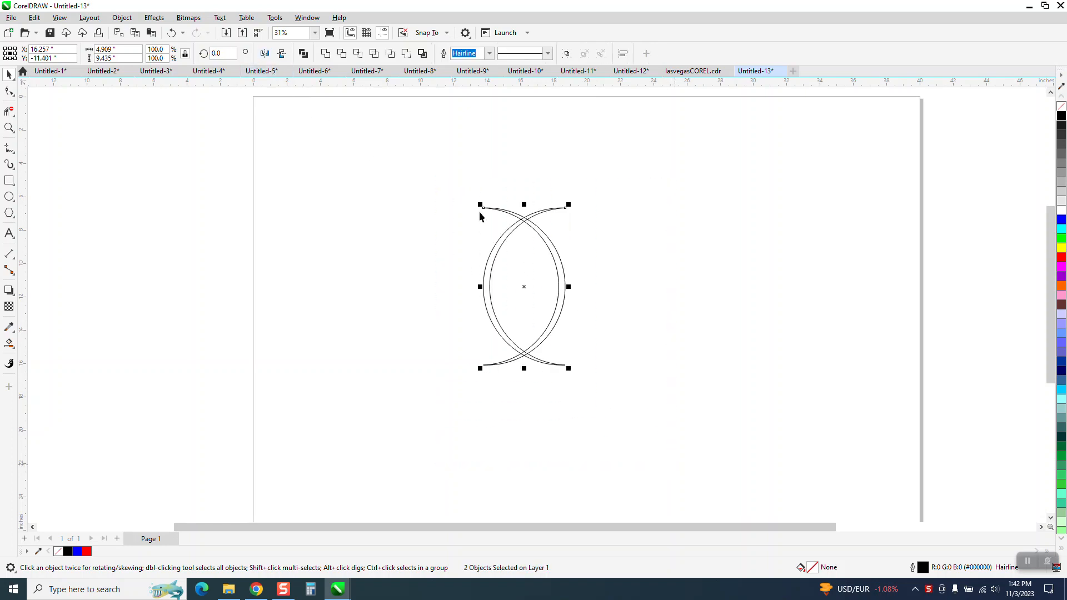
{"action": "left_click", "coordinate": [326, 54]}
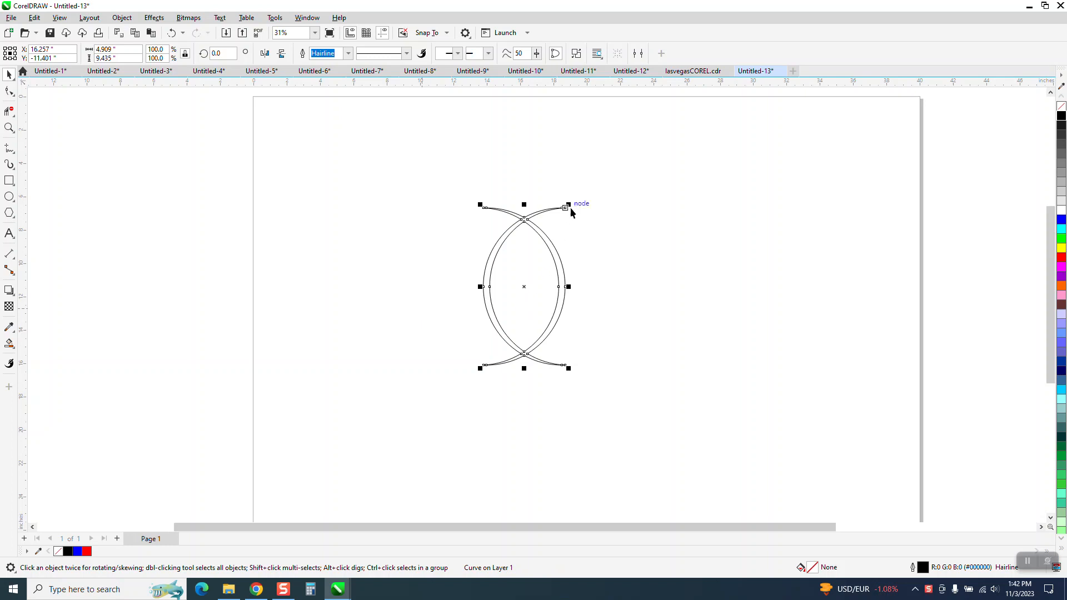
{"action": "left_click_drag", "start_coordinate": [568, 207], "coordinate": [533, 269]}
Step: Rotate the welded crescent motif 90 degrees and place it near the page's upper right corner at about 4.27 inches wide
{"action": "left_click_drag", "start_coordinate": [532, 316], "coordinate": [726, 190]}
{"action": "type", "text": "90"}
{"action": "key", "text": "Return"}
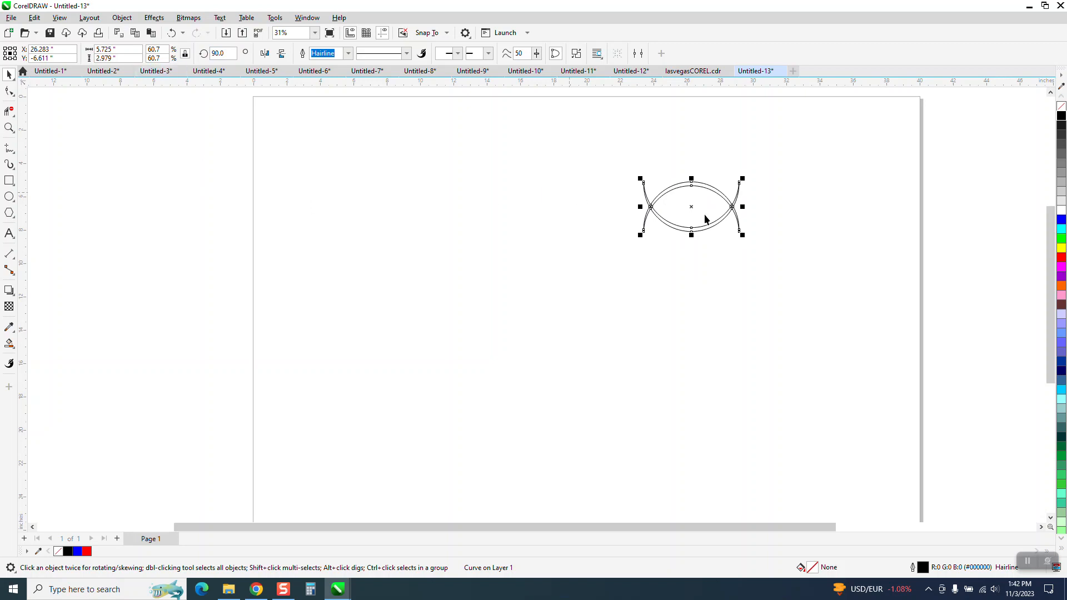
{"action": "left_click_drag", "start_coordinate": [693, 210], "coordinate": [753, 160]}
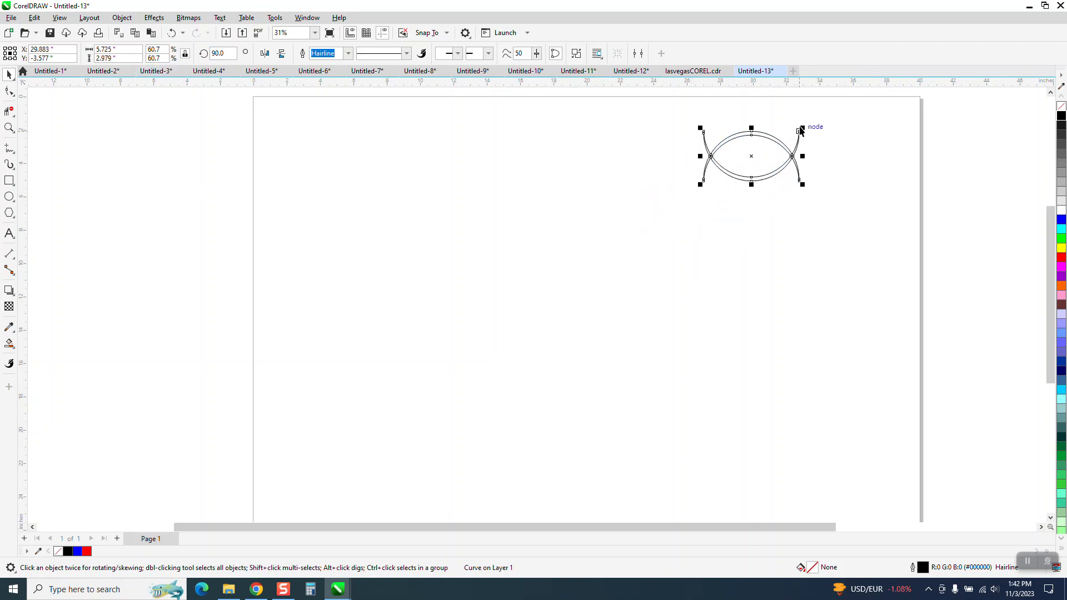
{"action": "left_click_drag", "start_coordinate": [803, 127], "coordinate": [779, 140]}
Step: Add a page-centred circle about 23 inches across and move the crescent motif clear of it toward the page's right edge
{"action": "left_click", "coordinate": [8, 196]}
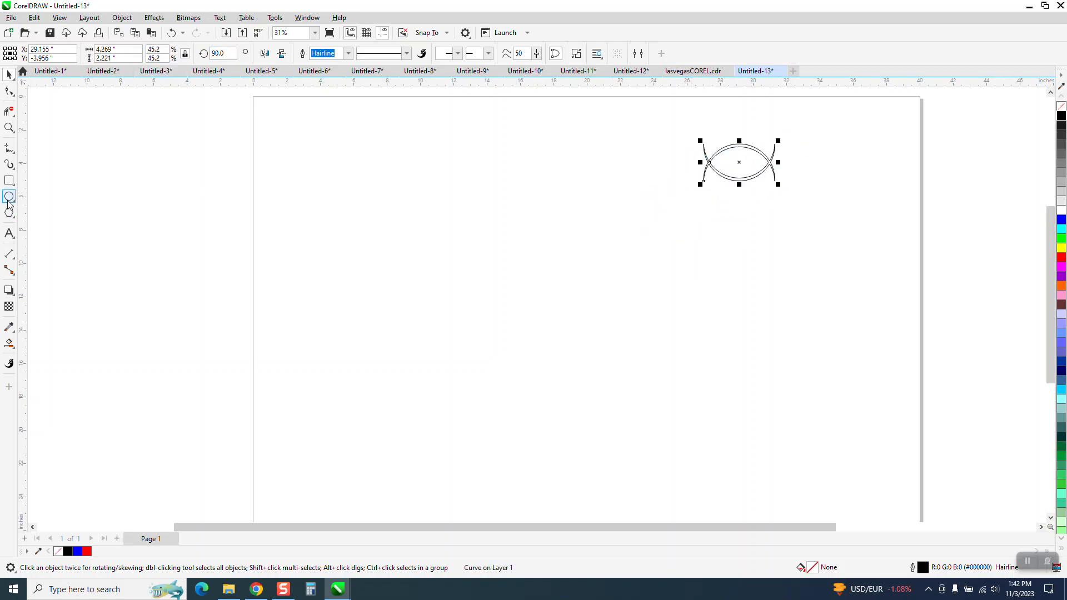
{"action": "left_click_drag", "start_coordinate": [517, 203], "coordinate": [400, 489]}
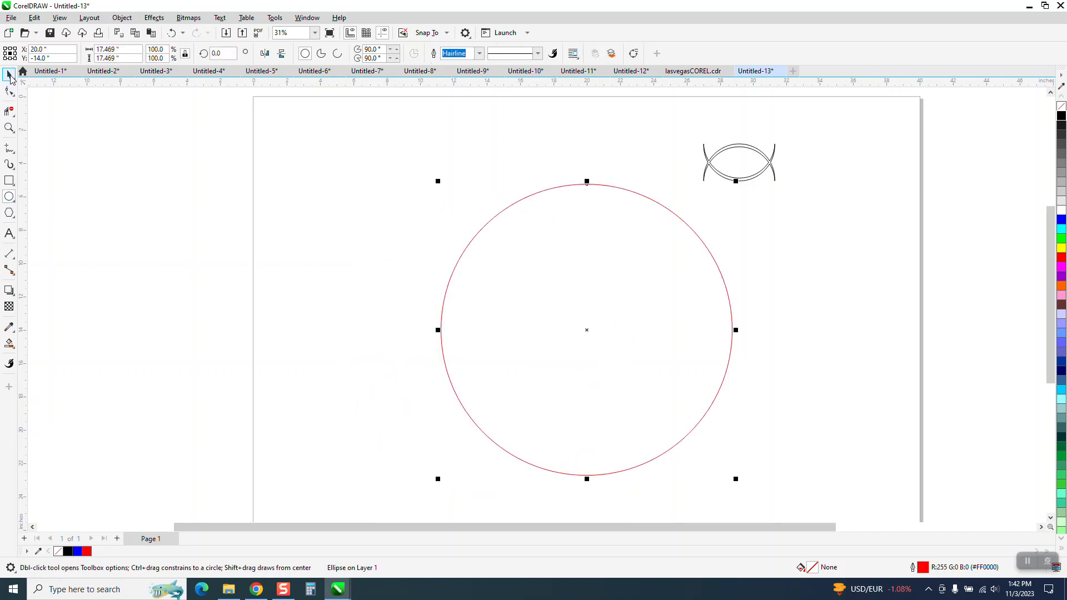
{"action": "key", "text": "space"}
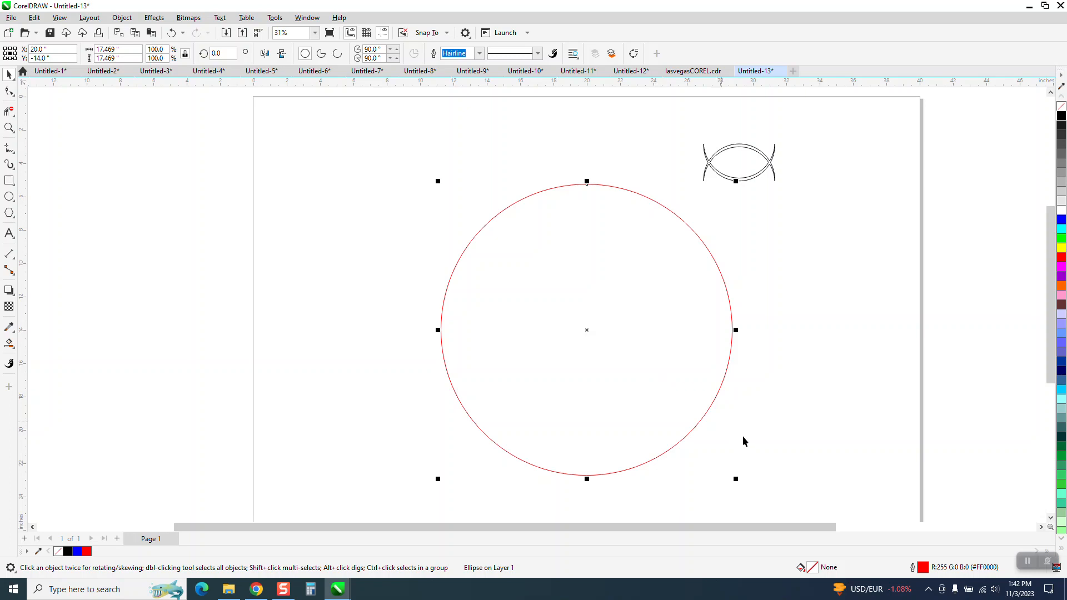
{"action": "left_click_drag", "start_coordinate": [740, 481], "coordinate": [780, 493]}
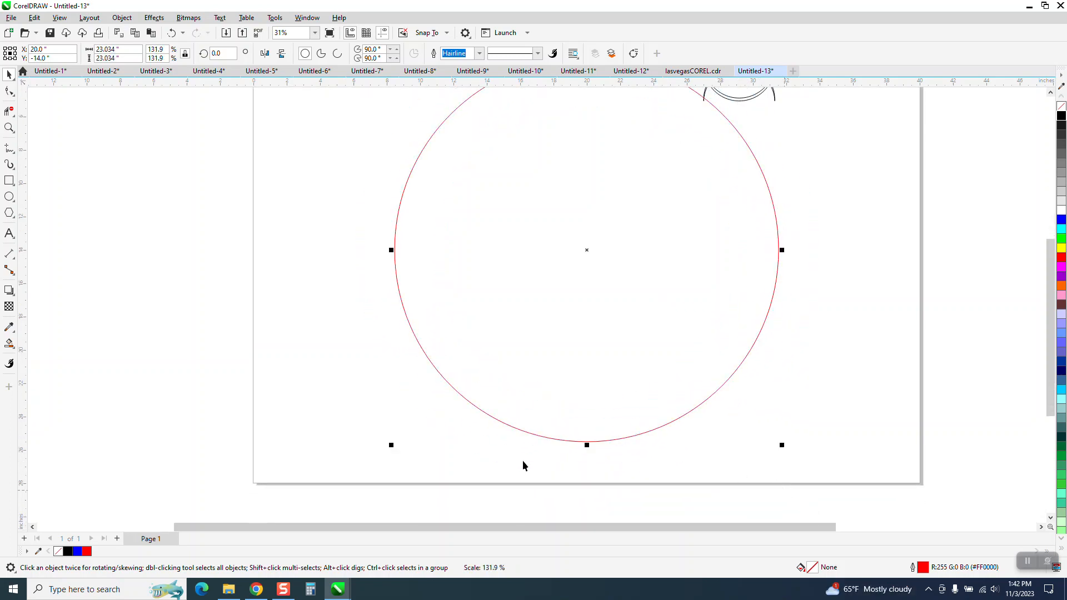
{"action": "scroll", "coordinate": [523, 464], "scroll_direction": "down", "scroll_amount": 1}
{"action": "left_click_drag", "start_coordinate": [727, 160], "coordinate": [753, 162]}
{"action": "left_click", "coordinate": [9, 148]}
{"action": "left_click_drag", "start_coordinate": [189, 127], "coordinate": [149, 405]}
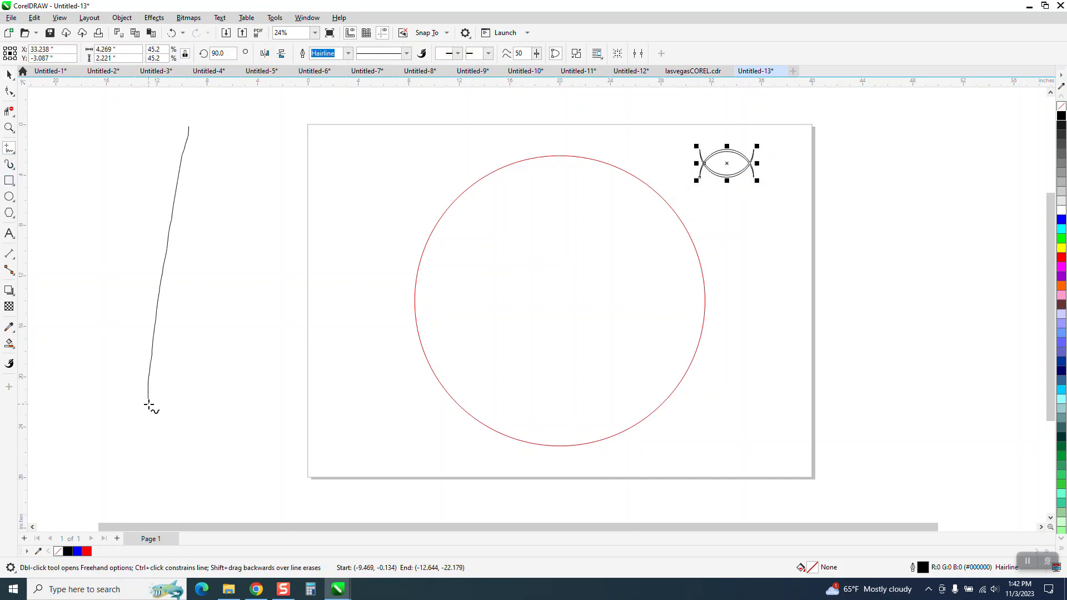
{"action": "key", "text": "Delete"}
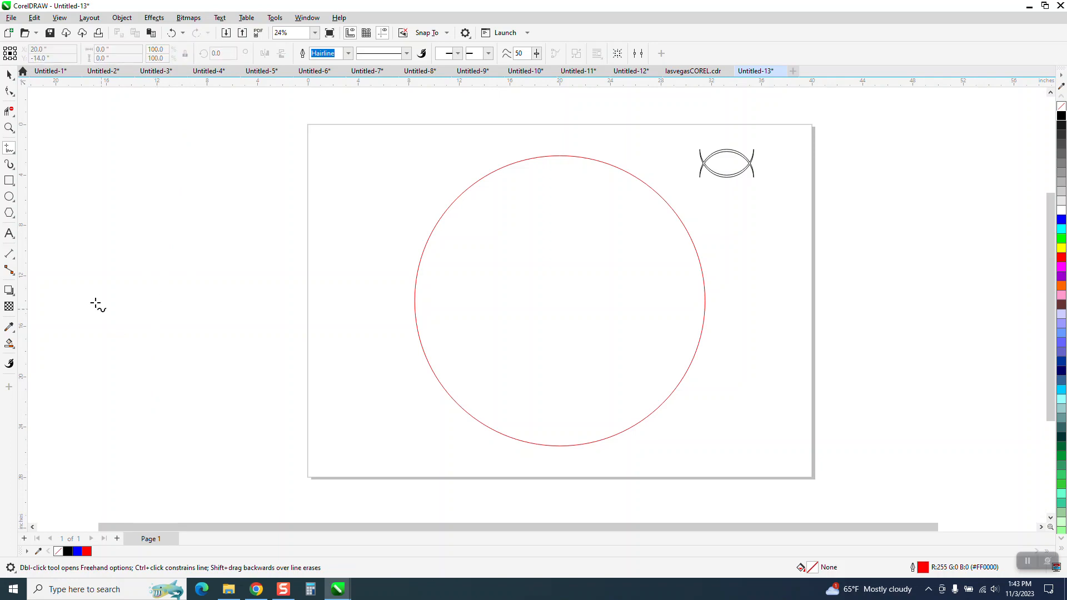
Step: Draw a vertical two-point line about 24.6 inches long and centre it on the page through the circle
{"action": "left_click", "coordinate": [13, 155]}
{"action": "left_click", "coordinate": [39, 160]}
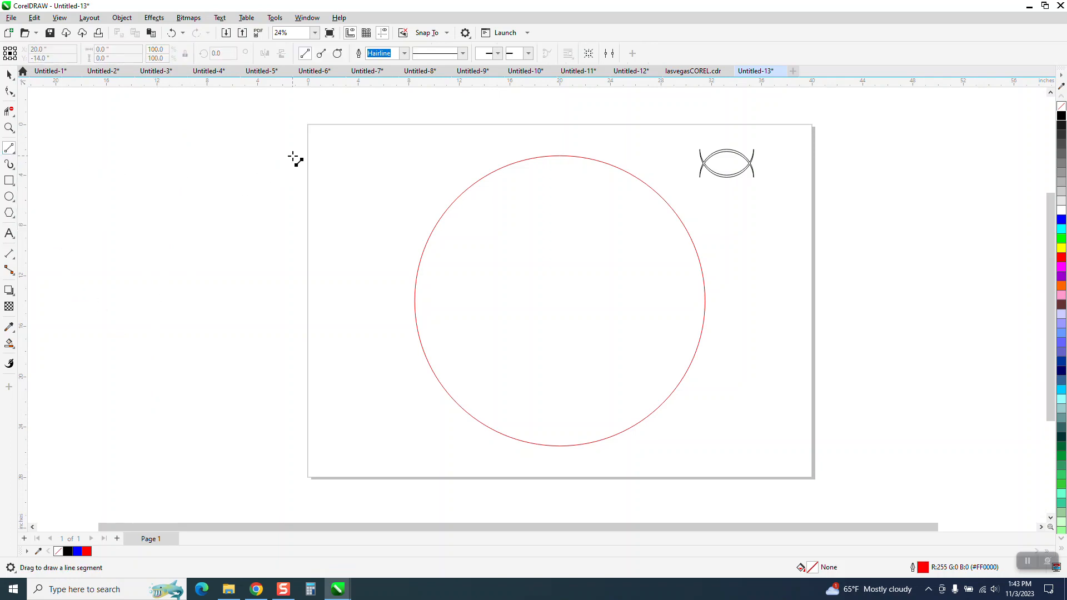
{"action": "left_click_drag", "start_coordinate": [287, 153], "coordinate": [287, 462]}
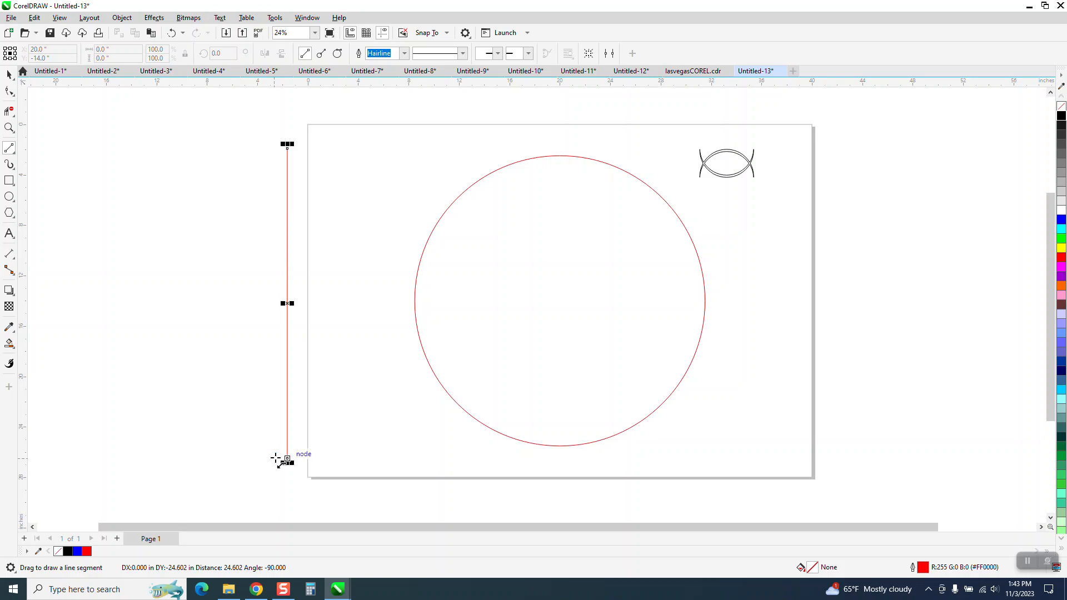
{"action": "key", "text": "p"}
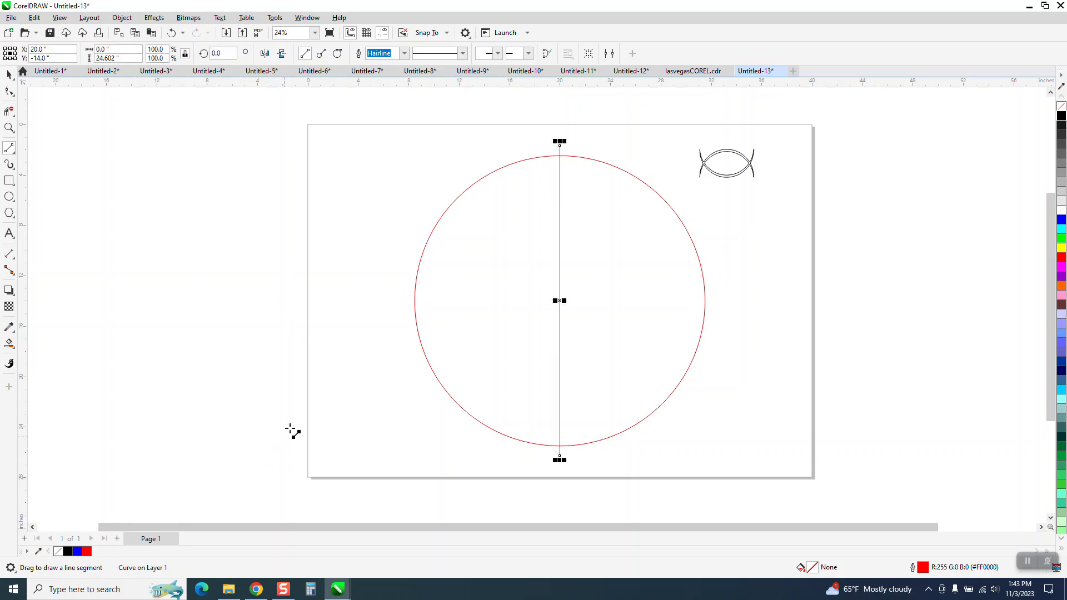
Step: Rotate the line 10 degrees about its centre and add a mirrored copy to form a narrow X
{"action": "left_click", "coordinate": [222, 54]}
{"action": "left_click", "coordinate": [171, 34]}
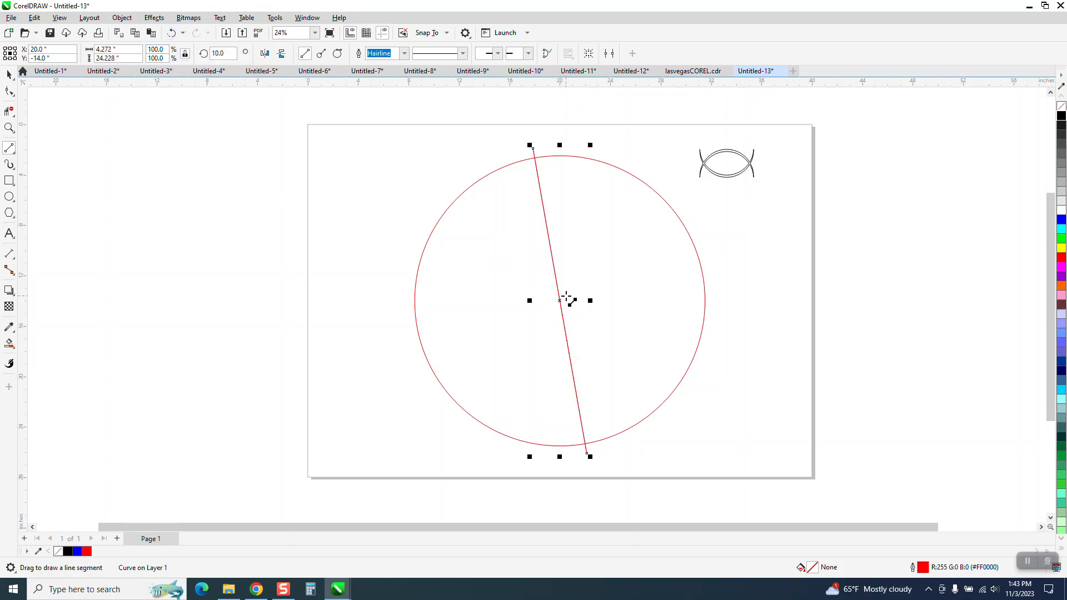
{"action": "left_click", "coordinate": [264, 54]}
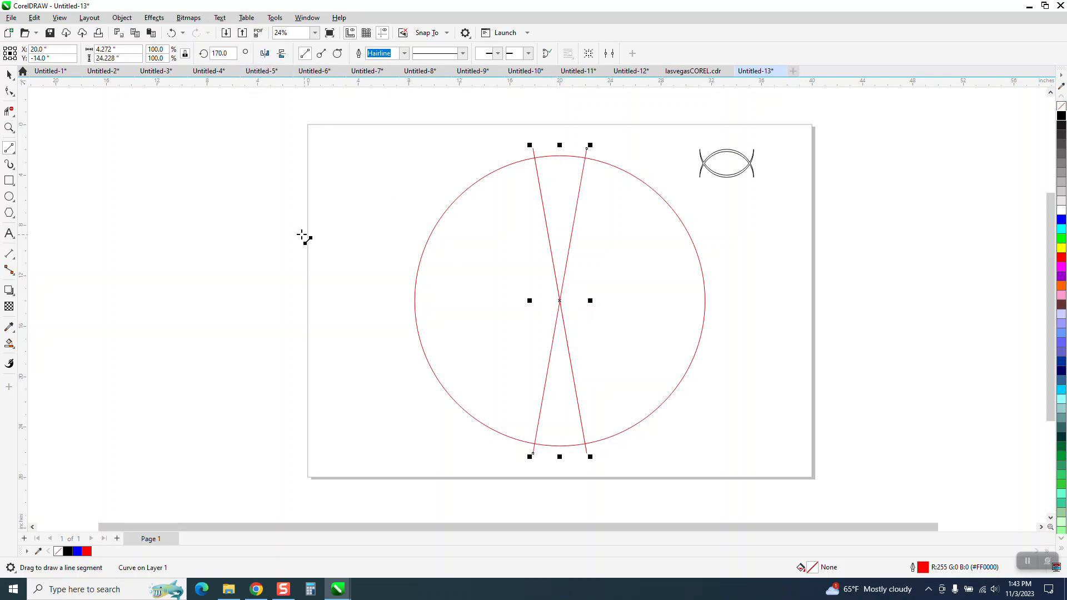
Step: Add a concentric copy of the large circle about 19.3 inches across and move the crescent motif off the page's right side
{"action": "left_click", "coordinate": [8, 74]}
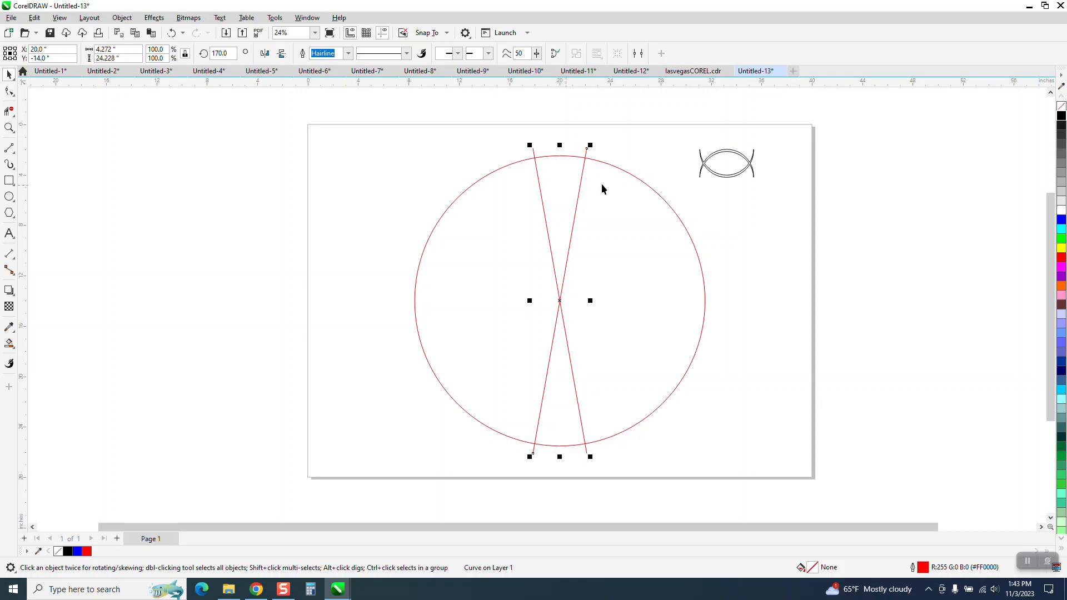
{"action": "left_click", "coordinate": [624, 171]}
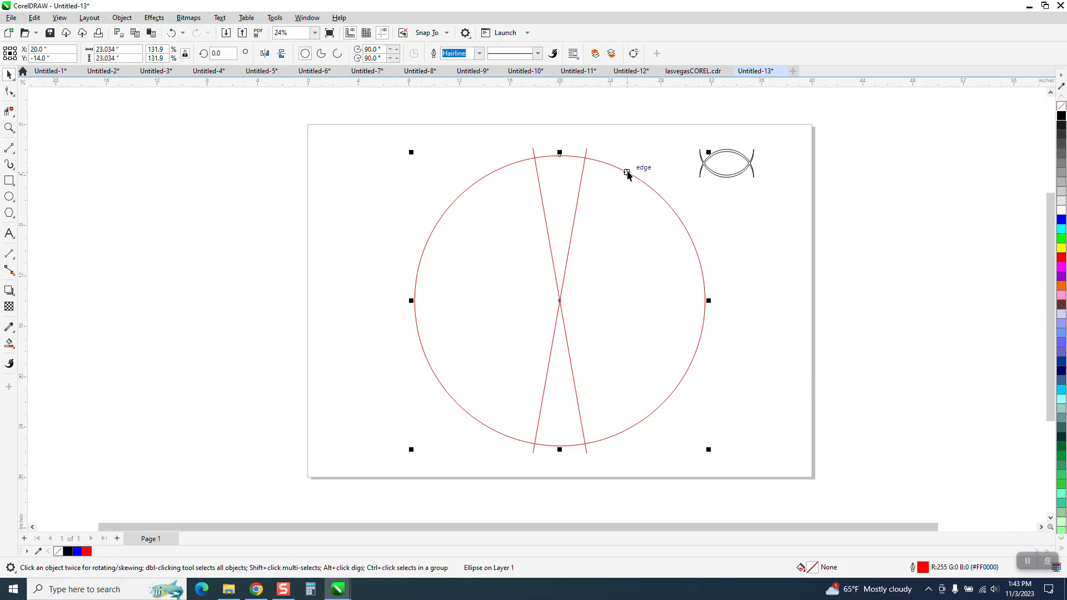
{"action": "left_click_drag", "start_coordinate": [711, 152], "coordinate": [695, 175]}
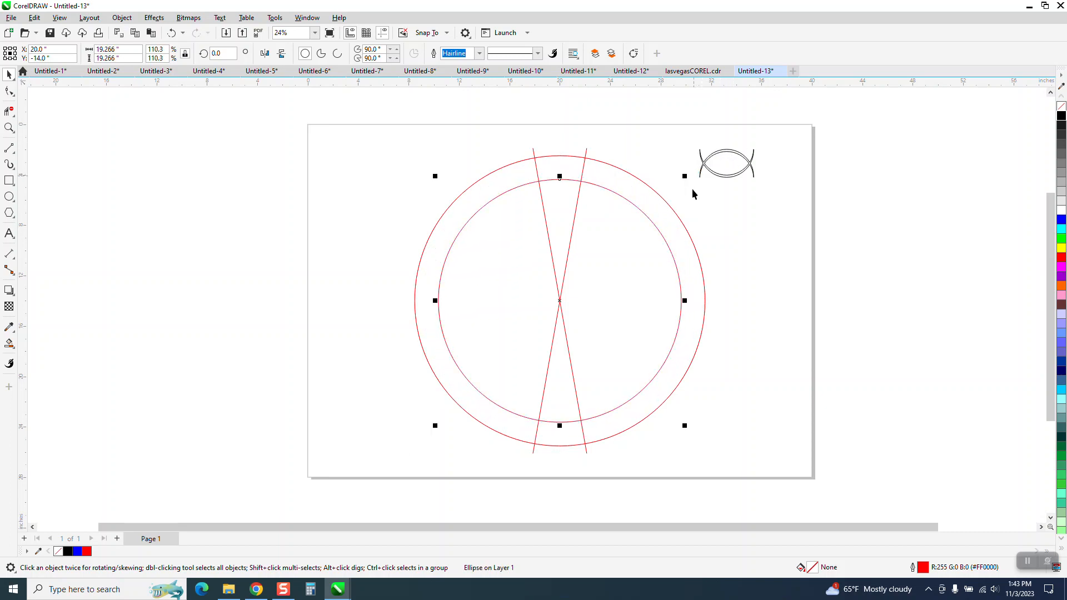
{"action": "left_click_drag", "start_coordinate": [684, 130], "coordinate": [770, 201]}
{"action": "left_click_drag", "start_coordinate": [753, 161], "coordinate": [898, 133]}
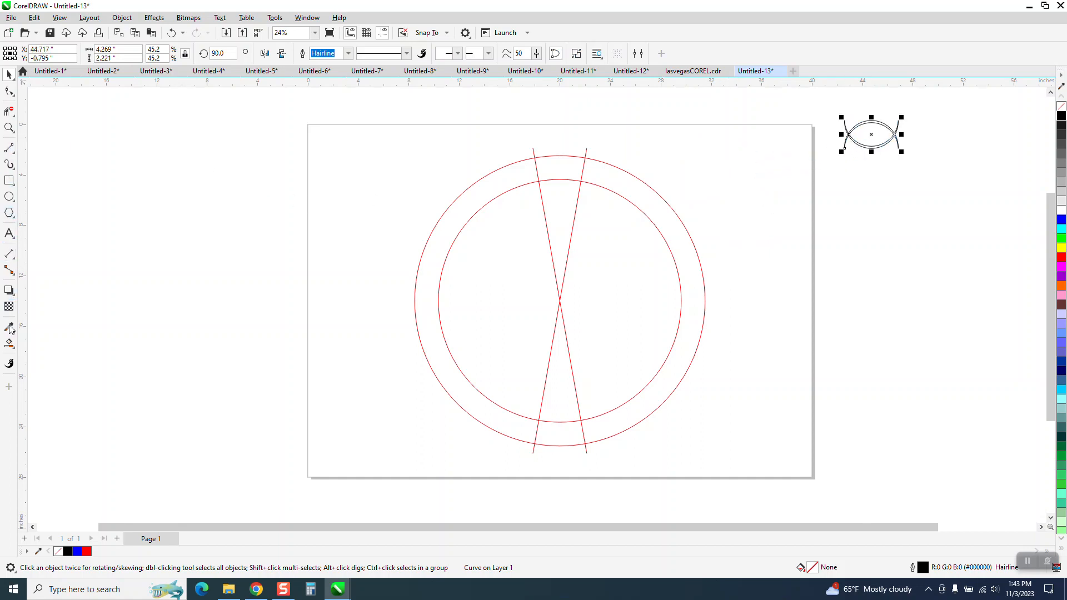
Step: Smart Fill the top ring segment between the two circles and the crossed lines with blue, and move it out to the right
{"action": "left_click", "coordinate": [13, 351]}
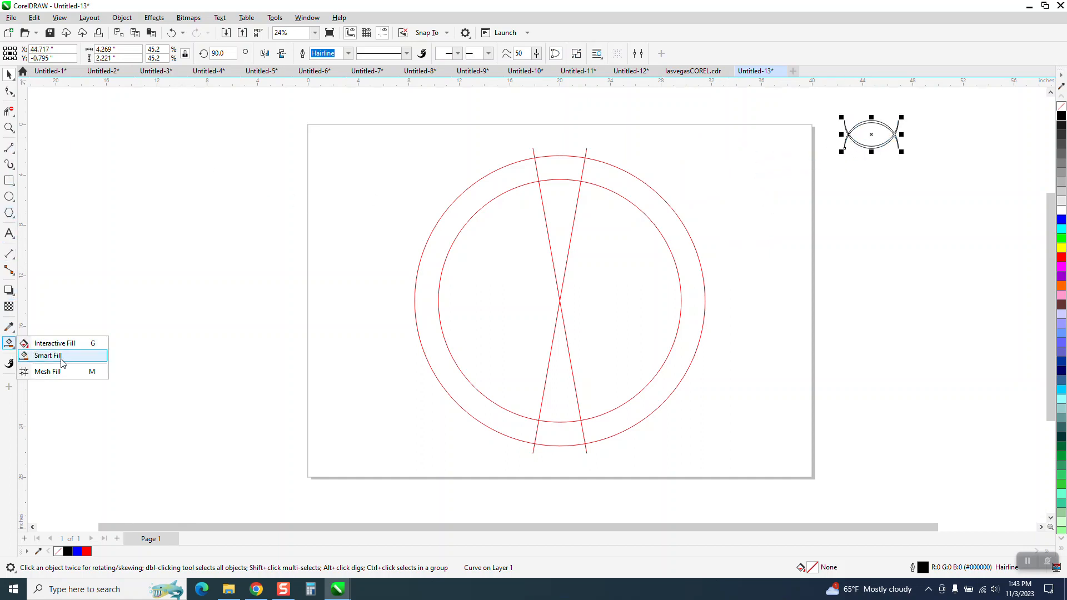
{"action": "left_click", "coordinate": [45, 354]}
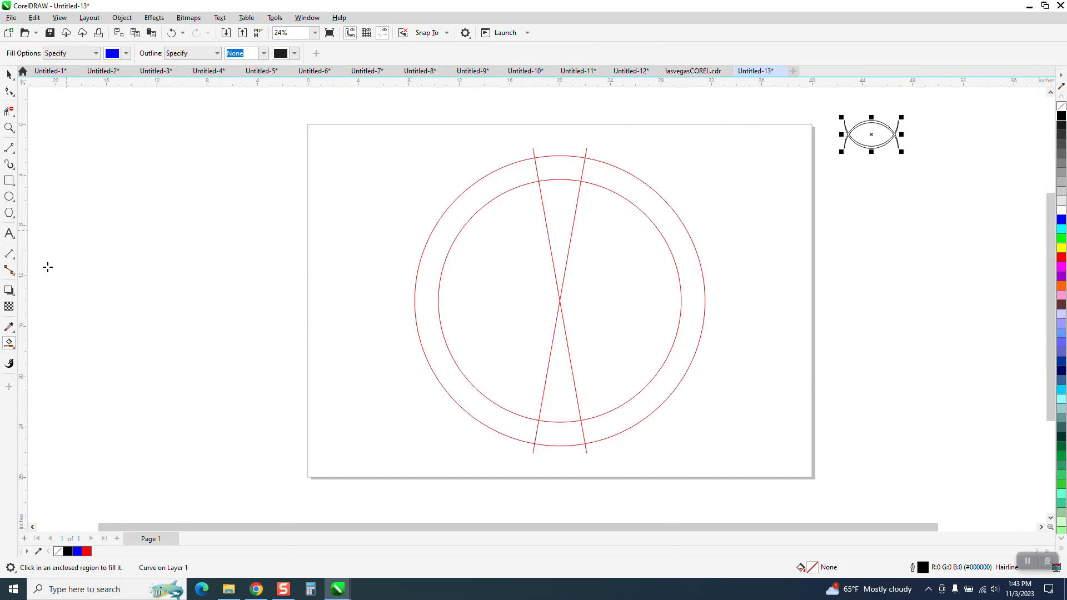
{"action": "left_click", "coordinate": [556, 173]}
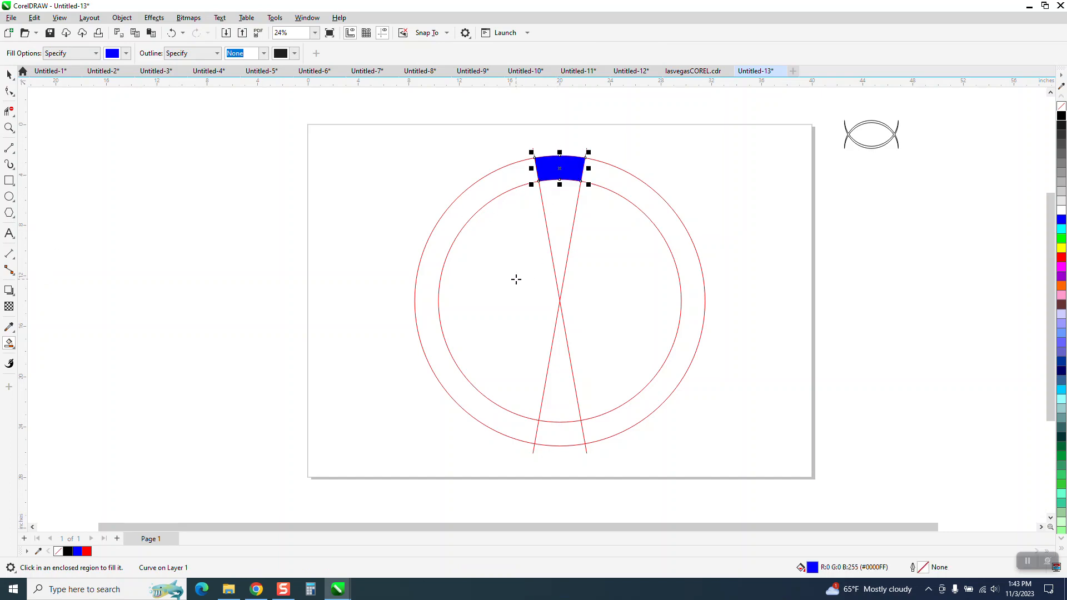
{"action": "key", "text": "Right"}
{"action": "scroll", "coordinate": [519, 283], "scroll_direction": "down", "scroll_amount": 1}
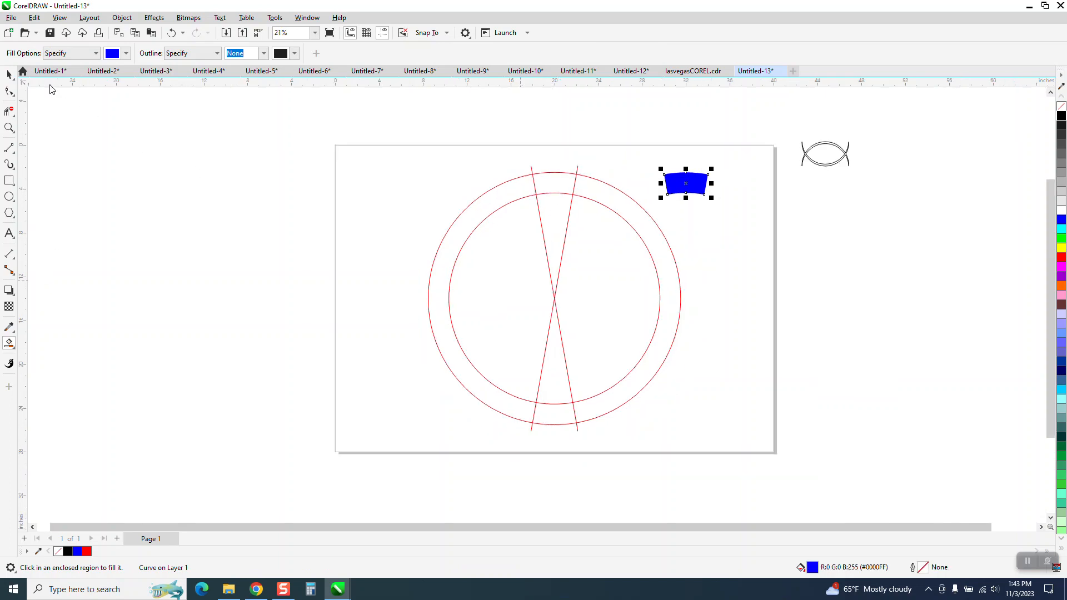
Step: Remove the ring segment's blue fill and give it a black outline
{"action": "left_click", "coordinate": [9, 75]}
{"action": "left_click", "coordinate": [1062, 106]}
{"action": "right_click", "coordinate": [1062, 115]}
Step: Scale the crescent motif down to about 3.25 inches wide and place it beside the ring segment
{"action": "left_click", "coordinate": [848, 152]}
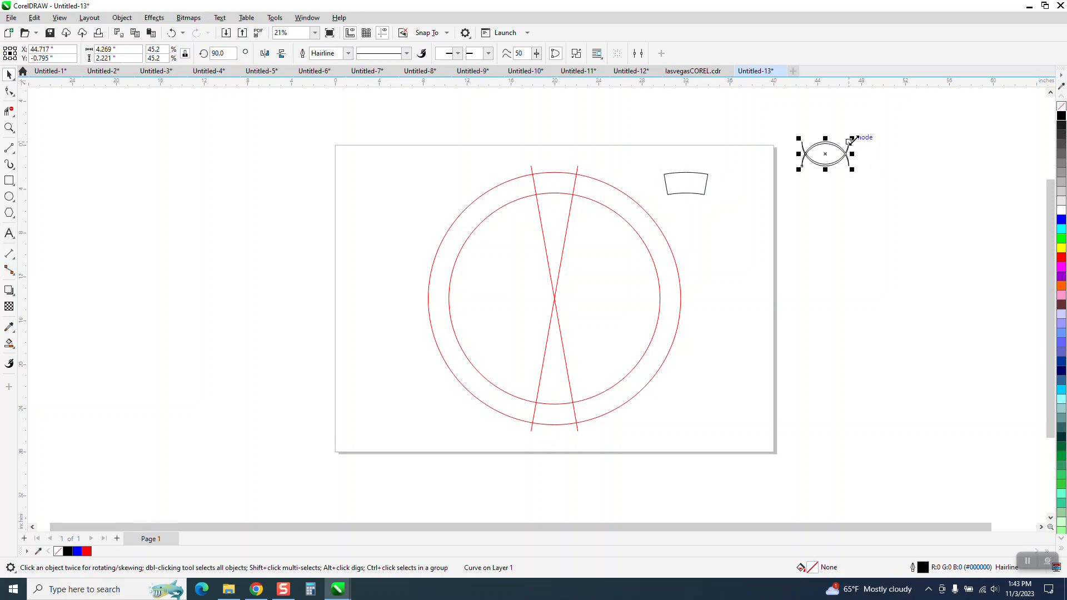
{"action": "left_click_drag", "start_coordinate": [829, 157], "coordinate": [744, 184]}
Step: Apply an envelope to the crescent motif, created from the curved ring segment's shape
{"action": "left_click", "coordinate": [9, 128]}
{"action": "left_click_drag", "start_coordinate": [646, 158], "coordinate": [814, 245]}
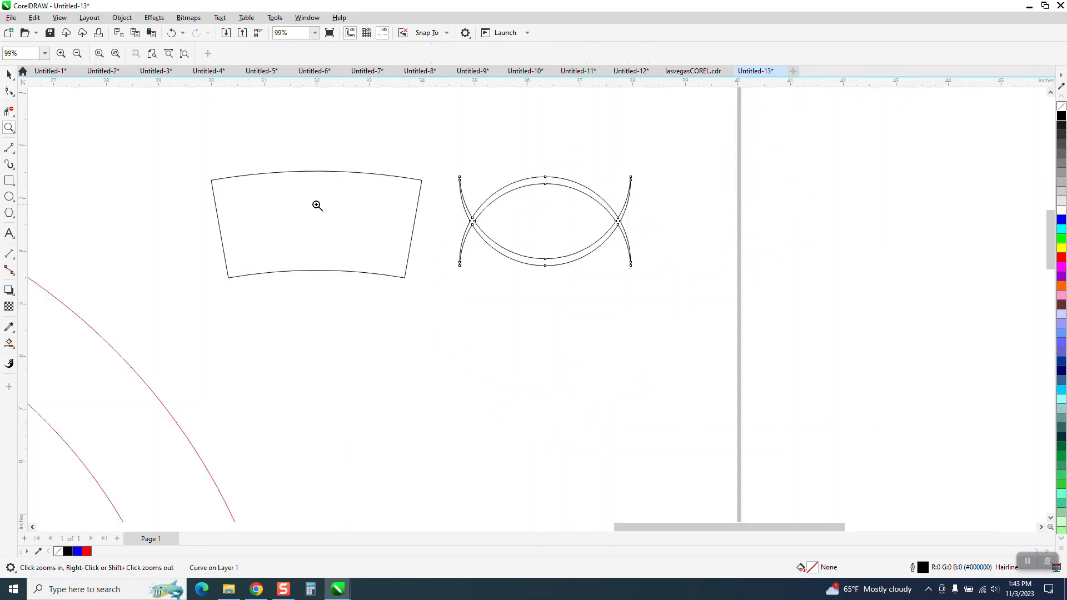
{"action": "left_click", "coordinate": [9, 74]}
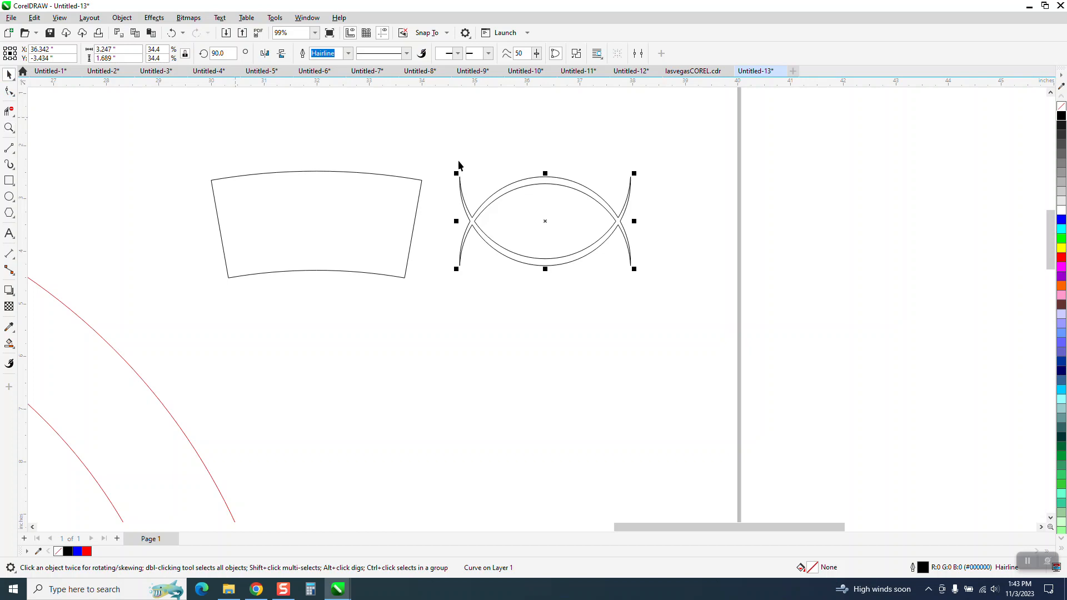
{"action": "left_click", "coordinate": [154, 17]}
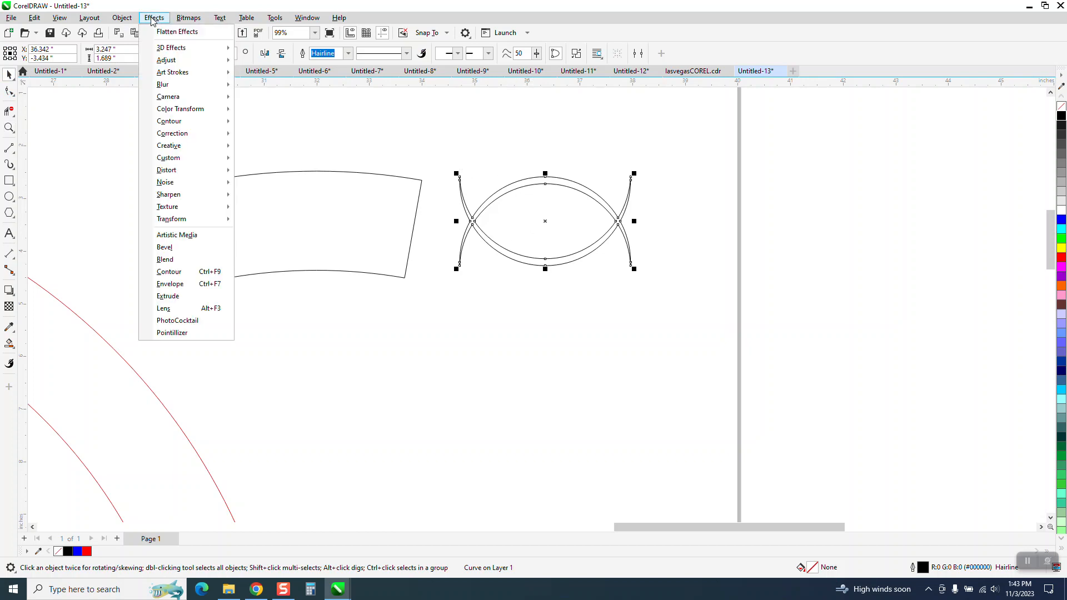
{"action": "left_click", "coordinate": [173, 285]}
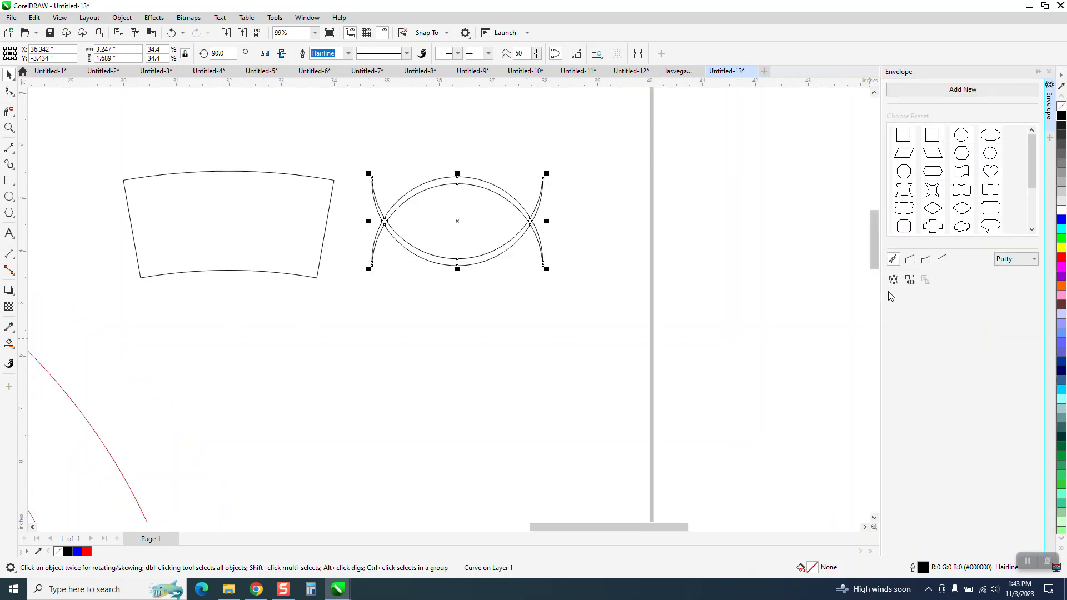
{"action": "left_click", "coordinate": [910, 280]}
{"action": "left_click", "coordinate": [218, 217]}
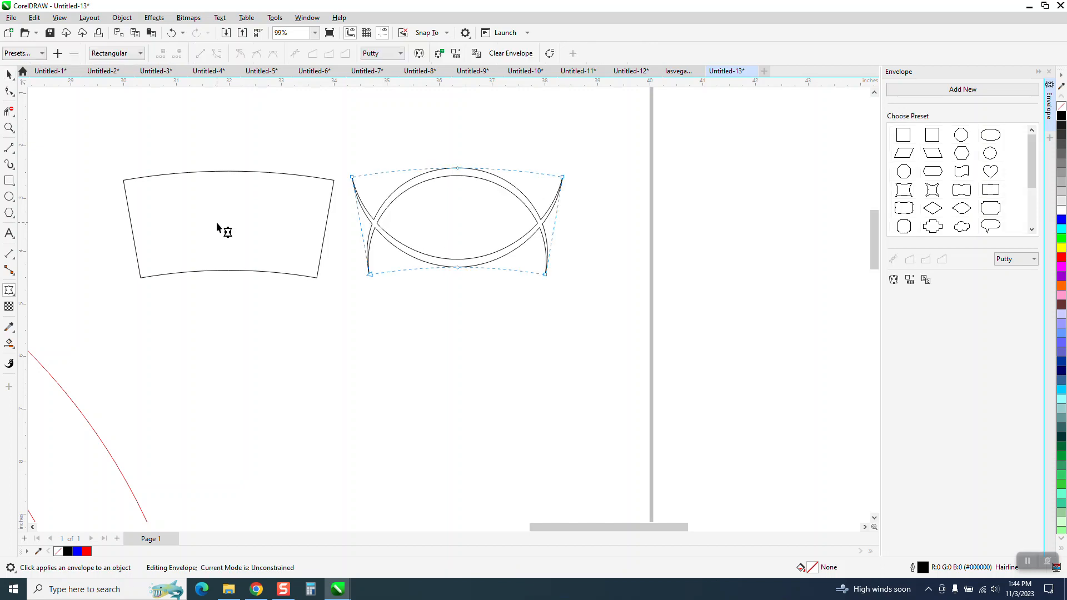
Step: Align the bent crescent motif with the black ring segment, centred both horizontally and vertically
{"action": "left_click", "coordinate": [9, 75]}
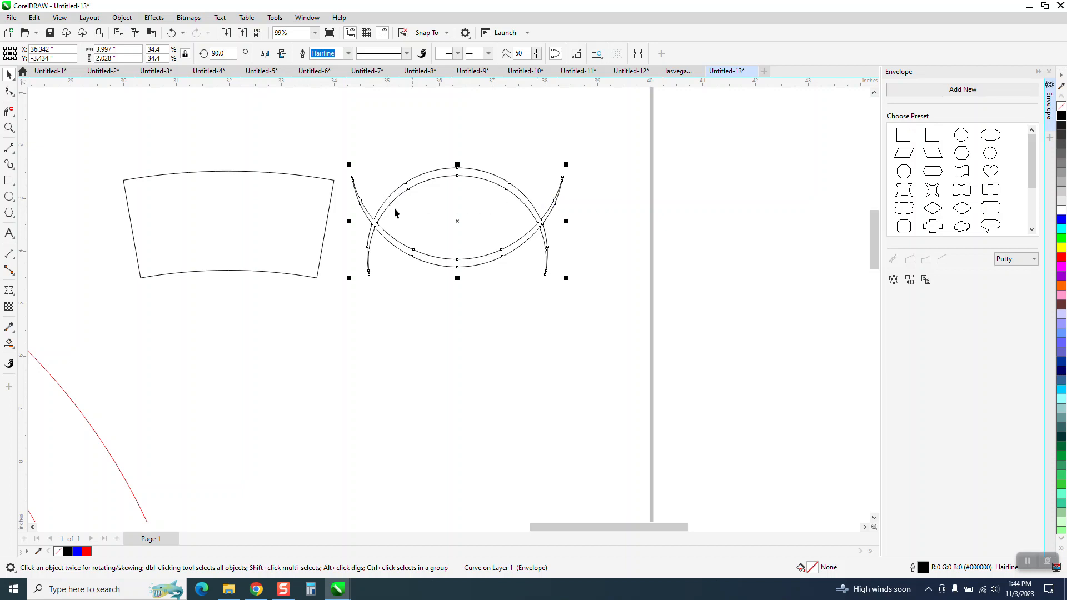
{"action": "left_click", "coordinate": [316, 224], "text": "shift"}
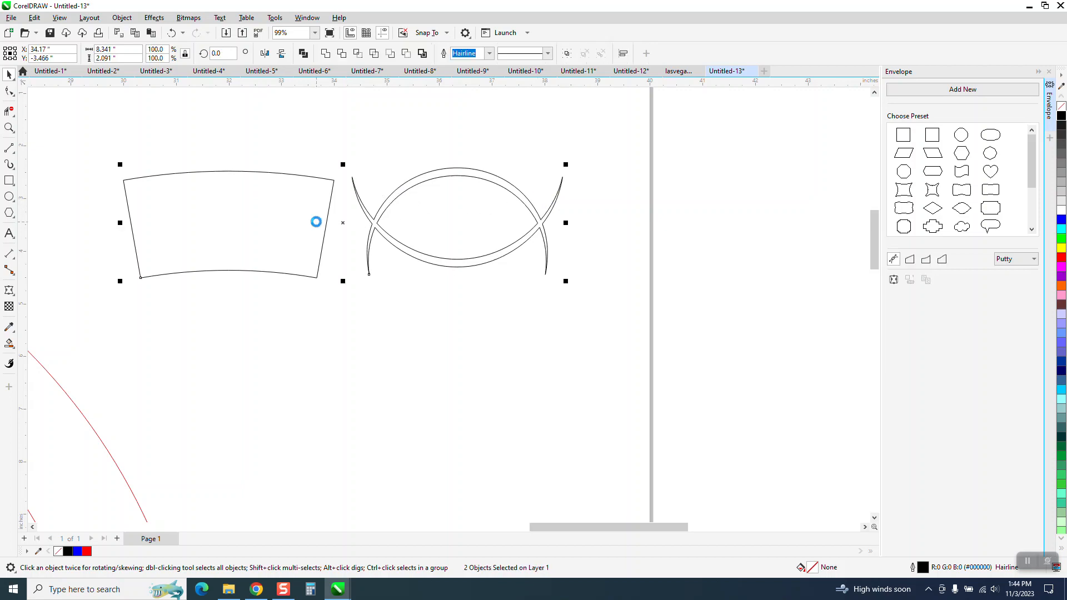
{"action": "key", "text": "c"}
{"action": "key", "text": "e"}
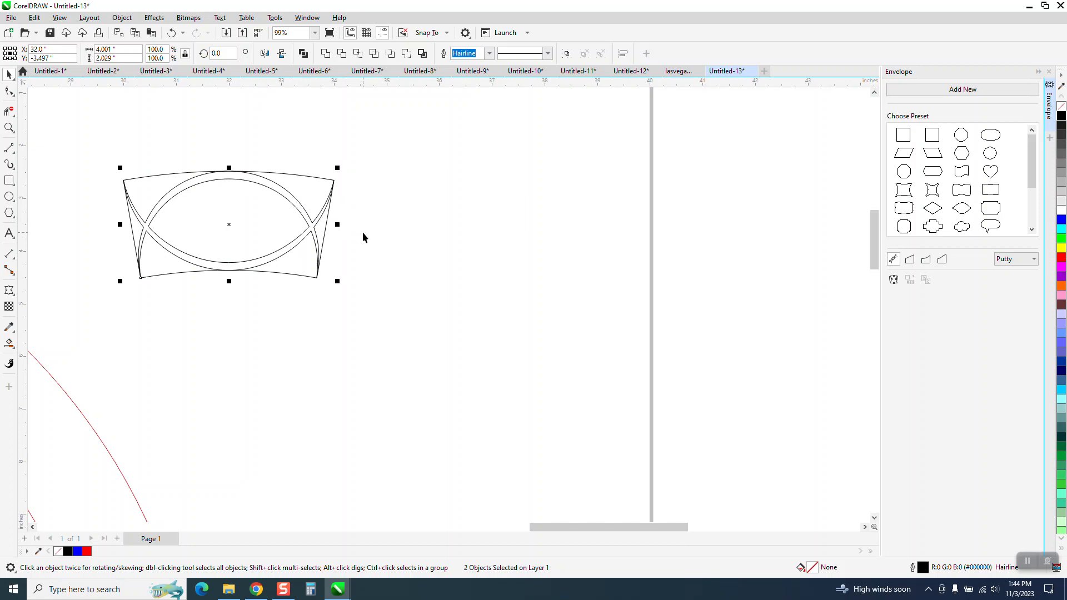
Step: Move only the bent motif 12 inches left into the top ring segment between the two red circles
{"action": "scroll", "coordinate": [480, 250], "scroll_direction": "down", "scroll_amount": 3}
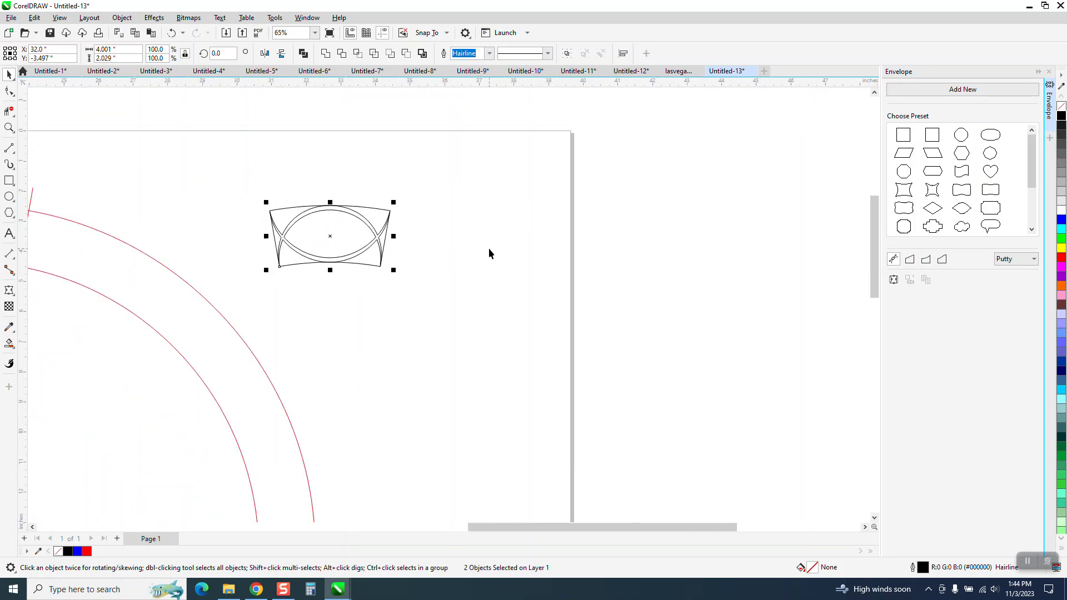
{"action": "scroll", "coordinate": [635, 243], "scroll_direction": "down", "scroll_amount": 1}
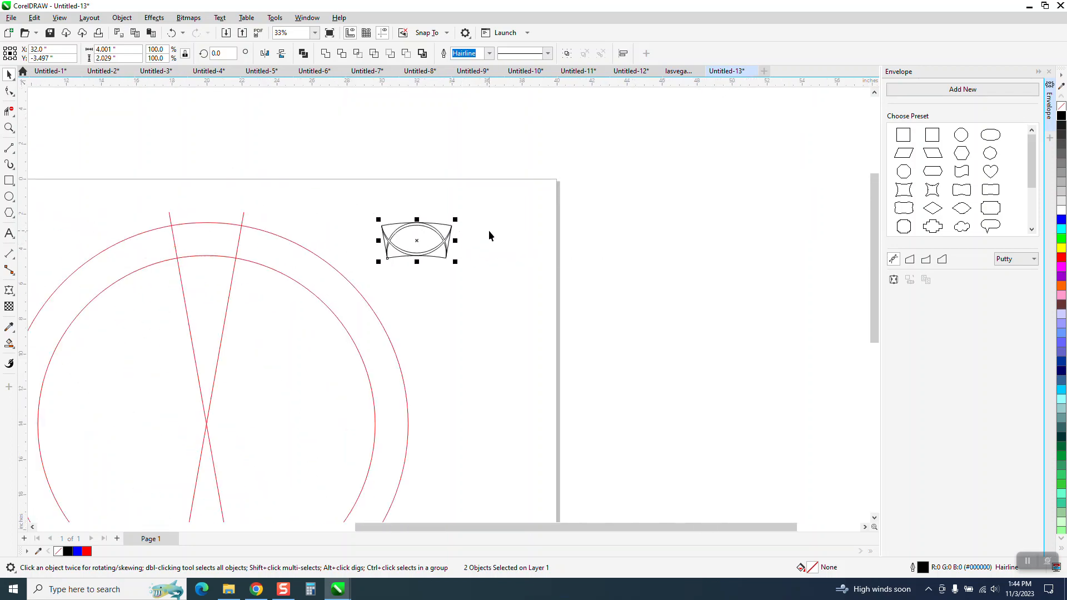
{"action": "left_click", "coordinate": [489, 232]}
{"action": "left_click", "coordinate": [438, 232]}
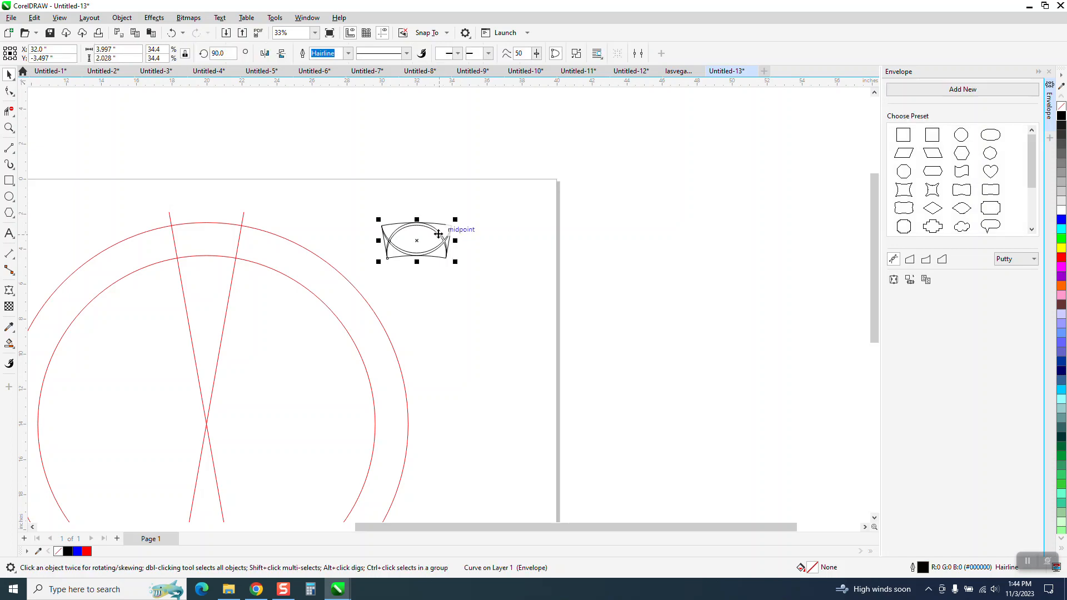
{"action": "key", "text": "Left"}
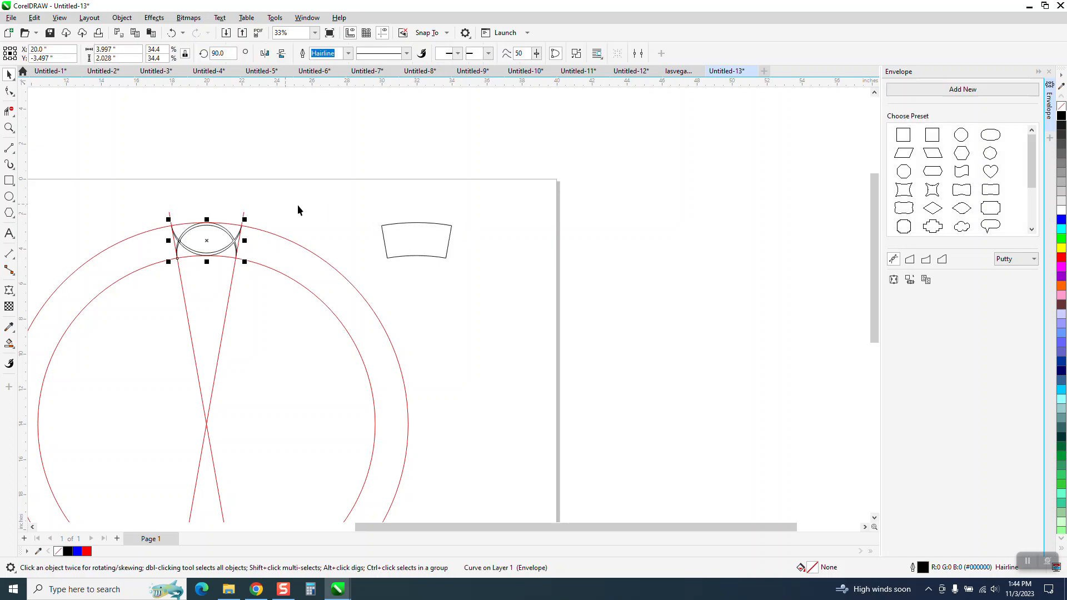
Step: Move the motif 12 inches up above the page, and the circles, crossed lines and black ring segment 48 inches right off the page
{"action": "scroll", "coordinate": [297, 206], "scroll_direction": "down", "scroll_amount": 1}
{"action": "key", "text": "Up"}
{"action": "scroll", "coordinate": [288, 212], "scroll_direction": "down", "scroll_amount": 1}
{"action": "left_click_drag", "start_coordinate": [119, 191], "coordinate": [471, 446]}
{"action": "key", "text": "Right"}
{"action": "key", "text": "Right"}
{"action": "key", "text": "Right"}
{"action": "key", "text": "Right"}
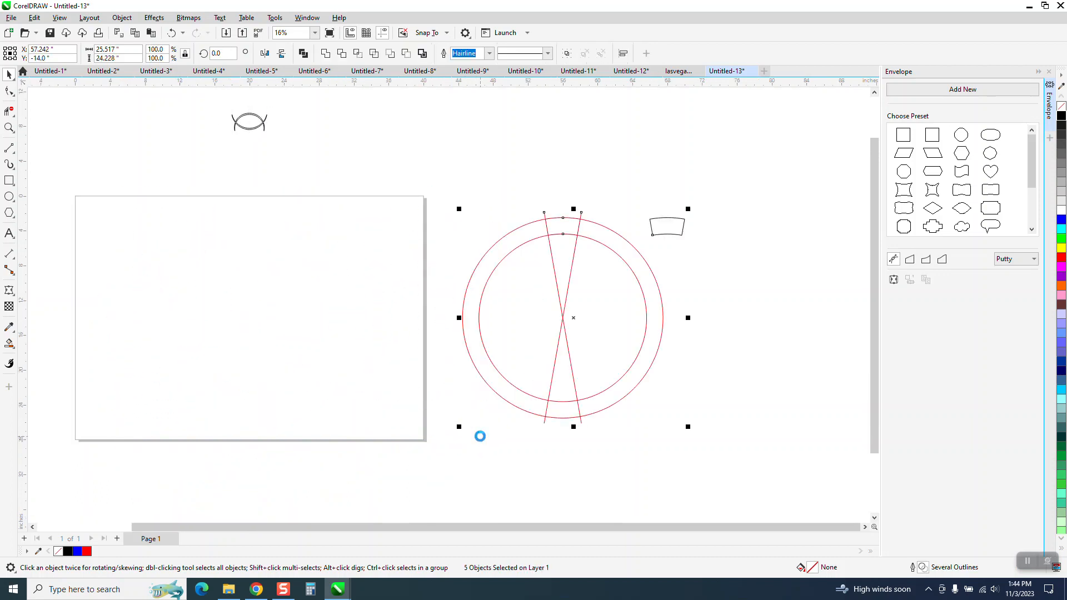
Step: Add a horizontal and a vertical guideline and centre both on the page
{"action": "left_click_drag", "start_coordinate": [420, 141], "coordinate": [421, 161]}
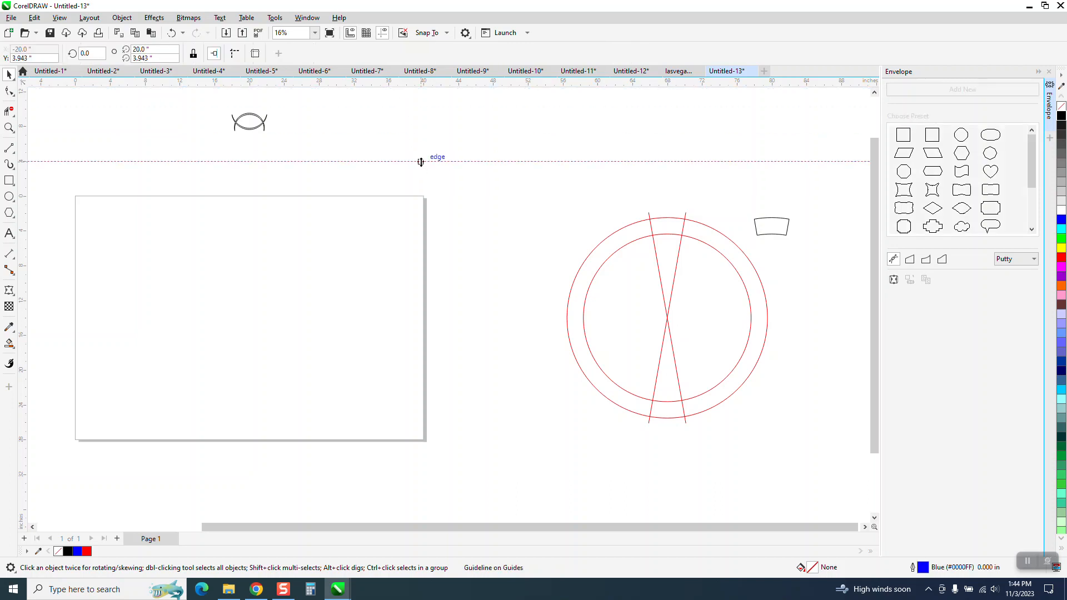
{"action": "key", "text": "p"}
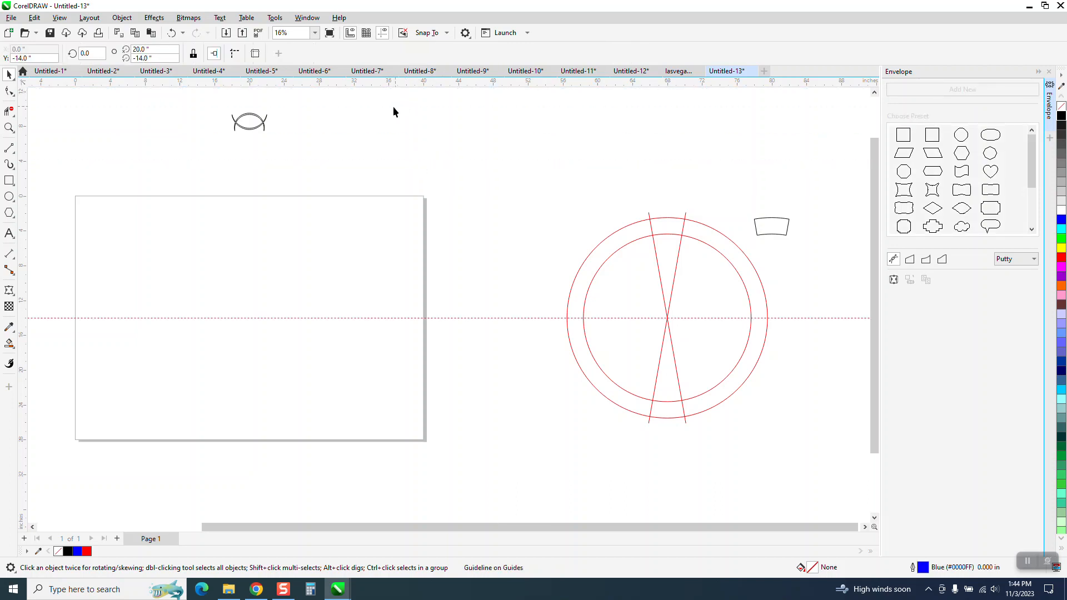
{"action": "left_click", "coordinate": [81, 206]}
{"action": "key", "text": "p"}
Step: Move the crescent motif 12 inches down, back onto the upper part of the page
{"action": "left_click", "coordinate": [262, 121]}
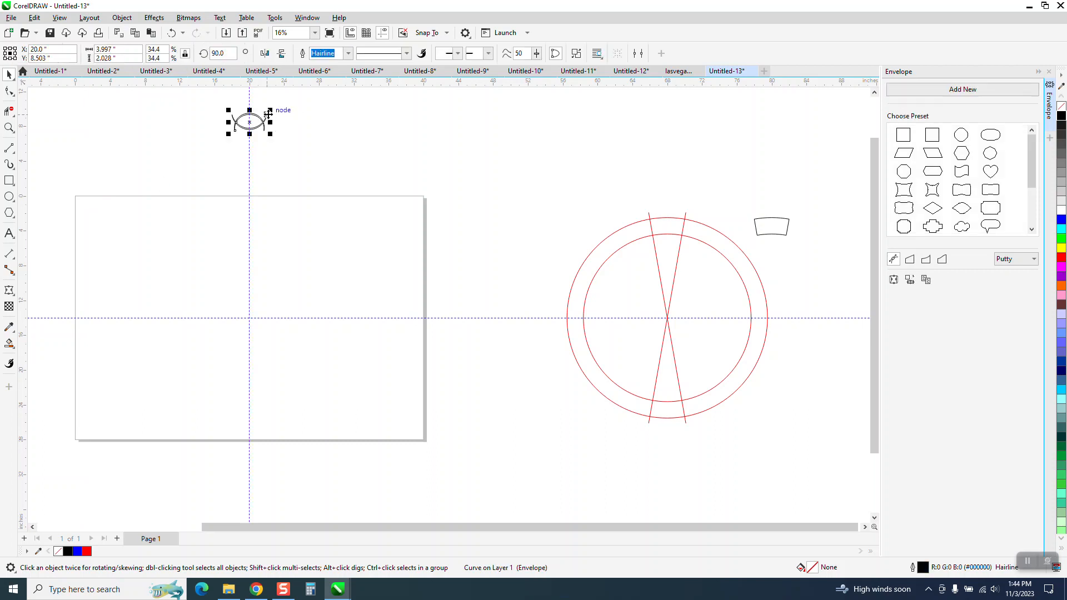
{"action": "key", "text": "Down"}
{"action": "left_click", "coordinate": [8, 127]}
{"action": "left_click_drag", "start_coordinate": [54, 161], "coordinate": [543, 440]}
{"action": "left_click", "coordinate": [9, 75]}
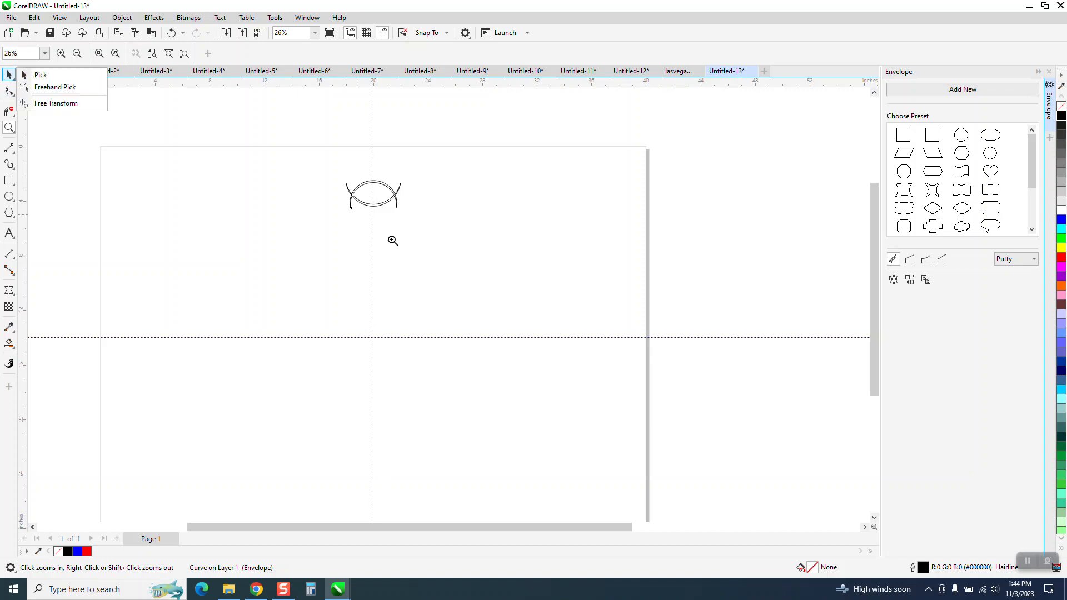
{"action": "left_click", "coordinate": [52, 77]}
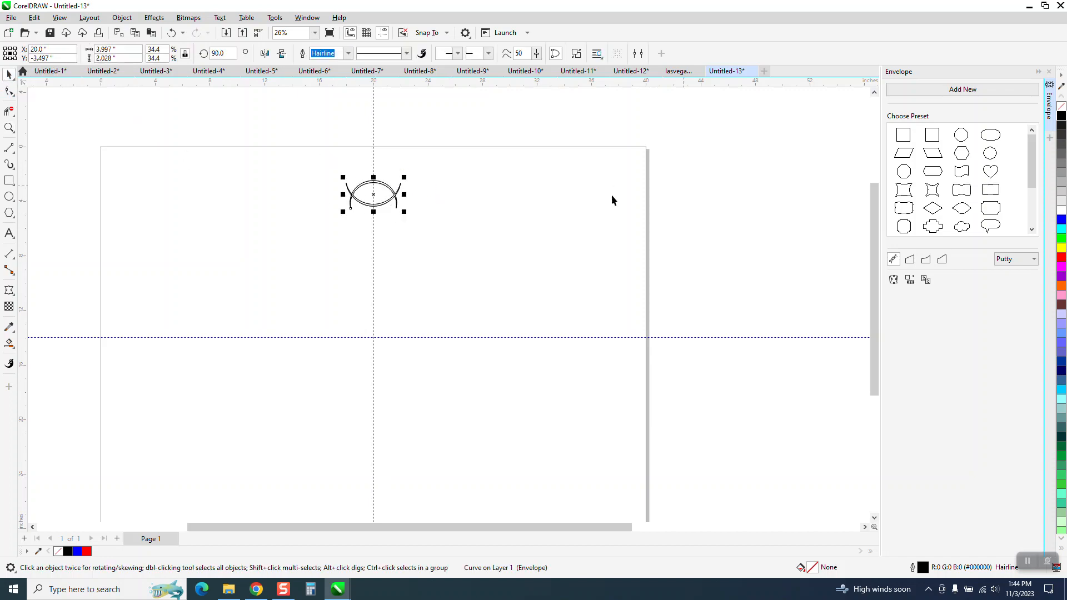
Step: Move the enveloped motif's centre of rotation to the intersection of the guidelines, and reselect the motif to check it
{"action": "left_click", "coordinate": [374, 194]}
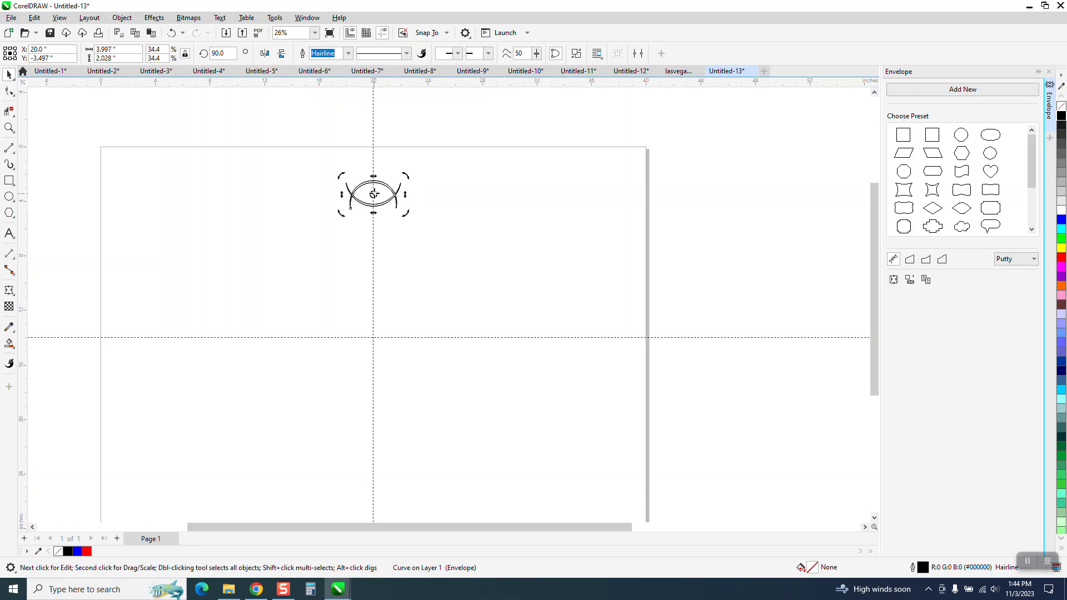
{"action": "left_click_drag", "start_coordinate": [374, 193], "coordinate": [373, 335]}
{"action": "left_click", "coordinate": [420, 193]}
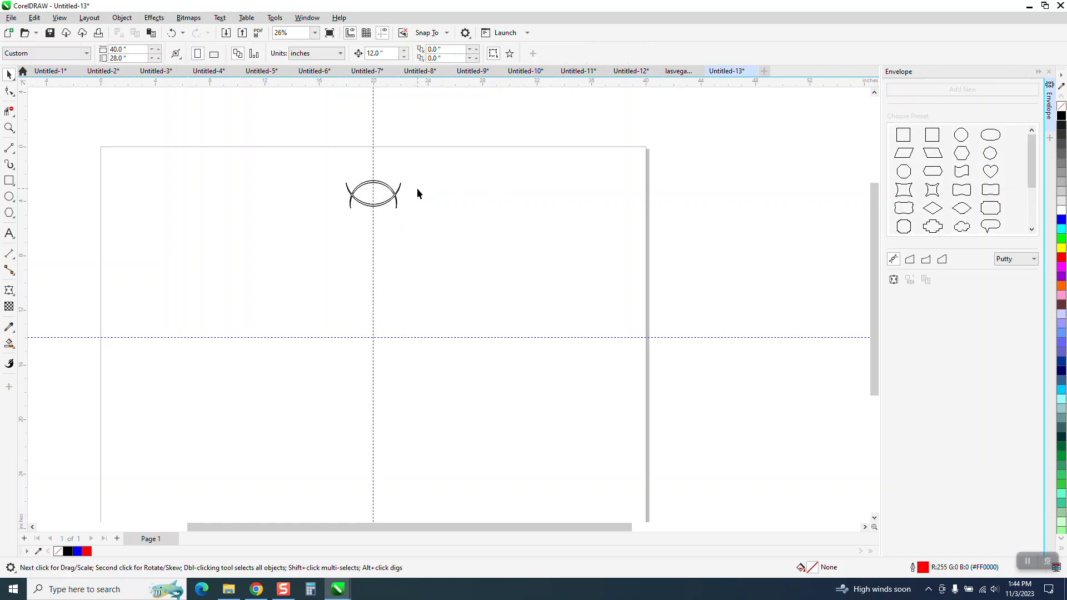
{"action": "left_click", "coordinate": [397, 196]}
{"action": "left_click", "coordinate": [397, 195]}
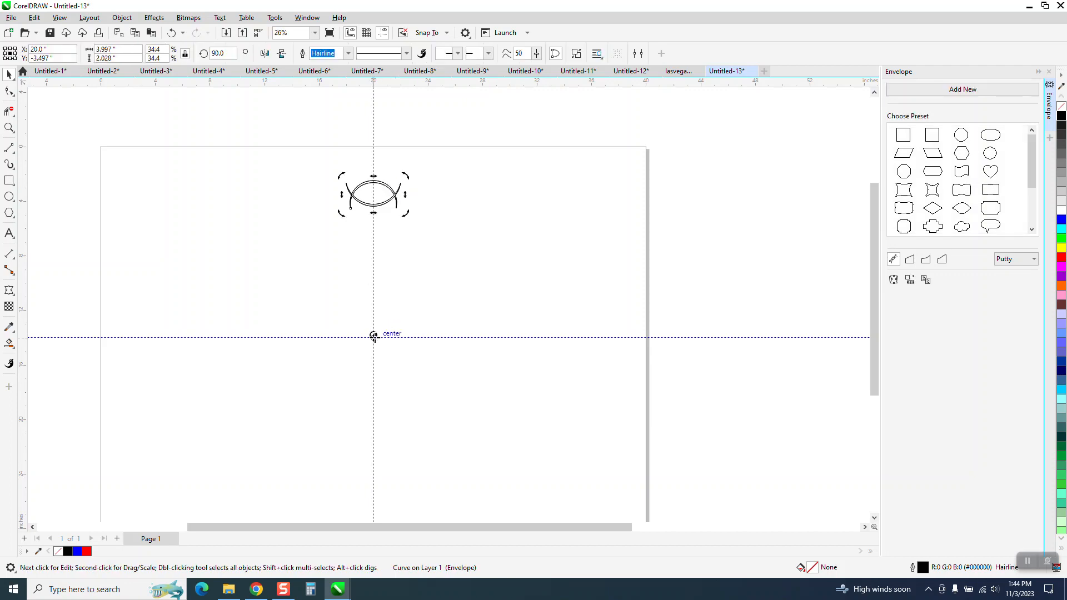
{"action": "left_click", "coordinate": [393, 217]}
{"action": "left_click", "coordinate": [384, 206]}
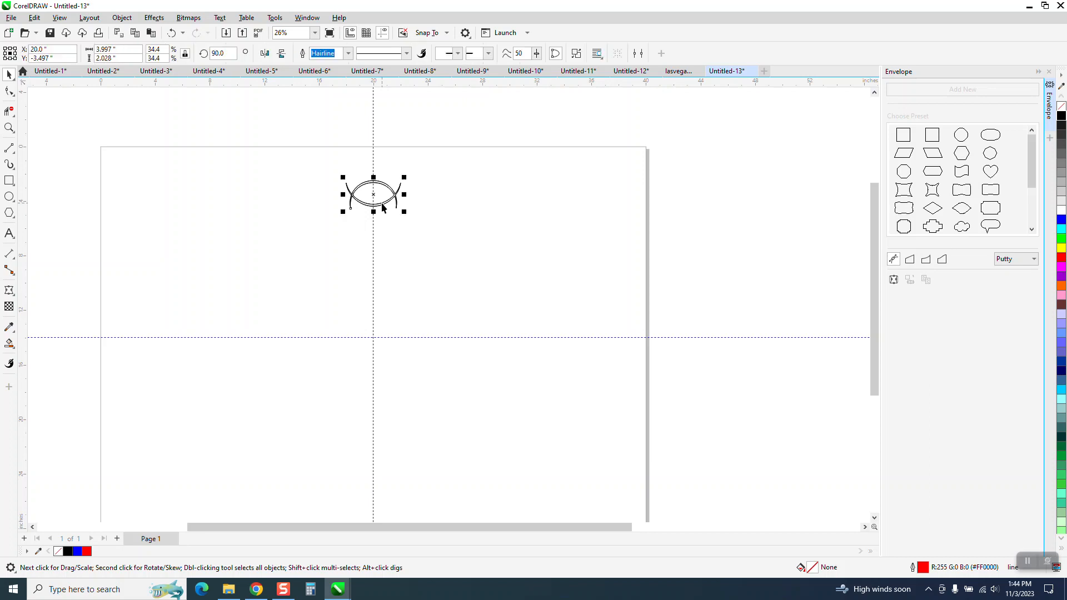
{"action": "left_click", "coordinate": [374, 197]}
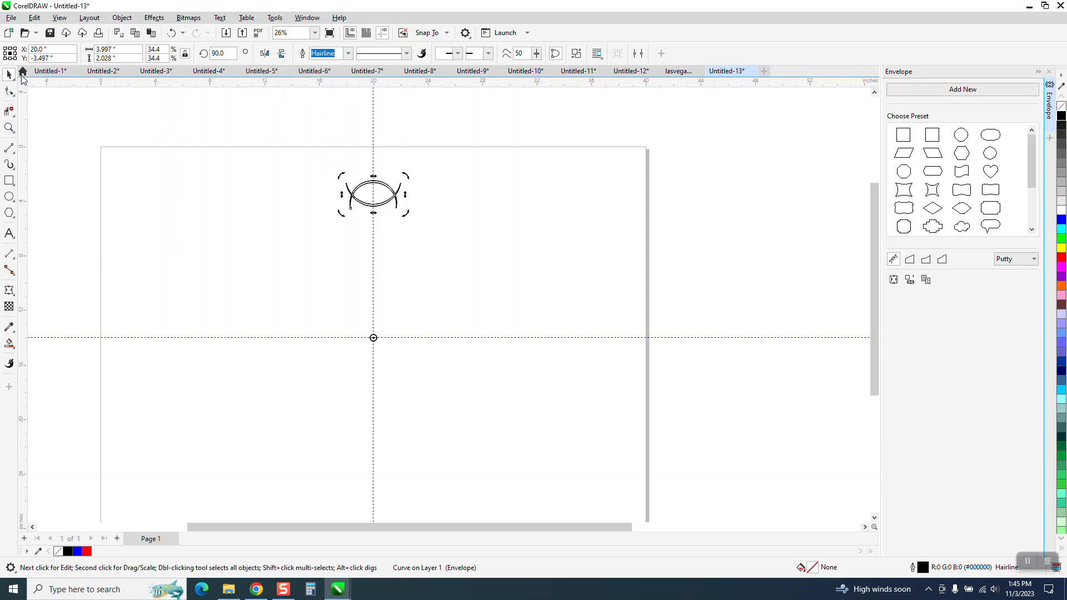
{"action": "left_click", "coordinate": [406, 167]}
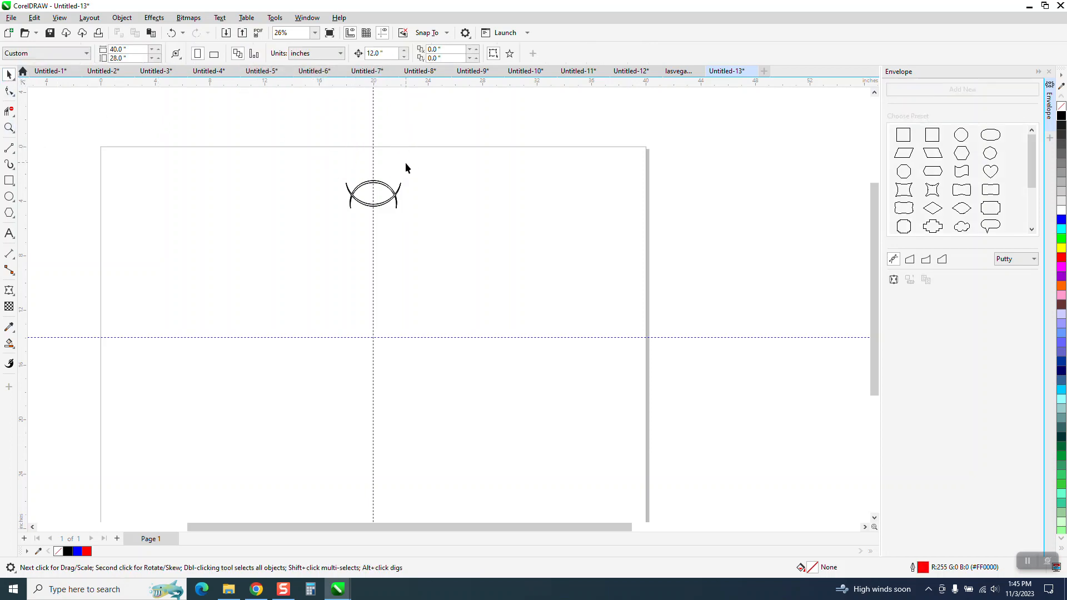
Step: Duplicate the crescent motif 12 inches to the right and delete the original on the vertical guideline
{"action": "left_click", "coordinate": [392, 193]}
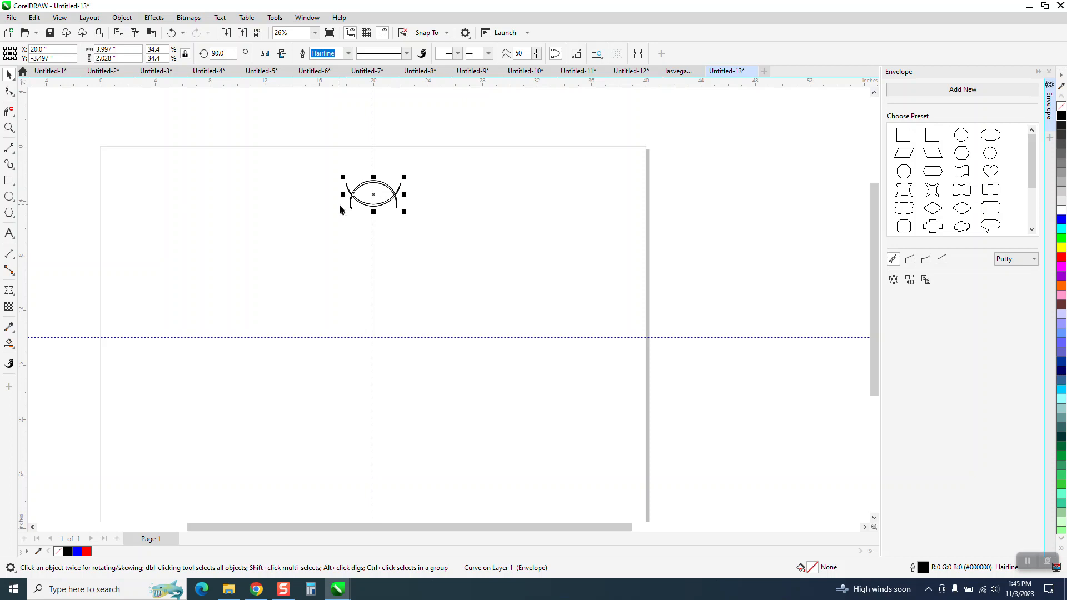
{"action": "key", "text": "ctrl+d"}
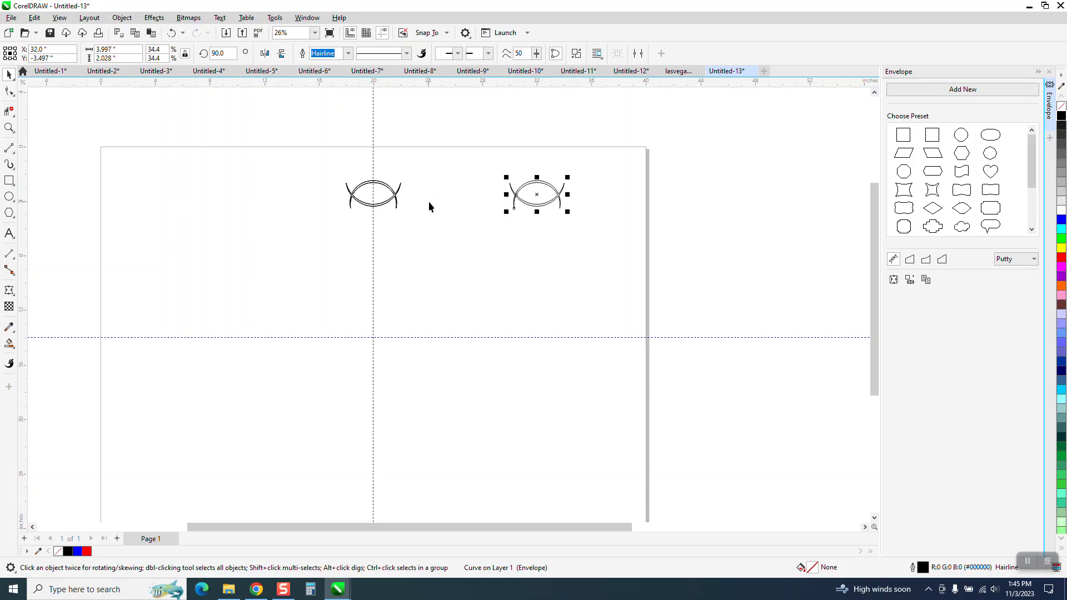
{"action": "left_click", "coordinate": [395, 194]}
{"action": "left_click", "coordinate": [221, 54]}
{"action": "left_click", "coordinate": [300, 125]}
{"action": "left_click", "coordinate": [396, 196]}
{"action": "key", "text": "Delete"}
Step: Smart Fill the duplicate motif's band with blue and move the new shape 12 inches left onto the vertical guideline
{"action": "left_click", "coordinate": [10, 344]}
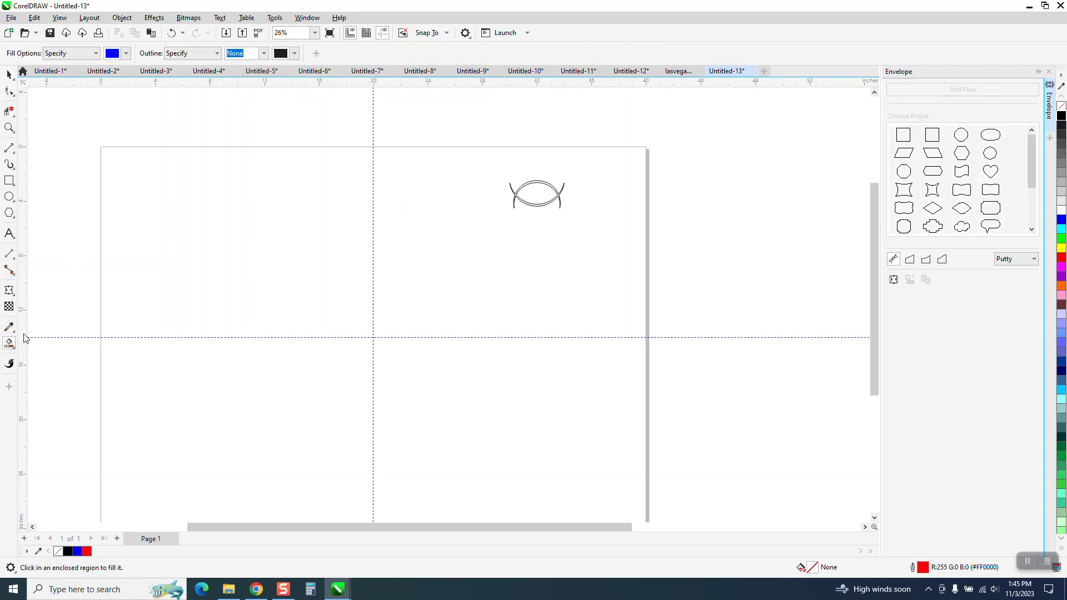
{"action": "left_click", "coordinate": [539, 182]}
{"action": "key", "text": "c"}
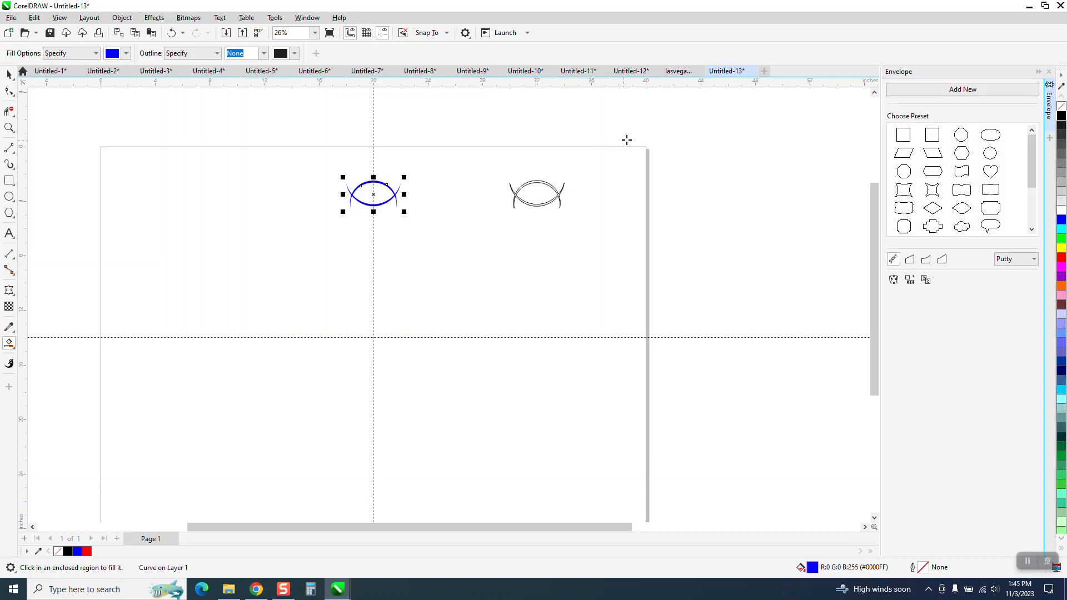
Step: Remove the new motif shape's blue fill and give it a black outline
{"action": "left_click", "coordinate": [1061, 106]}
{"action": "right_click", "coordinate": [1061, 115]}
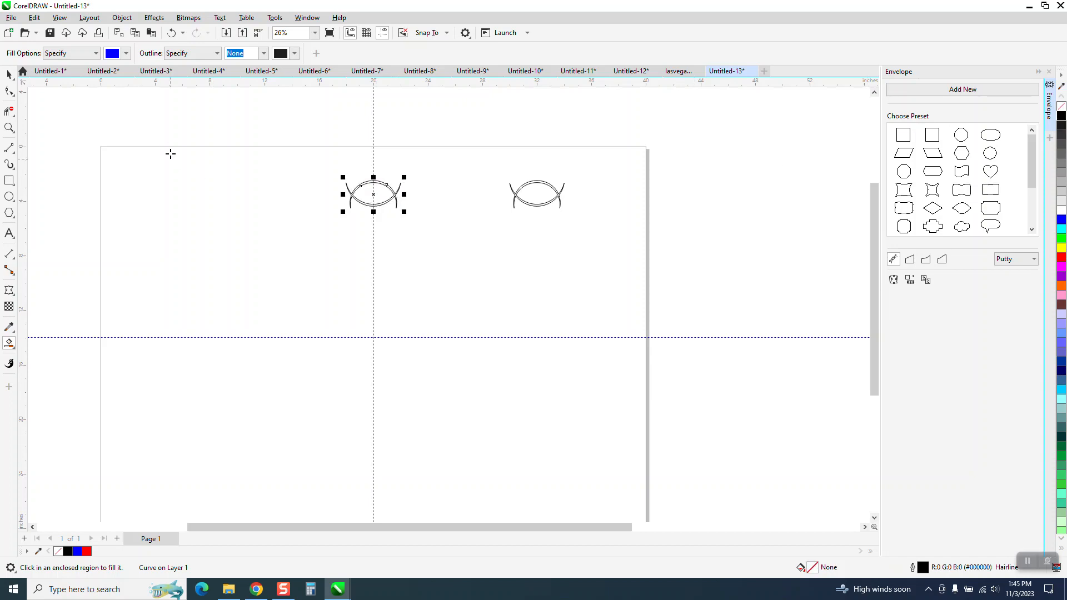
{"action": "left_click", "coordinate": [10, 77]}
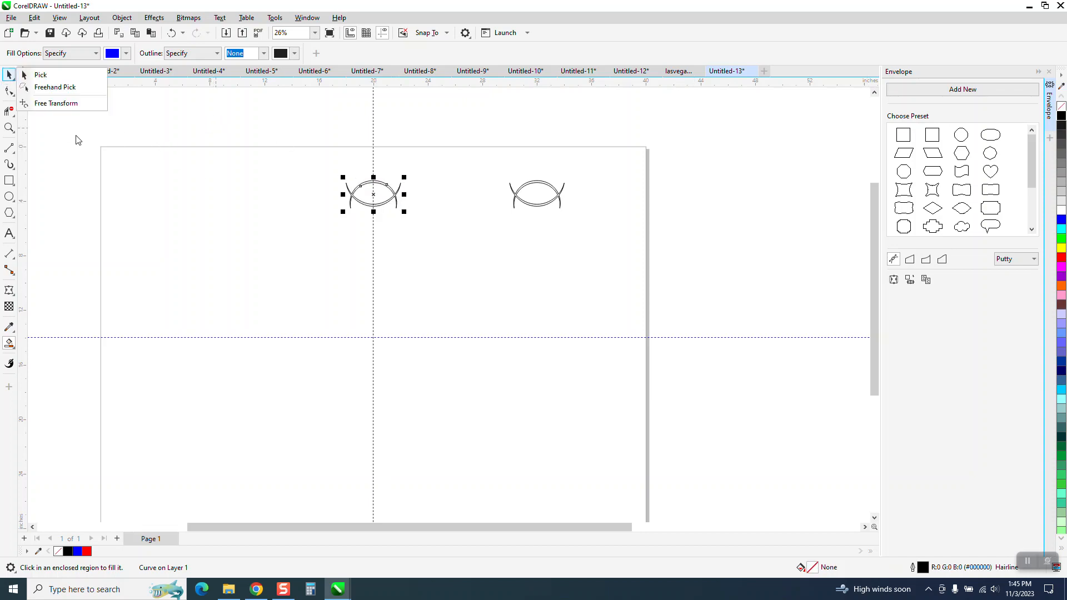
{"action": "left_click", "coordinate": [40, 74]}
{"action": "key", "text": "space"}
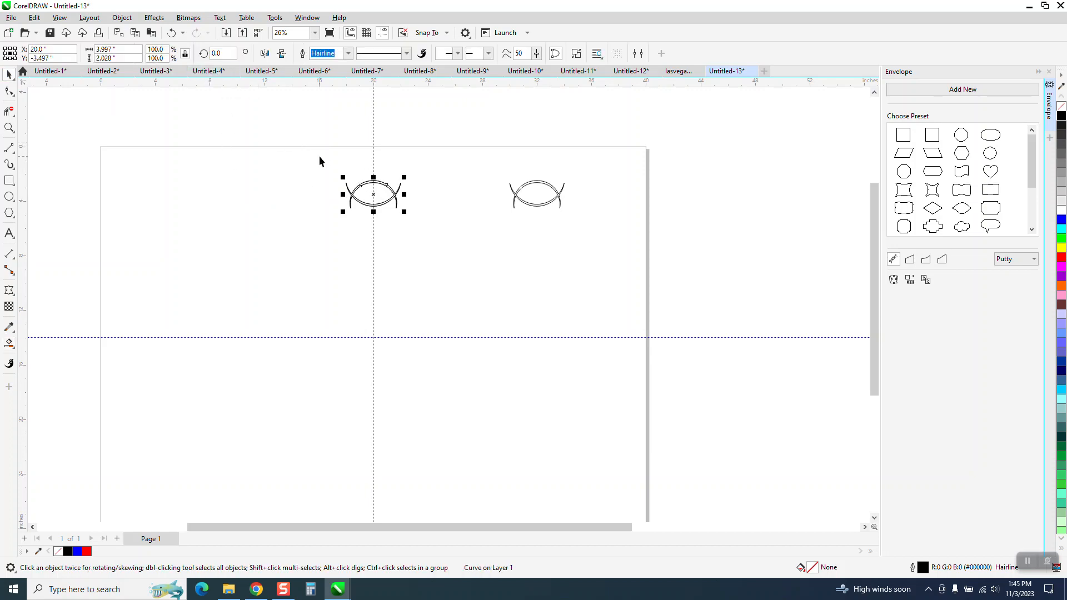
Step: Place the new motif's centre of rotation where the two guidelines cross at the page centre
{"action": "left_click", "coordinate": [374, 194]}
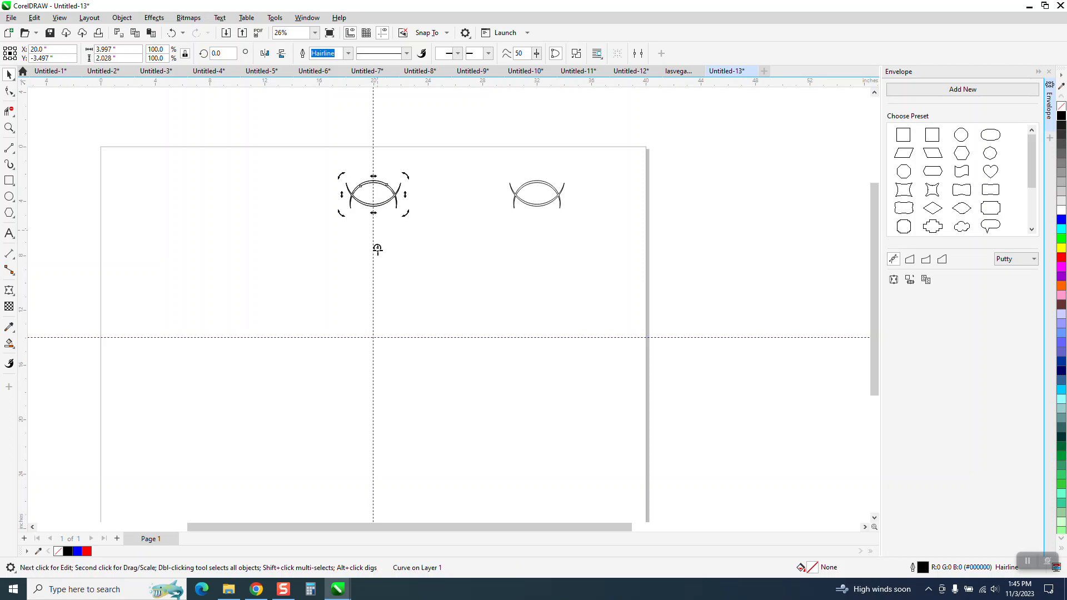
{"action": "left_click", "coordinate": [373, 195]}
{"action": "left_click", "coordinate": [373, 195]}
{"action": "left_click_drag", "start_coordinate": [373, 195], "coordinate": [373, 337]}
Step: Create a copy of the motif rotated by 20 degrees around the page centre
{"action": "left_click", "coordinate": [228, 56]}
{"action": "left_click_drag", "start_coordinate": [222, 53], "coordinate": [208, 58]}
{"action": "type", "text": "20"}
{"action": "key", "text": "Return"}
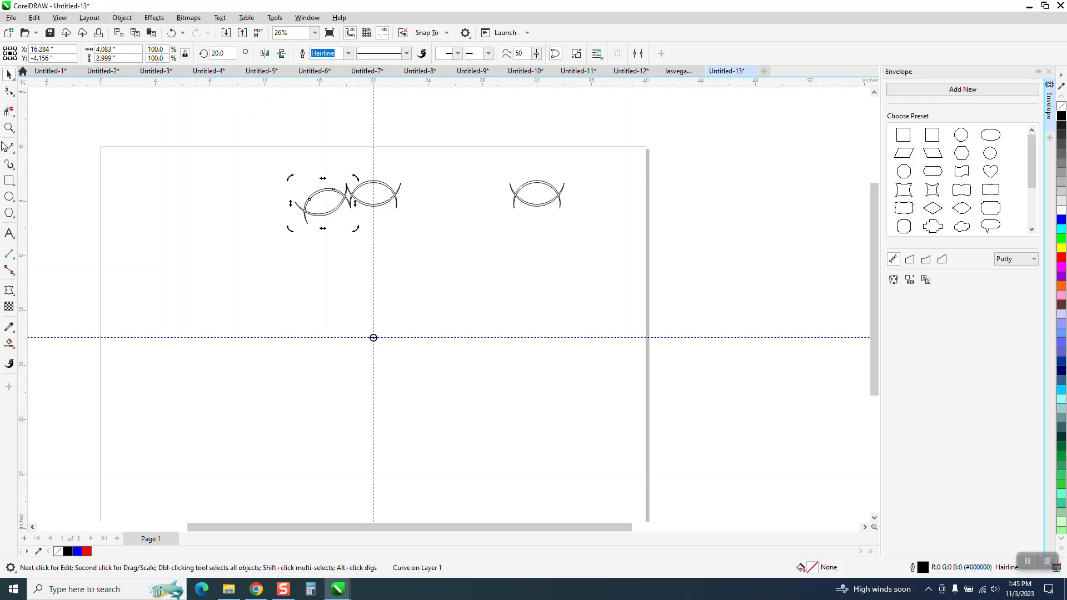
Step: Examine up close how the tips of the rotated copy meet those of the original motif
{"action": "left_click", "coordinate": [9, 128]}
{"action": "left_click_drag", "start_coordinate": [301, 170], "coordinate": [400, 226]}
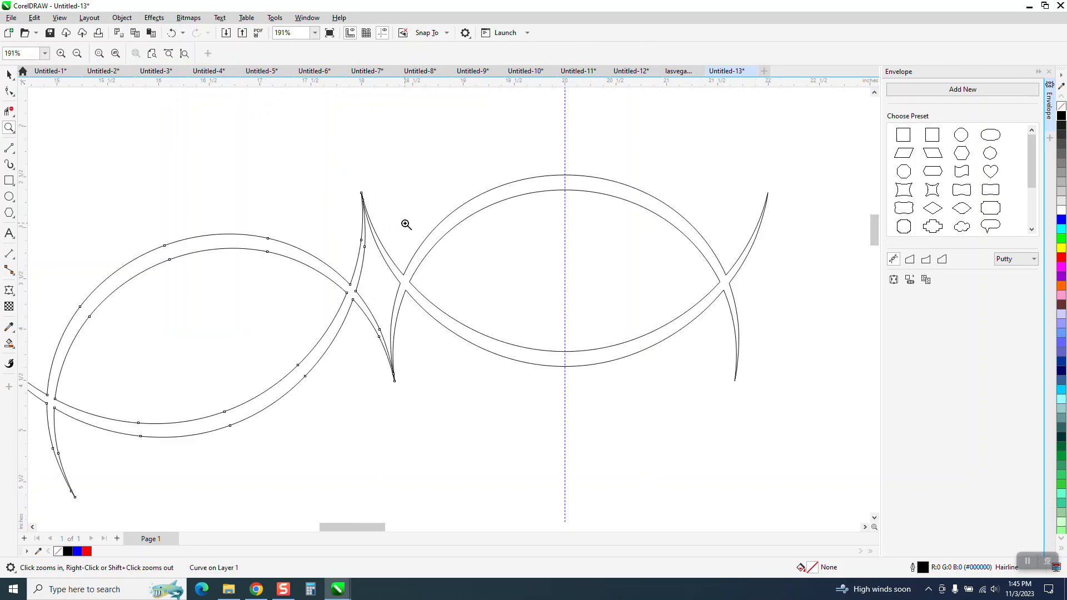
{"action": "left_click_drag", "start_coordinate": [362, 296], "coordinate": [435, 405]}
{"action": "right_click", "coordinate": [365, 255]}
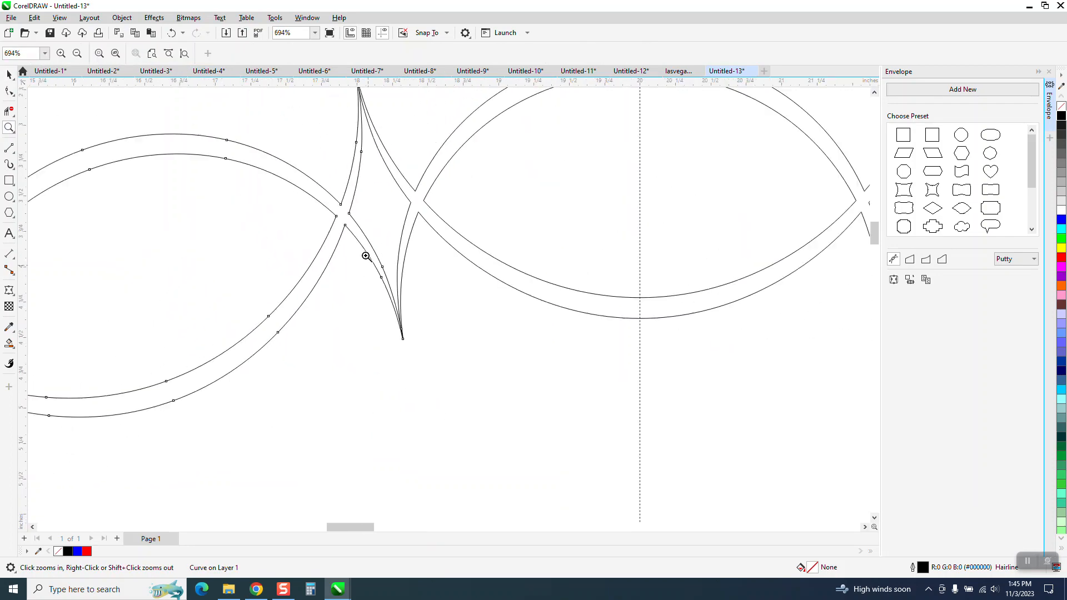
{"action": "right_click", "coordinate": [346, 215]}
{"action": "right_click", "coordinate": [345, 214]}
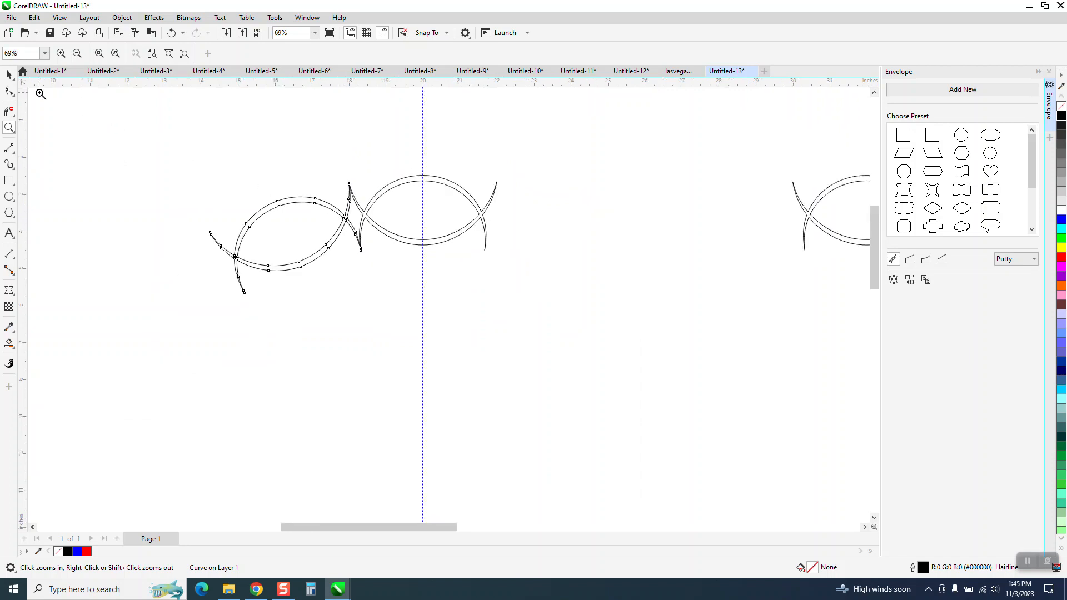
{"action": "right_click", "coordinate": [278, 174]}
Step: Repeat the 20-degree rotated duplication until the motifs form a complete ring around the page centre
{"action": "left_click", "coordinate": [9, 74]}
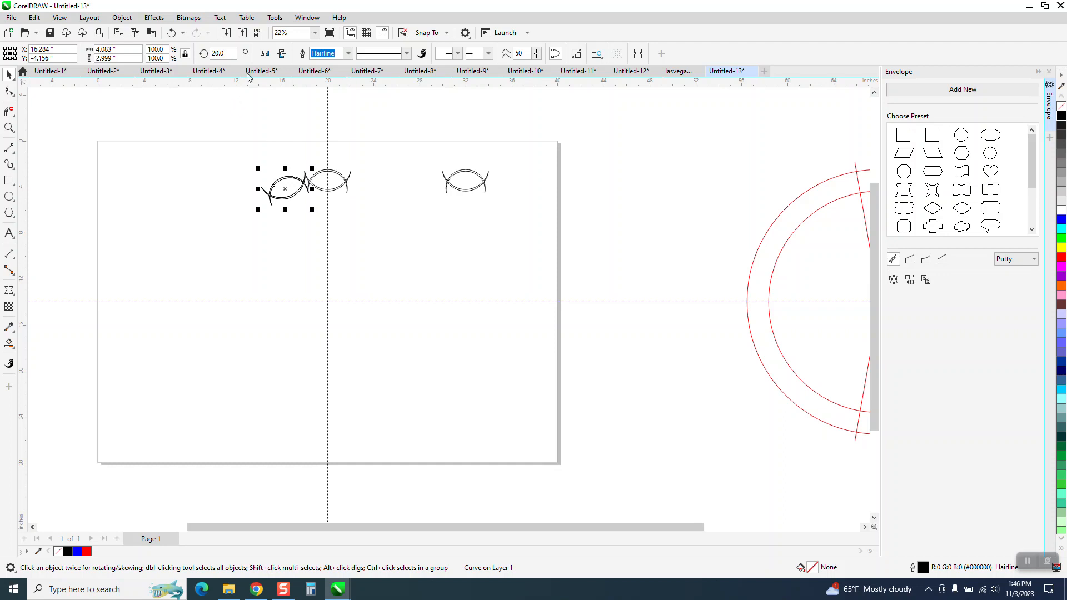
{"action": "key", "text": "ctrl+r"}
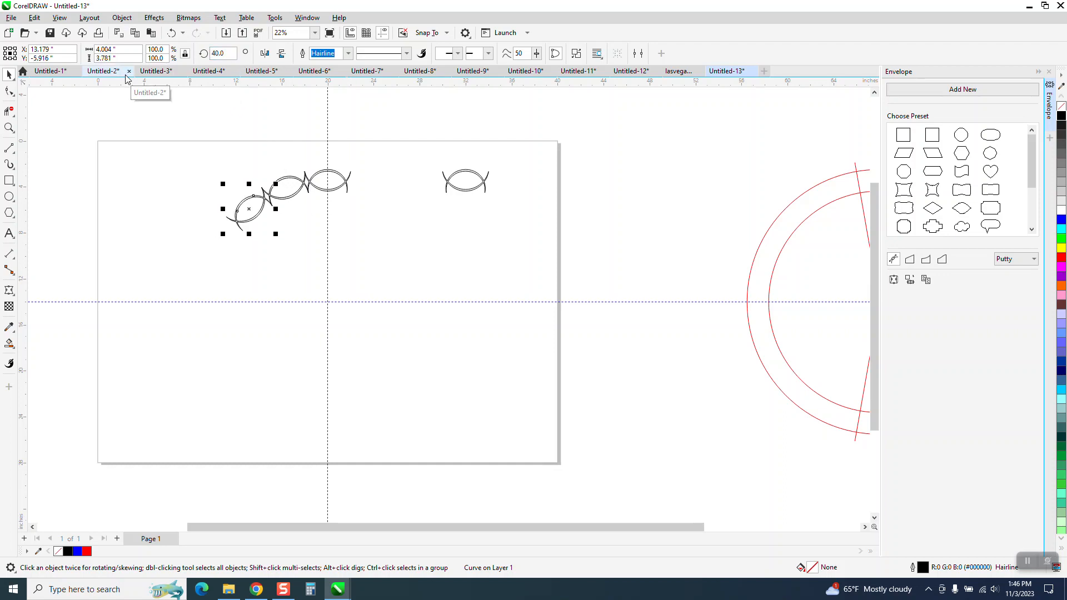
{"action": "key", "text": "ctrl+r"}
{"action": "key", "text": "ctrl+r"}
{"action": "key", "text": "ctrl+r"}
{"action": "key", "text": "ctrl+r"}
{"action": "key", "text": "ctrl+r"}
{"action": "key", "text": "ctrl+r"}
{"action": "key", "text": "ctrl+r"}
{"action": "key", "text": "ctrl+r"}
{"action": "key", "text": "ctrl+r"}
{"action": "key", "text": "ctrl+r"}
{"action": "key", "text": "ctrl+r"}
{"action": "key", "text": "ctrl+r"}
{"action": "key", "text": "ctrl+r"}
{"action": "key", "text": "ctrl+r"}
{"action": "key", "text": "ctrl+r"}
{"action": "key", "text": "ctrl+r"}
{"action": "key", "text": "ctrl+r"}
{"action": "key", "text": "ctrl+r"}
{"action": "key", "text": "ctrl+r"}
{"action": "key", "text": "ctrl+r"}
Step: Delete the leftover crescent motif outside the finished ring
{"action": "left_click_drag", "start_coordinate": [436, 145], "coordinate": [553, 213]}
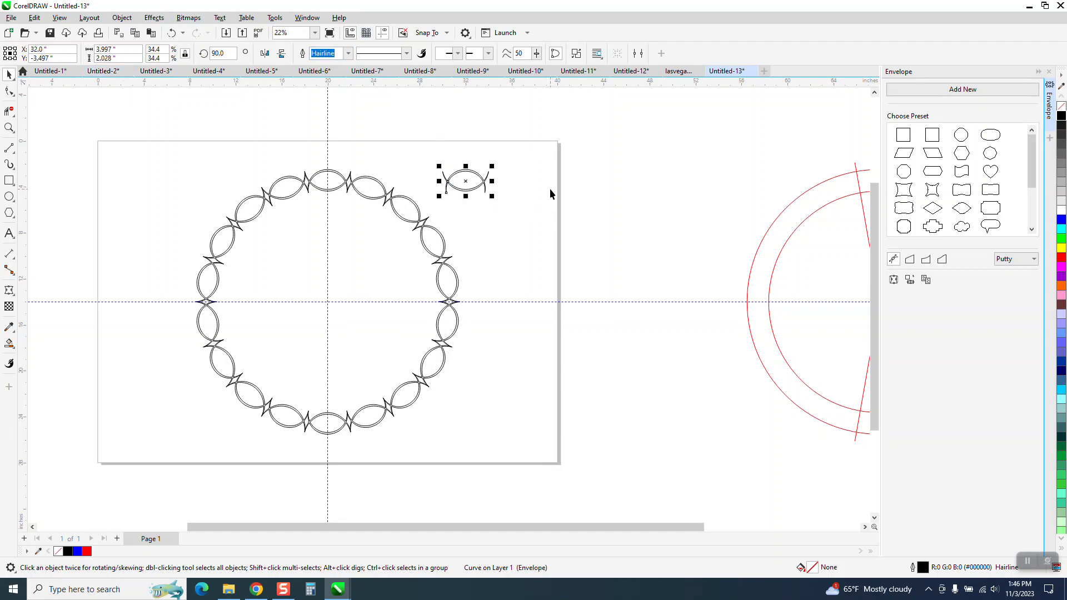
{"action": "key", "text": "Delete"}
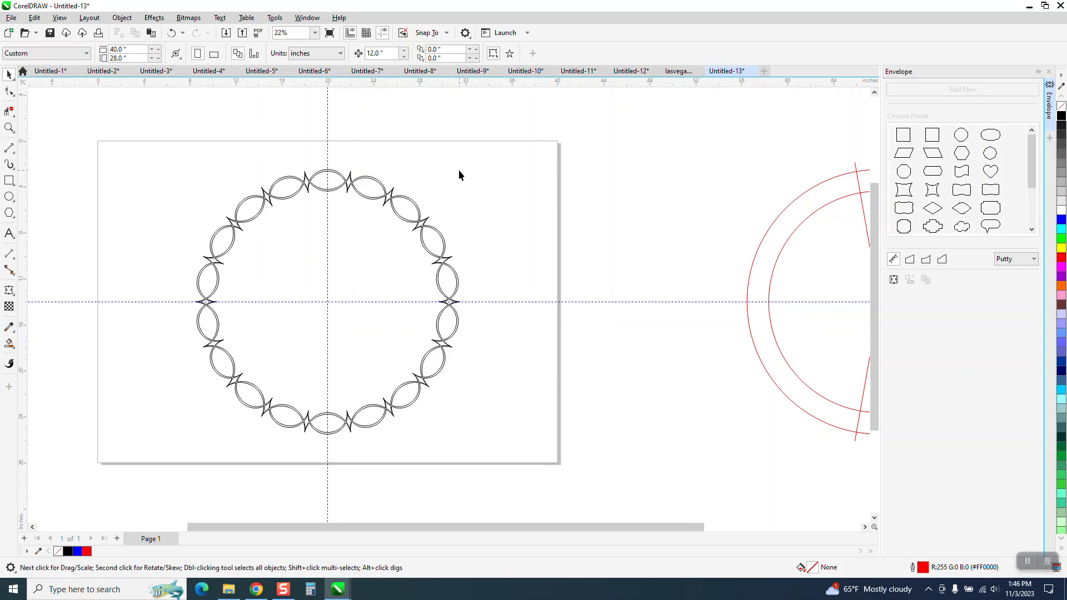
Step: Weld all the motifs of the ring into a single curve
{"action": "left_click", "coordinate": [9, 128]}
{"action": "left_click_drag", "start_coordinate": [339, 170], "coordinate": [392, 210]}
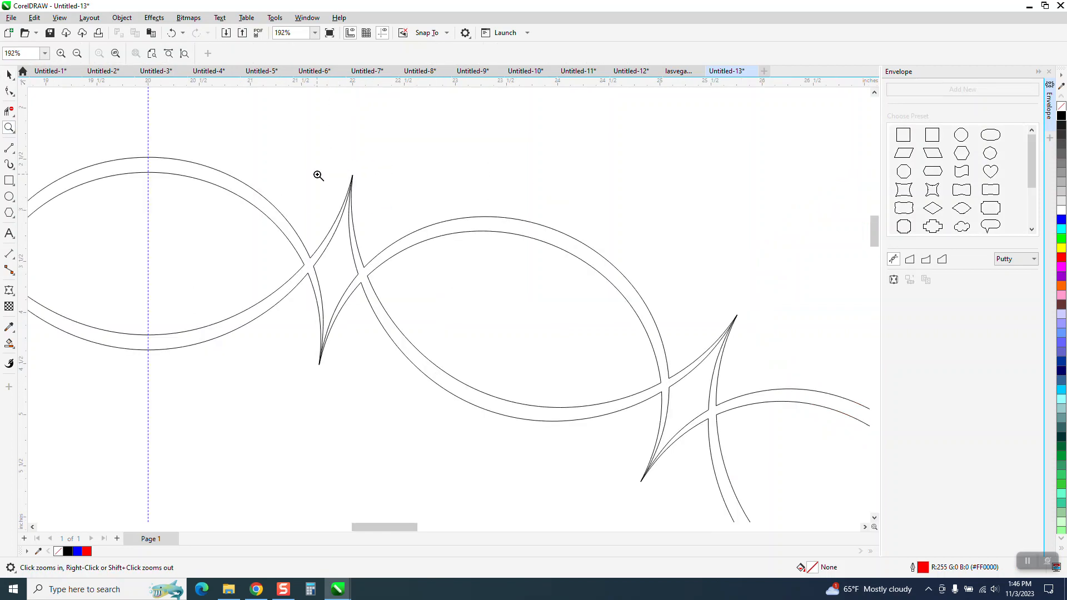
{"action": "left_click_drag", "start_coordinate": [319, 176], "coordinate": [402, 218]}
{"action": "scroll", "coordinate": [396, 197], "scroll_direction": "down", "scroll_amount": 10}
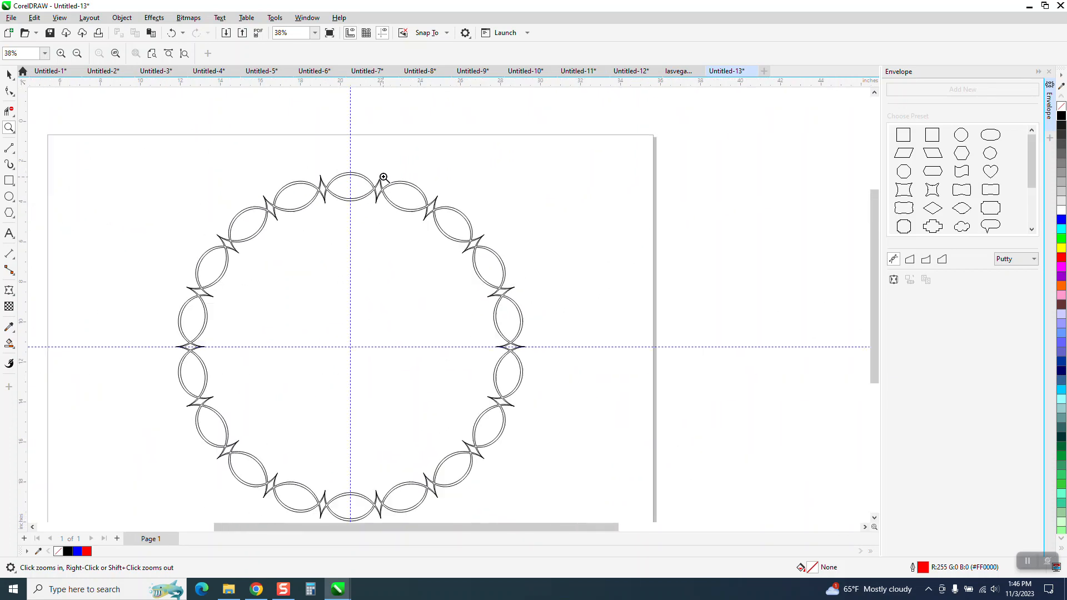
{"action": "left_click", "coordinate": [9, 75]}
{"action": "scroll", "coordinate": [179, 145], "scroll_direction": "down", "scroll_amount": 1}
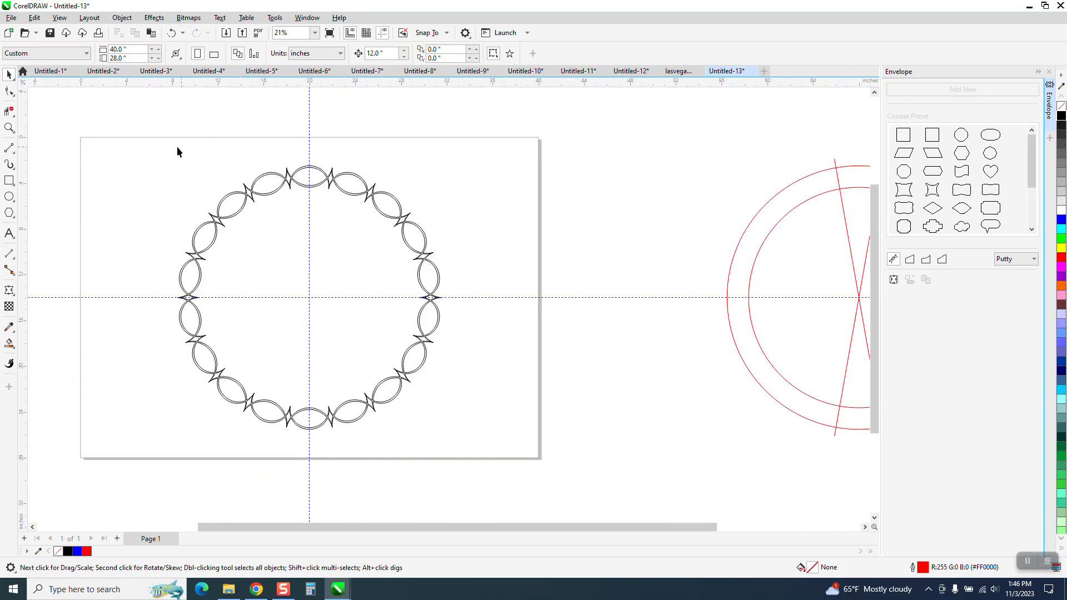
{"action": "left_click_drag", "start_coordinate": [206, 302], "coordinate": [504, 429]}
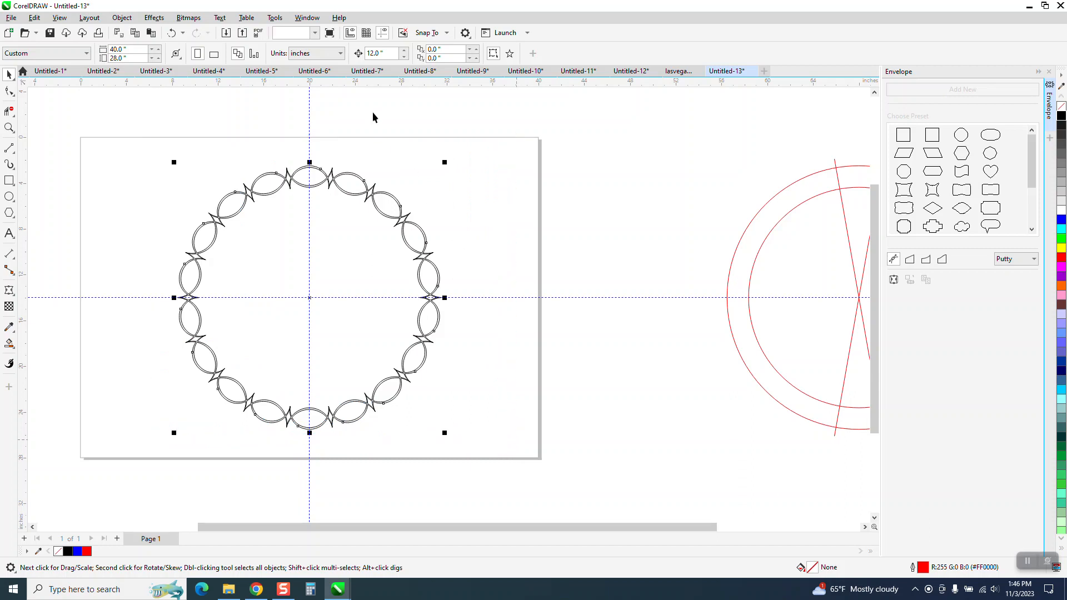
{"action": "left_click", "coordinate": [326, 53]}
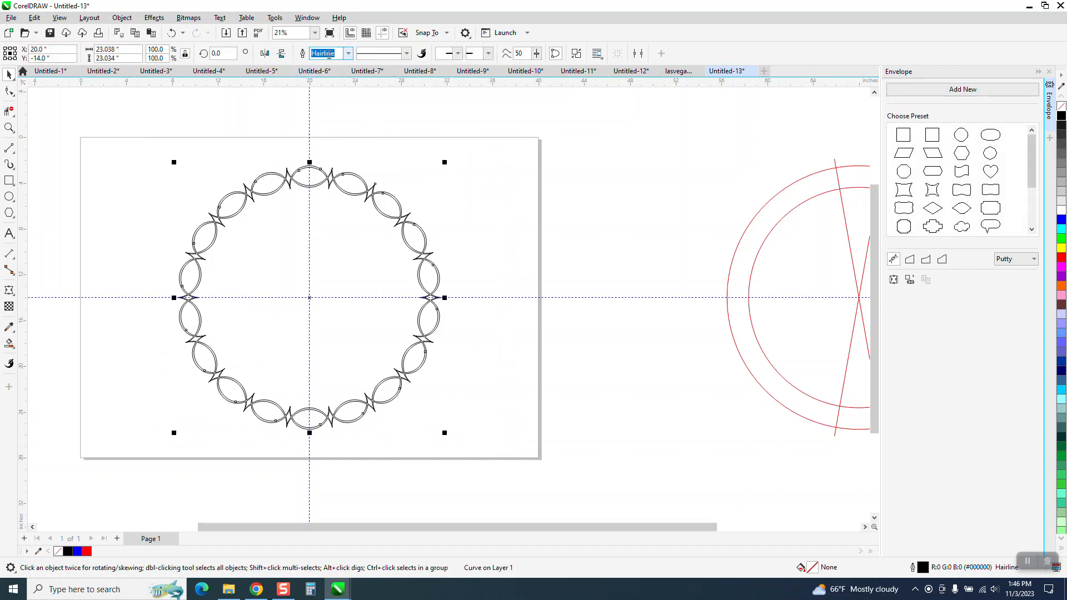
Step: Create a blue fill without outline inside the welded ring's bands using Smart Fill
{"action": "left_click", "coordinate": [9, 127]}
{"action": "left_click_drag", "start_coordinate": [312, 155], "coordinate": [402, 219]}
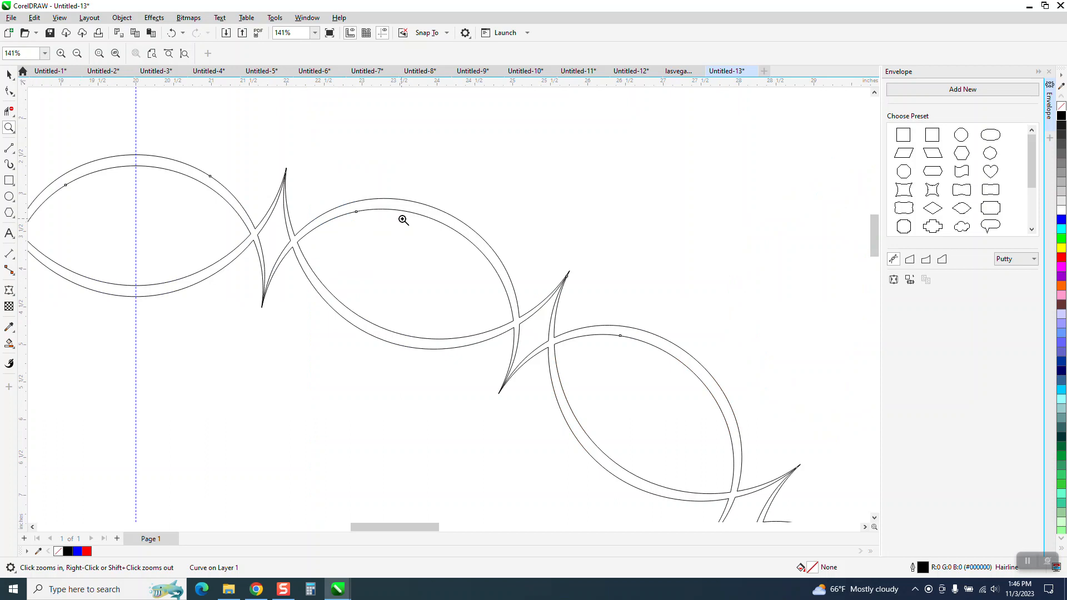
{"action": "left_click", "coordinate": [9, 344]}
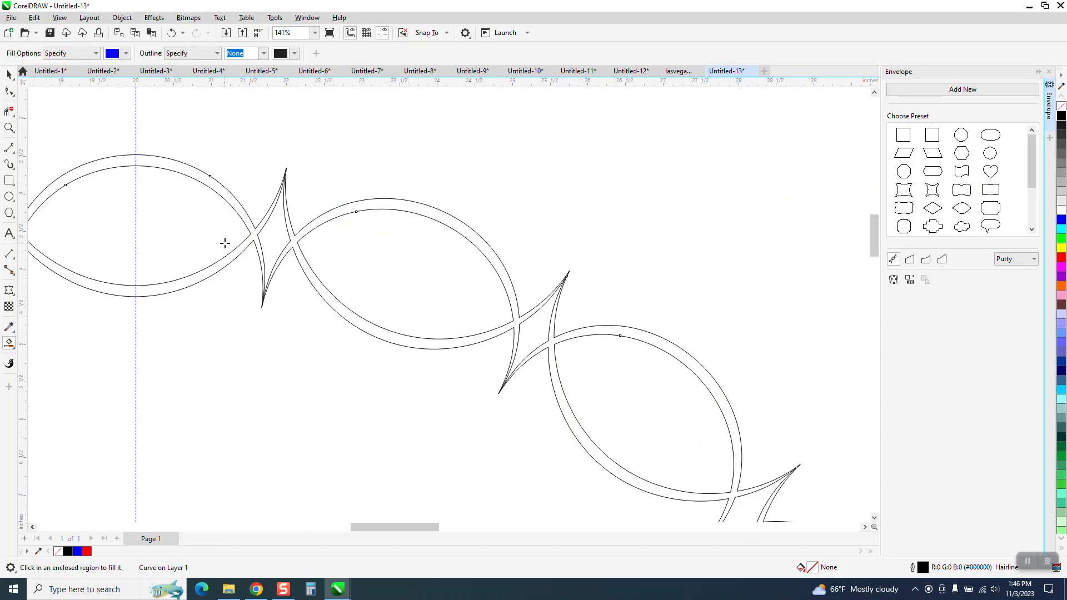
{"action": "left_click", "coordinate": [254, 235]}
{"action": "scroll", "coordinate": [305, 198], "scroll_direction": "down", "scroll_amount": 5}
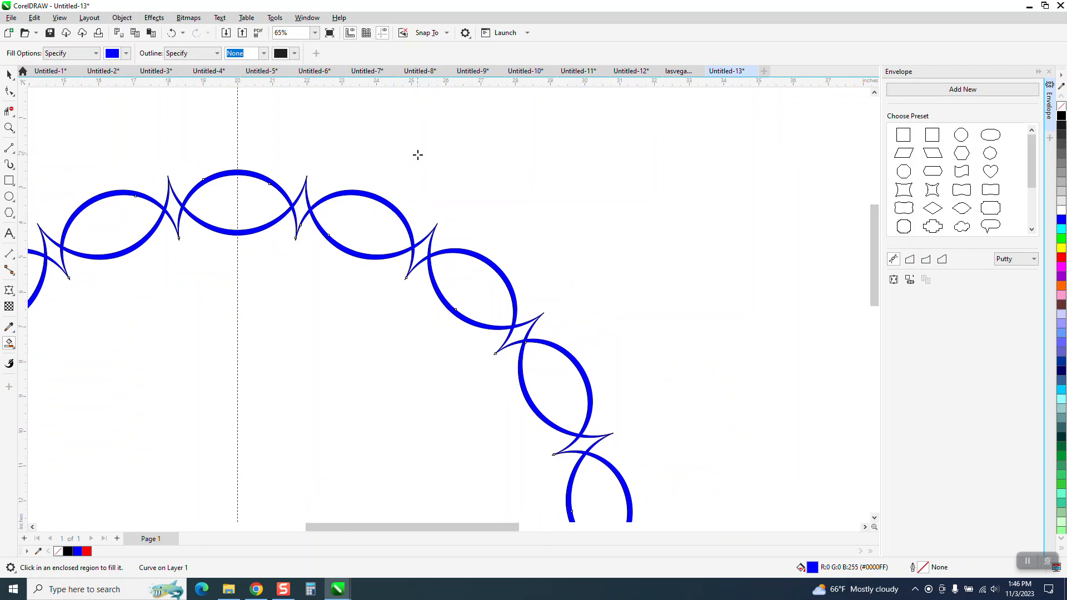
{"action": "scroll", "coordinate": [441, 149], "scroll_direction": "down", "scroll_amount": 2}
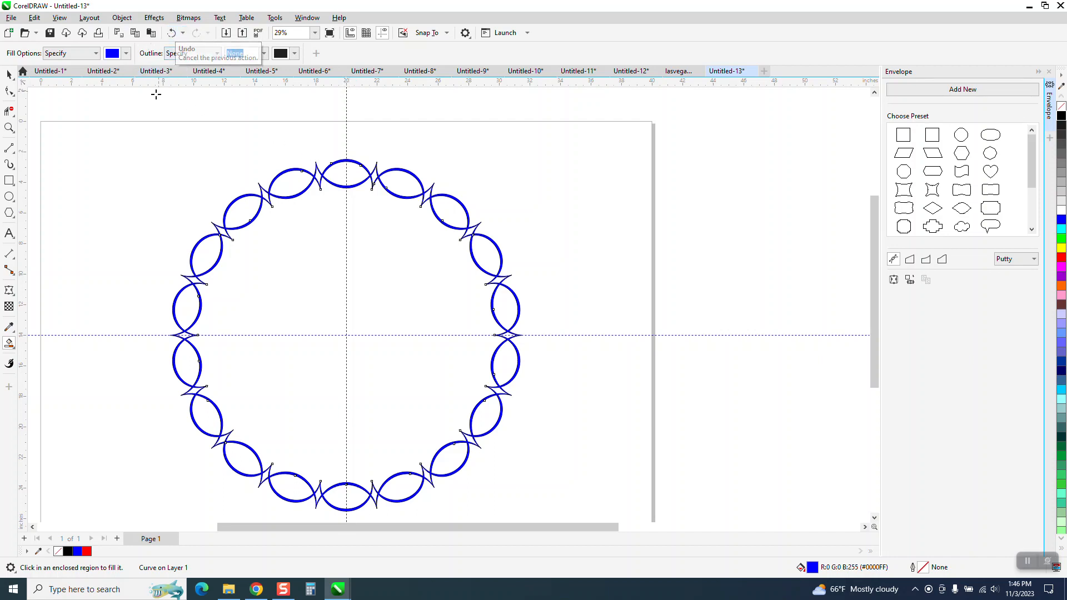
Step: Copy the blue-filled ring together with the welded outline ring beneath it to the clipboard
{"action": "left_click", "coordinate": [171, 33]}
{"action": "scroll", "coordinate": [166, 136], "scroll_direction": "down", "scroll_amount": 2}
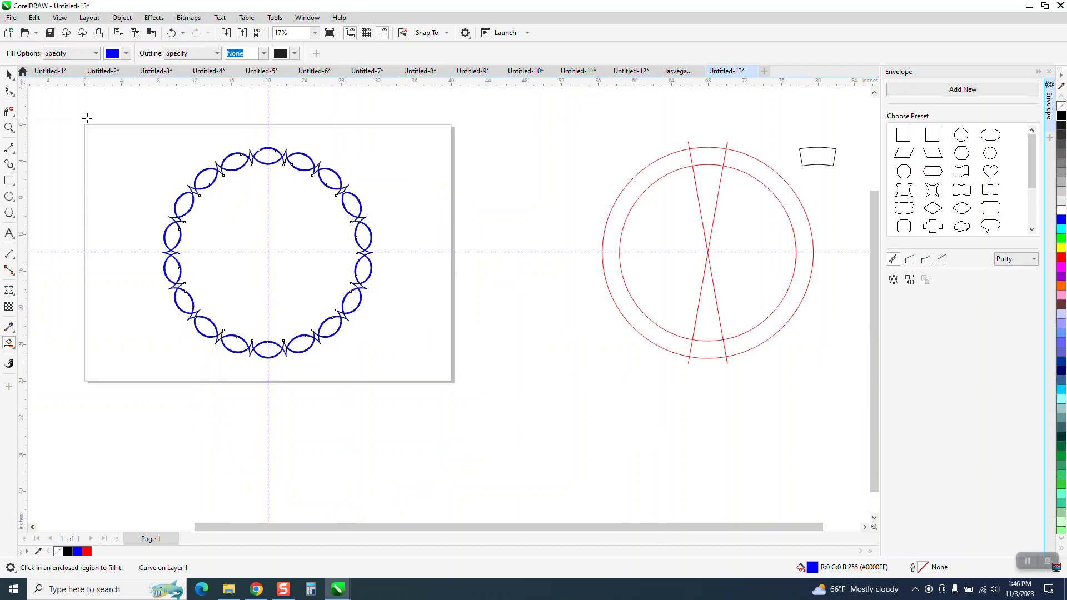
{"action": "left_click", "coordinate": [12, 76]}
{"action": "left_click_drag", "start_coordinate": [108, 120], "coordinate": [255, 308]}
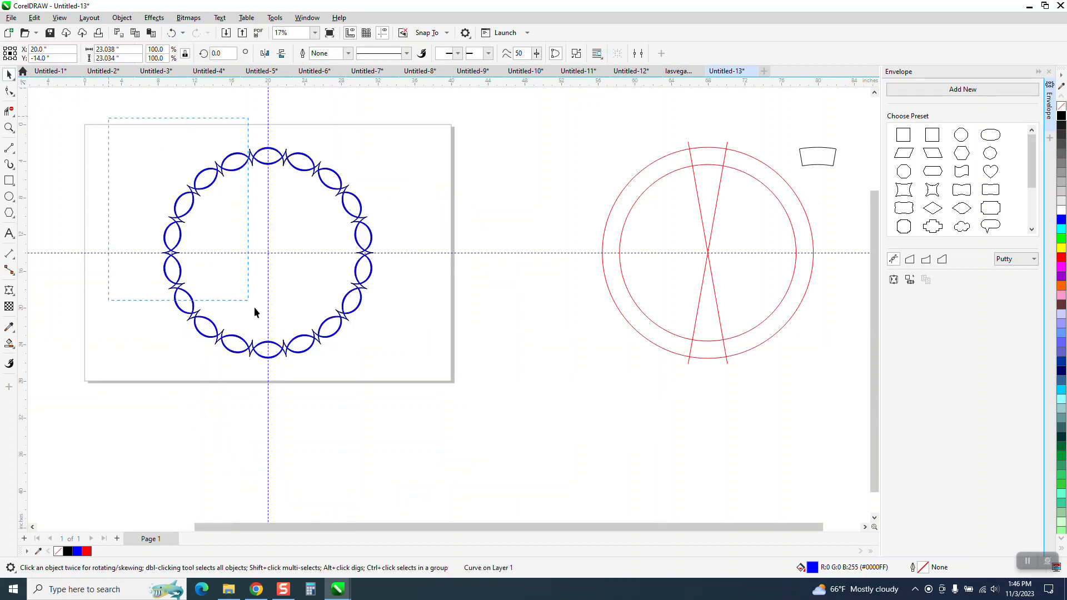
{"action": "left_click_drag", "start_coordinate": [414, 395], "coordinate": [415, 395]}
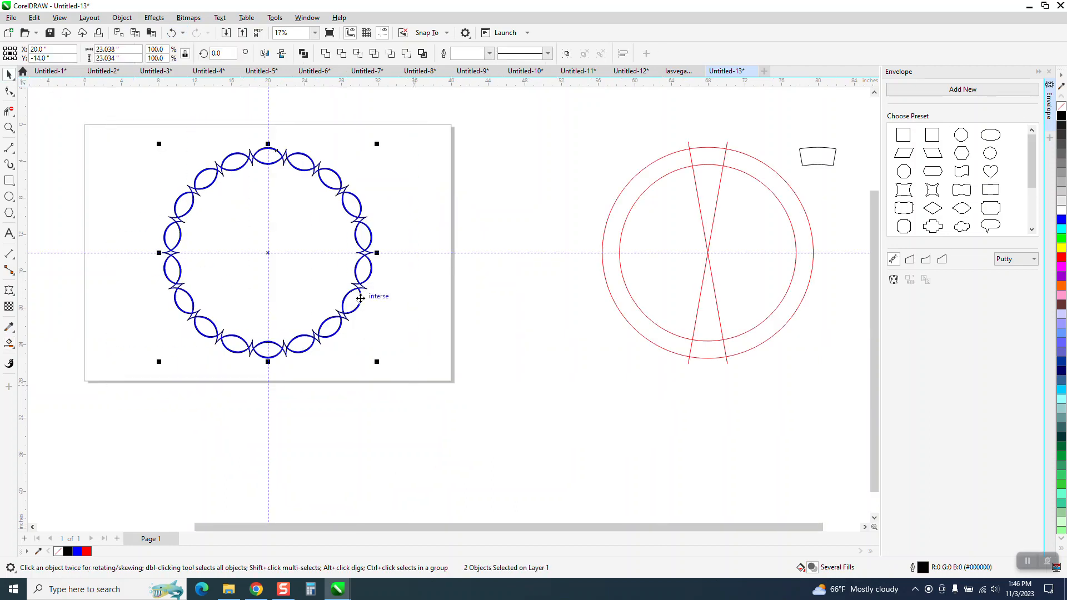
{"action": "right_click", "coordinate": [361, 238]}
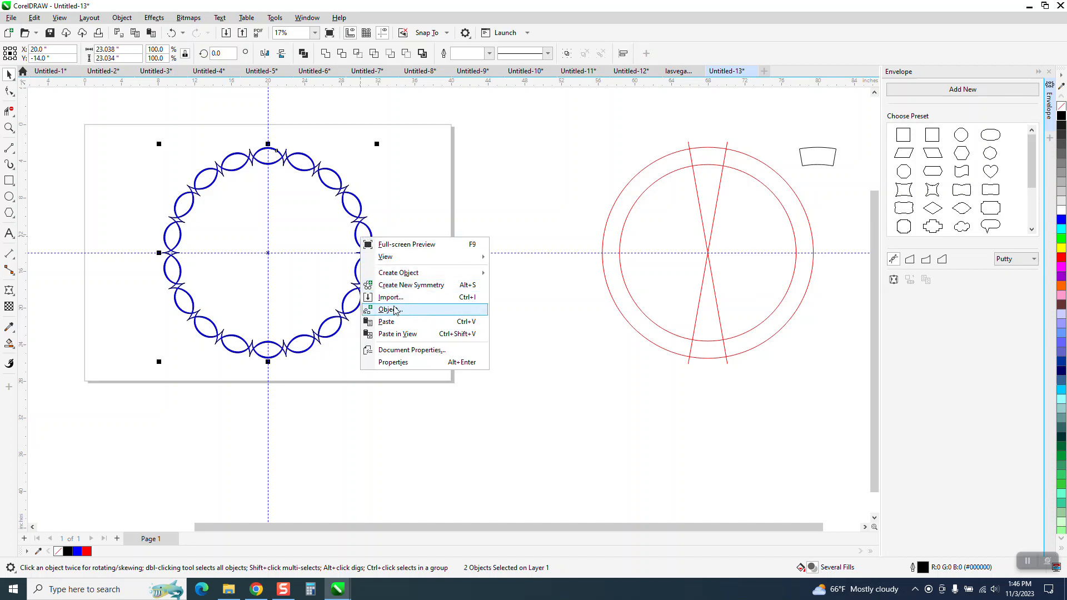
{"action": "left_click", "coordinate": [379, 196]}
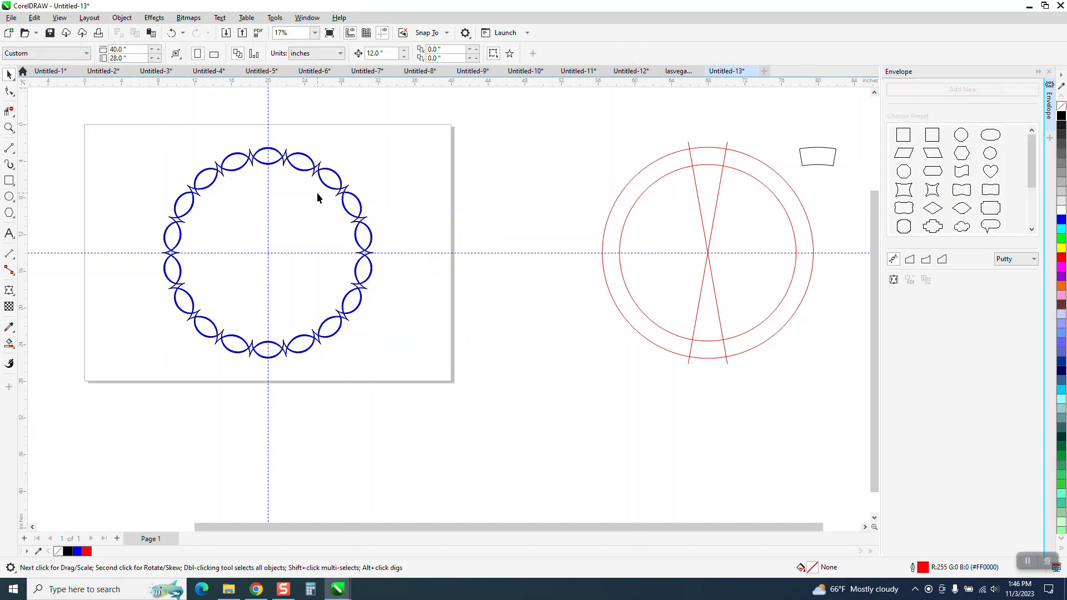
{"action": "left_click_drag", "start_coordinate": [372, 352], "coordinate": [415, 376]}
{"action": "right_click", "coordinate": [368, 243]}
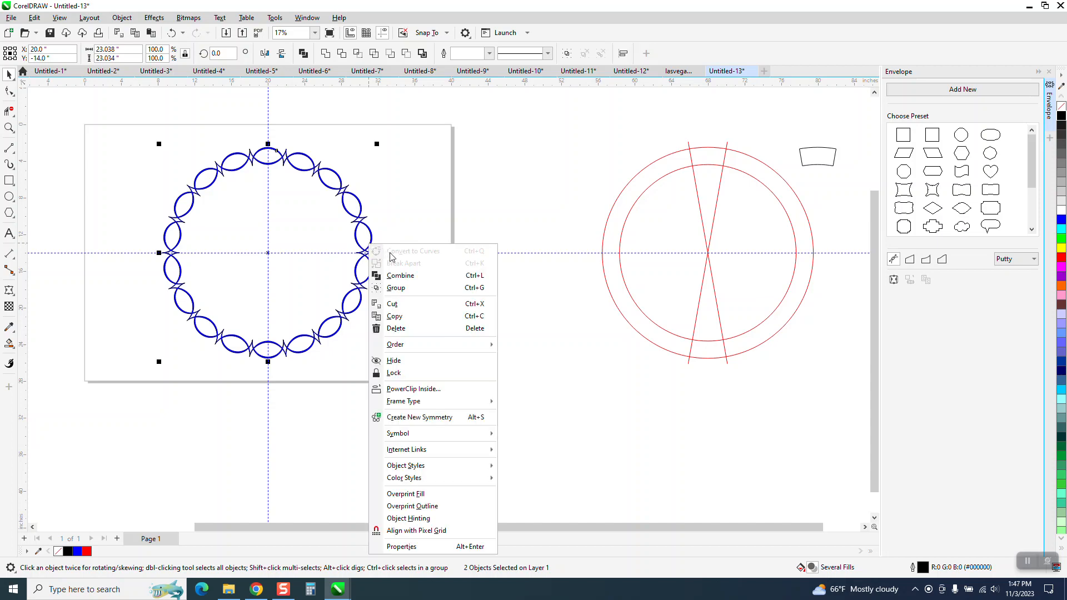
{"action": "left_click", "coordinate": [399, 313]}
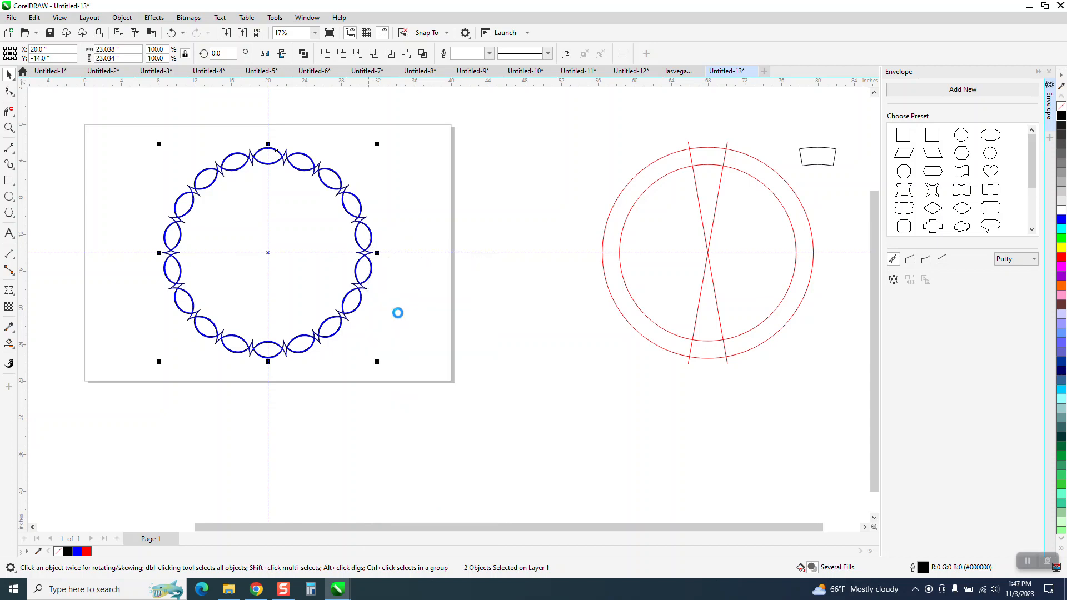
Step: Undo the fill, weld and rotated duplications until only the original motif and the spare motif beside it remain on the page
{"action": "left_click", "coordinate": [172, 32]}
{"action": "left_click", "coordinate": [172, 33]}
{"action": "left_click", "coordinate": [171, 33]}
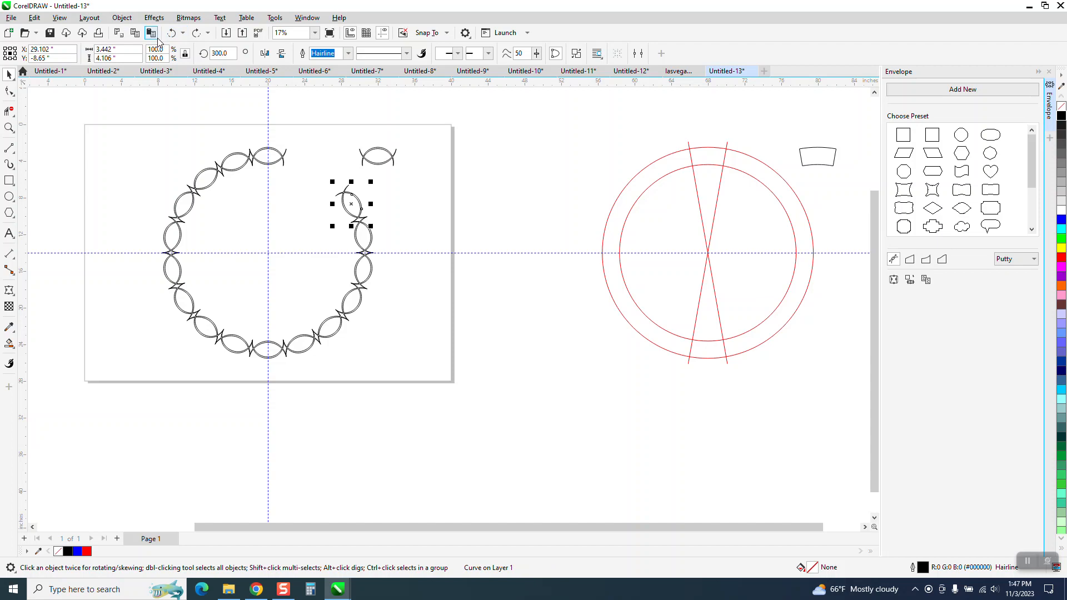
{"action": "left_click", "coordinate": [172, 33]}
{"action": "left_click", "coordinate": [172, 33]}
{"action": "left_click", "coordinate": [172, 32]}
{"action": "left_click", "coordinate": [172, 33]}
{"action": "left_click", "coordinate": [172, 32]}
{"action": "left_click", "coordinate": [171, 33]}
{"action": "left_click", "coordinate": [172, 32]}
{"action": "left_click", "coordinate": [171, 32]}
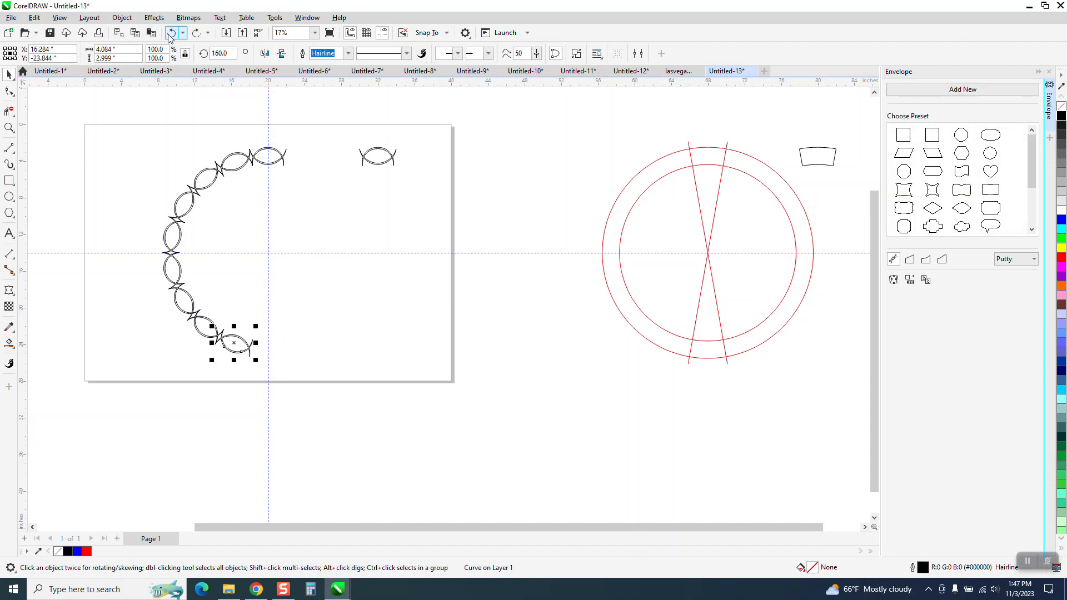
{"action": "left_click", "coordinate": [172, 33]}
{"action": "left_click", "coordinate": [171, 32]}
{"action": "left_click", "coordinate": [172, 33]}
{"action": "left_click", "coordinate": [172, 33]}
{"action": "left_click", "coordinate": [172, 33]}
{"action": "left_click", "coordinate": [171, 33]}
{"action": "left_click", "coordinate": [172, 33]}
{"action": "left_click", "coordinate": [171, 33]}
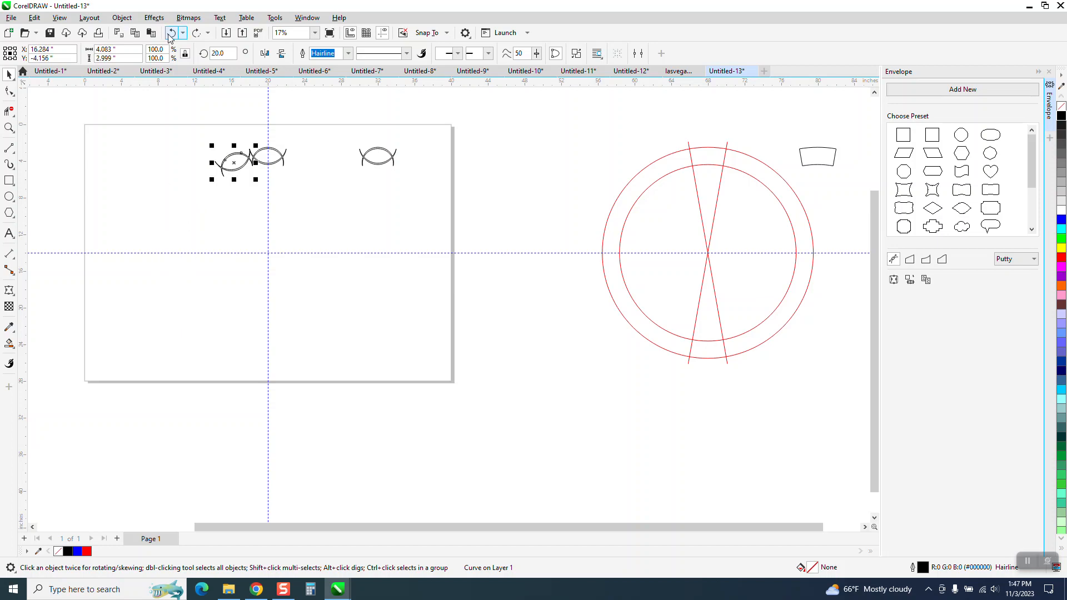
{"action": "left_click", "coordinate": [172, 32]}
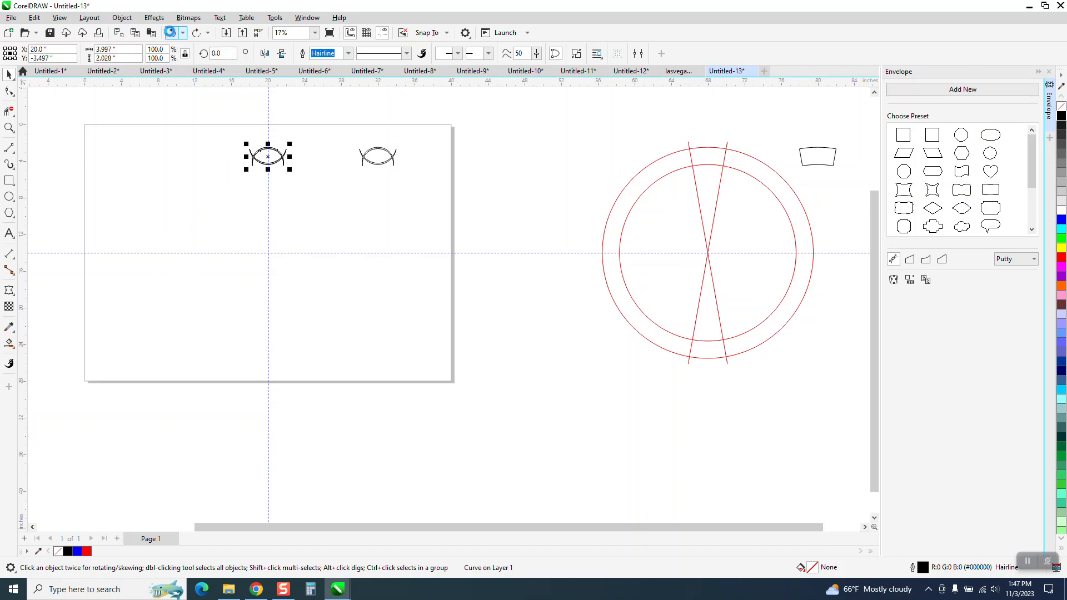
Step: Paste the copied rings and move the blue one off the page, beyond its upper-left corner
{"action": "right_click", "coordinate": [536, 308]}
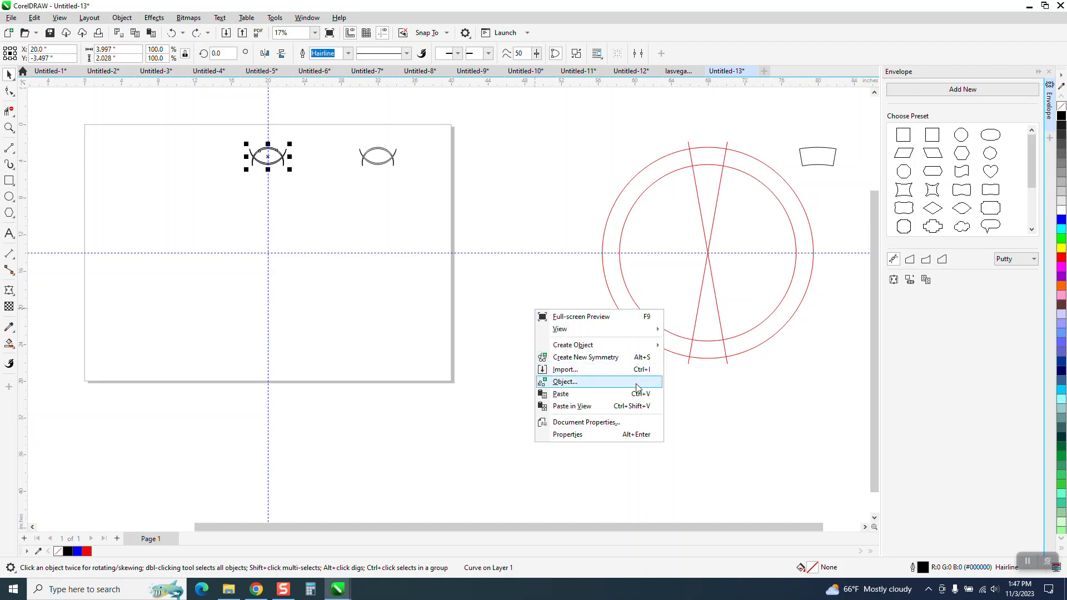
{"action": "left_click", "coordinate": [578, 394]}
{"action": "scroll", "coordinate": [565, 388], "scroll_direction": "down", "scroll_amount": 1}
{"action": "left_click_drag", "start_coordinate": [361, 283], "coordinate": [179, 217]}
{"action": "left_click_drag", "start_coordinate": [333, 243], "coordinate": [104, 188]}
{"action": "left_click", "coordinate": [179, 154]}
{"action": "key", "text": "ctrl+z"}
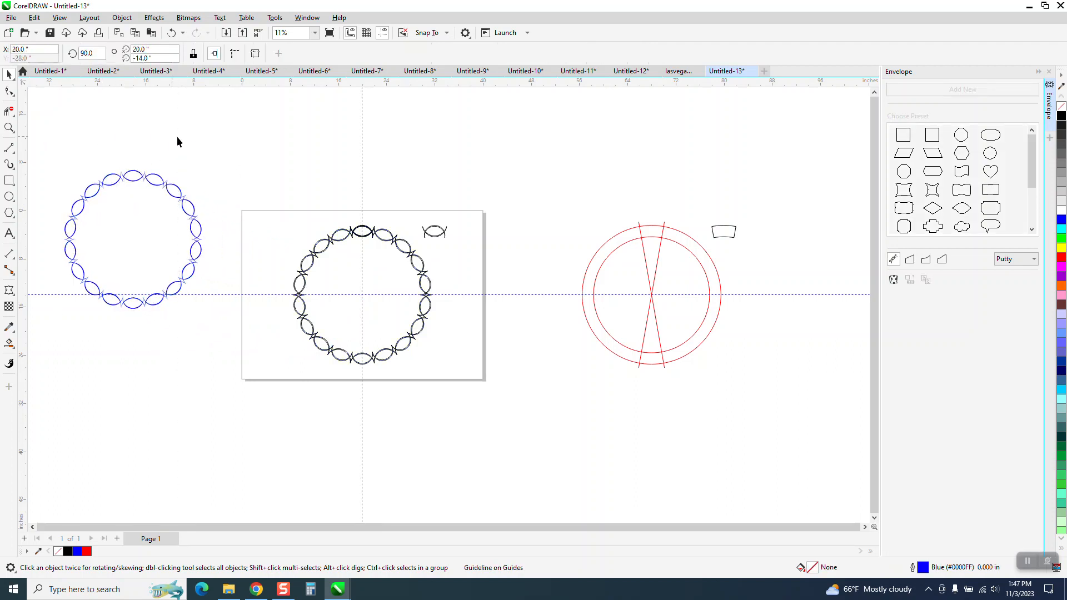
{"action": "left_click", "coordinate": [196, 32]}
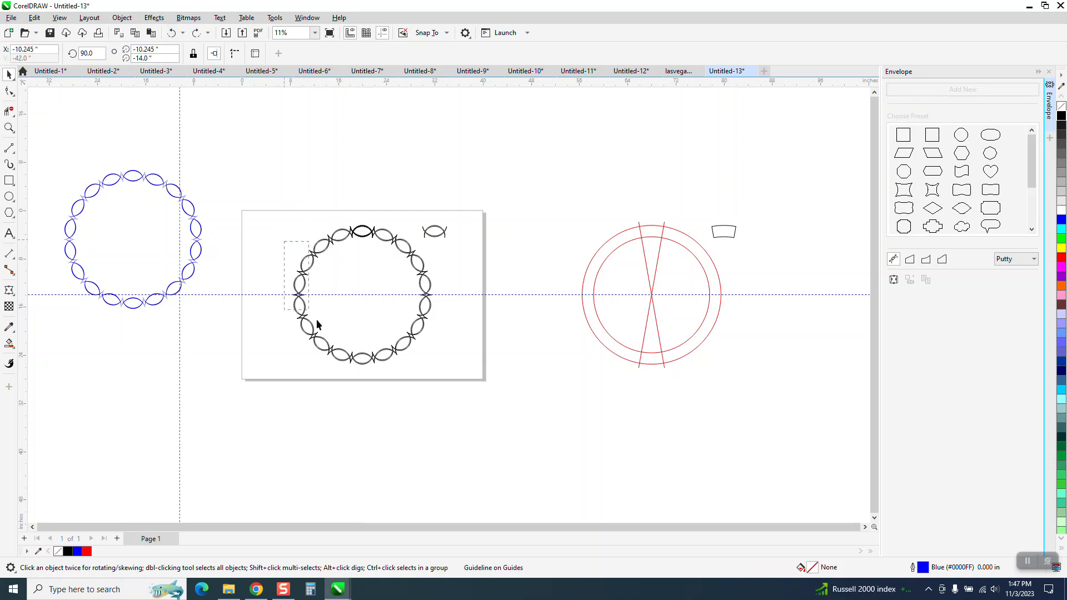
{"action": "left_click_drag", "start_coordinate": [482, 380], "coordinate": [485, 376]}
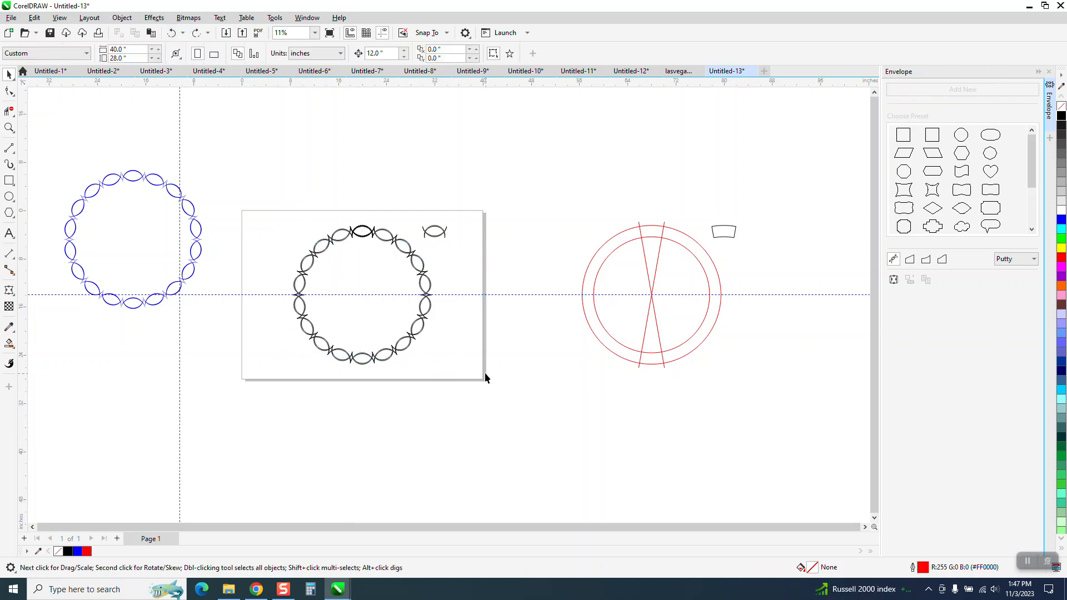
{"action": "left_click", "coordinate": [421, 276]}
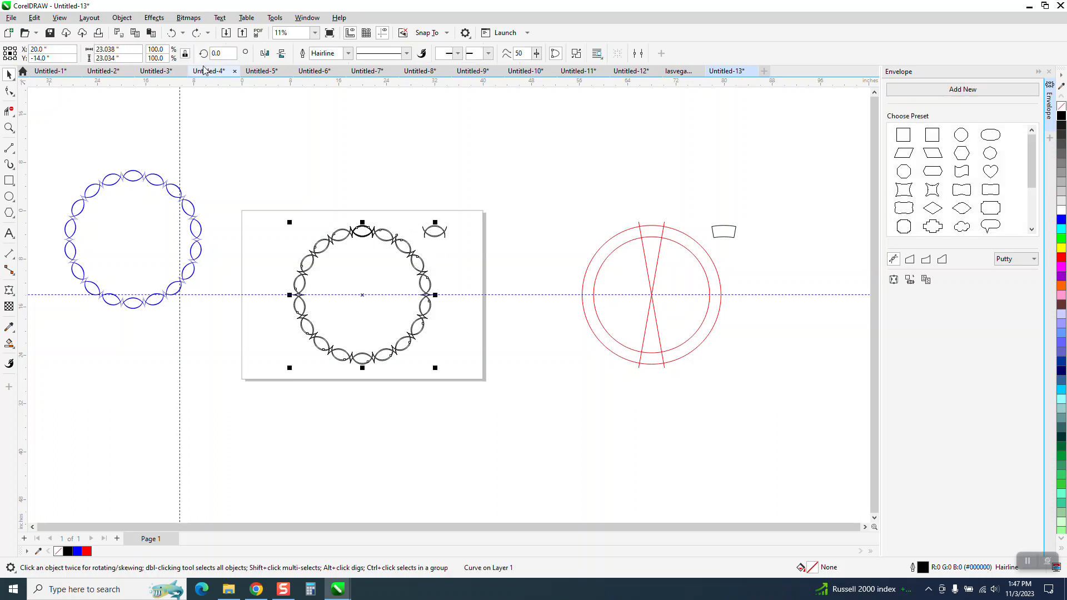
{"action": "left_click", "coordinate": [120, 18]}
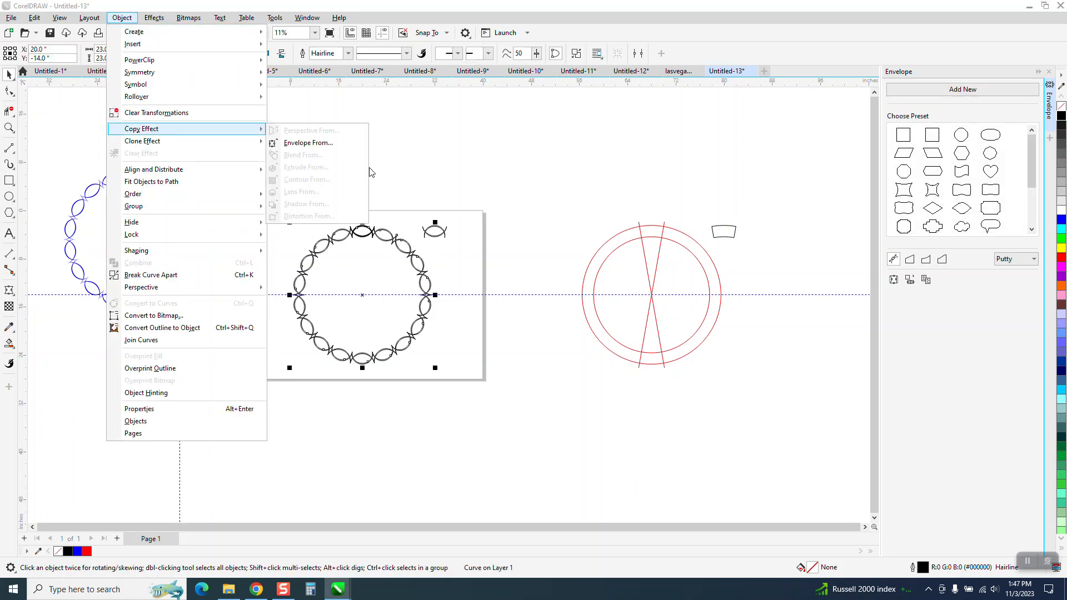
{"action": "left_click", "coordinate": [308, 133]}
{"action": "left_click", "coordinate": [389, 177]}
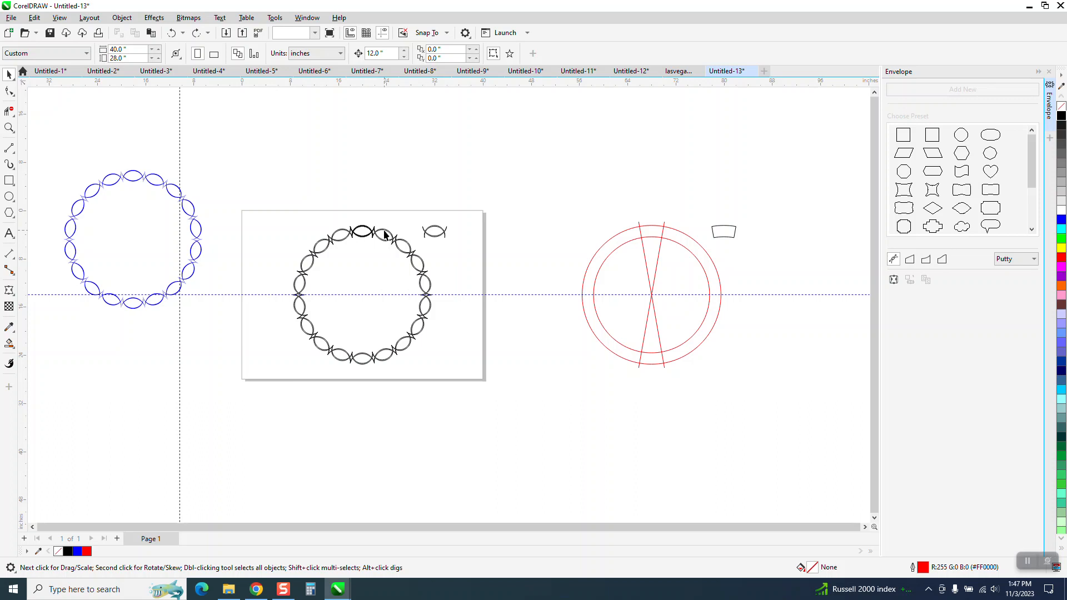
Step: Delete the pasted black outline ring, keeping the motifs and the blue ring
{"action": "left_click", "coordinate": [384, 234]}
{"action": "key", "text": "Down"}
{"action": "key", "text": "Down"}
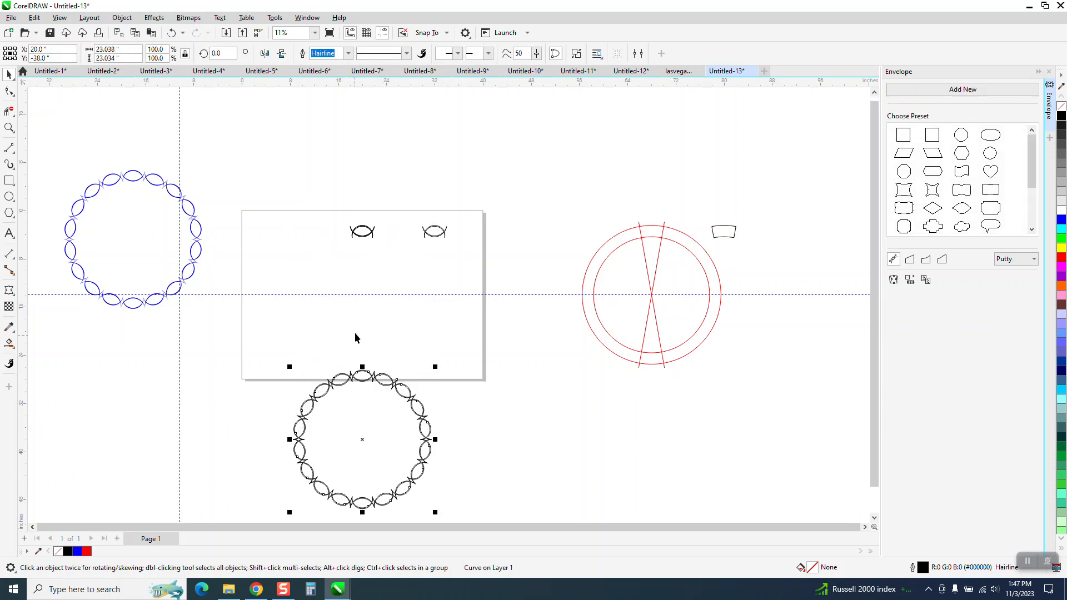
{"action": "key", "text": "Left"}
{"action": "key", "text": "Left"}
{"action": "key", "text": "Left"}
{"action": "key", "text": "Up"}
{"action": "key", "text": "Up"}
{"action": "key", "text": "Up"}
{"action": "key", "text": "Delete"}
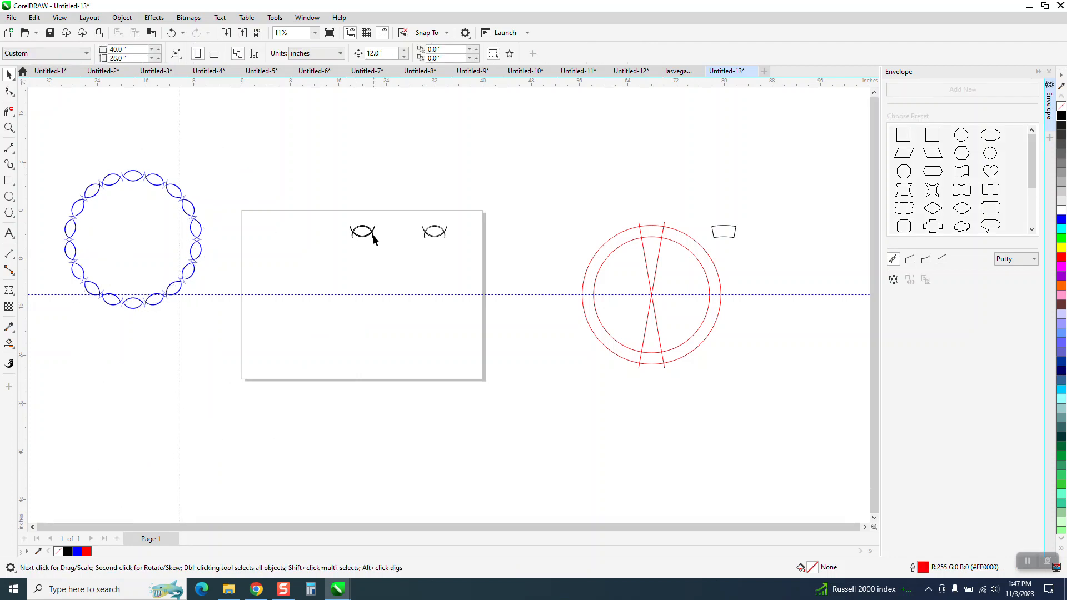
Step: Create a clone of the motif at the page's top centre
{"action": "left_click", "coordinate": [371, 236]}
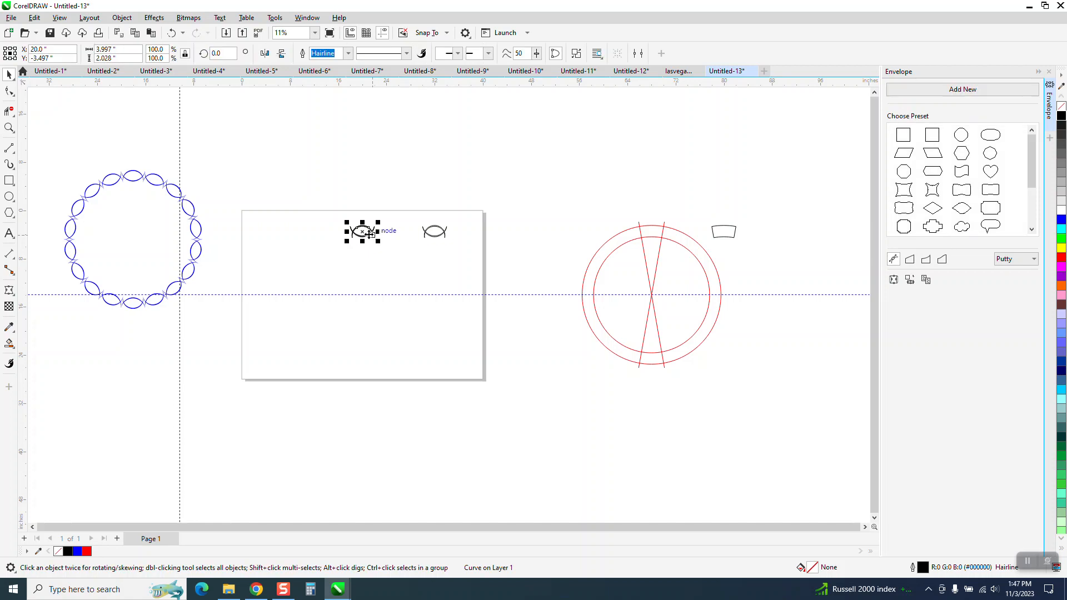
{"action": "left_click", "coordinate": [9, 128]}
{"action": "left_click_drag", "start_coordinate": [332, 211], "coordinate": [407, 249]}
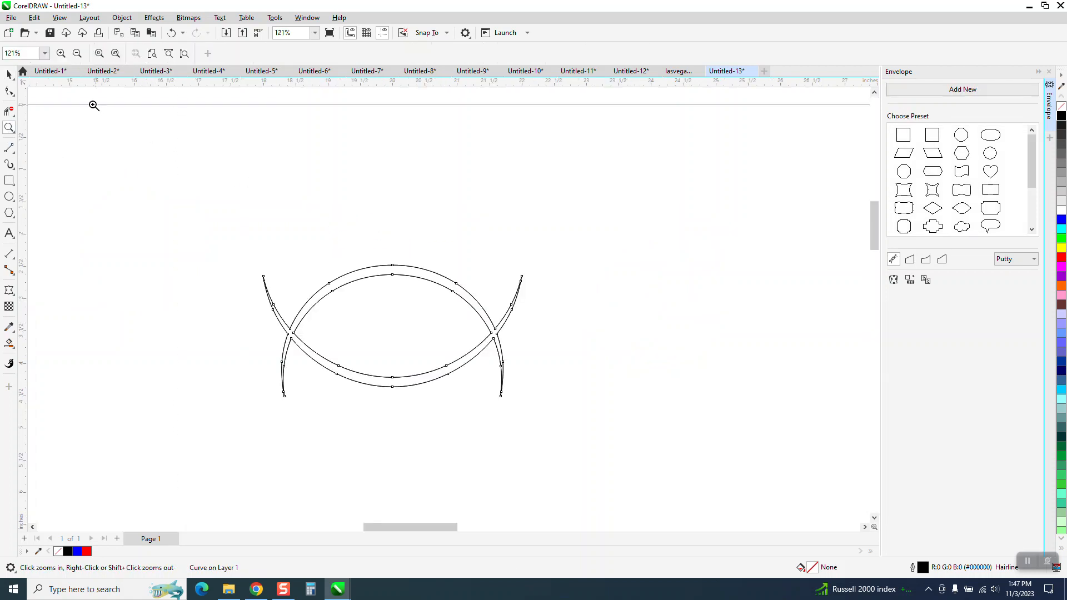
{"action": "left_click", "coordinate": [8, 75]}
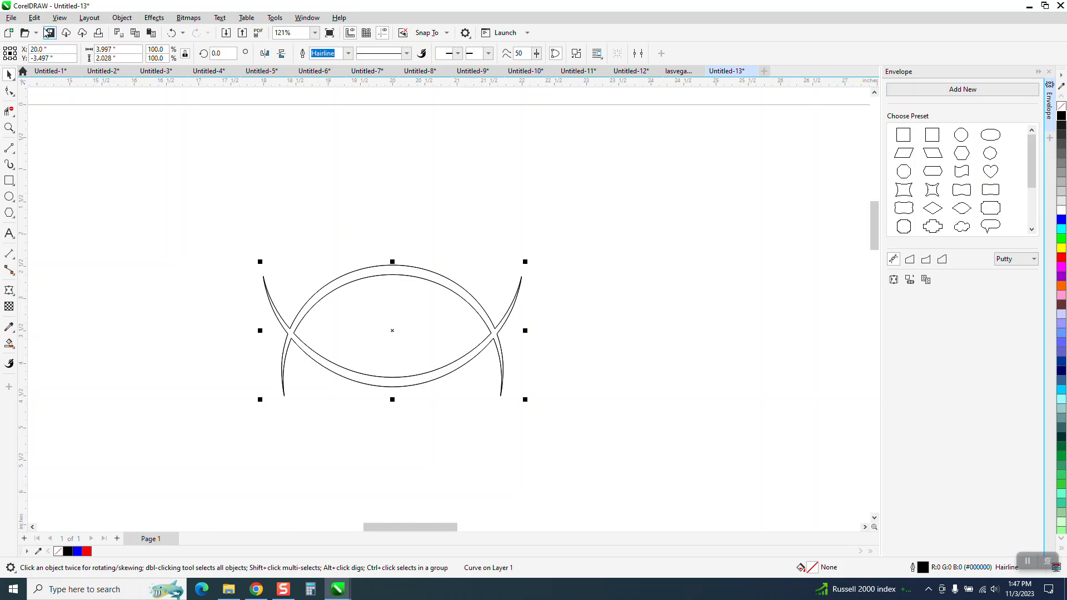
{"action": "left_click", "coordinate": [33, 17]}
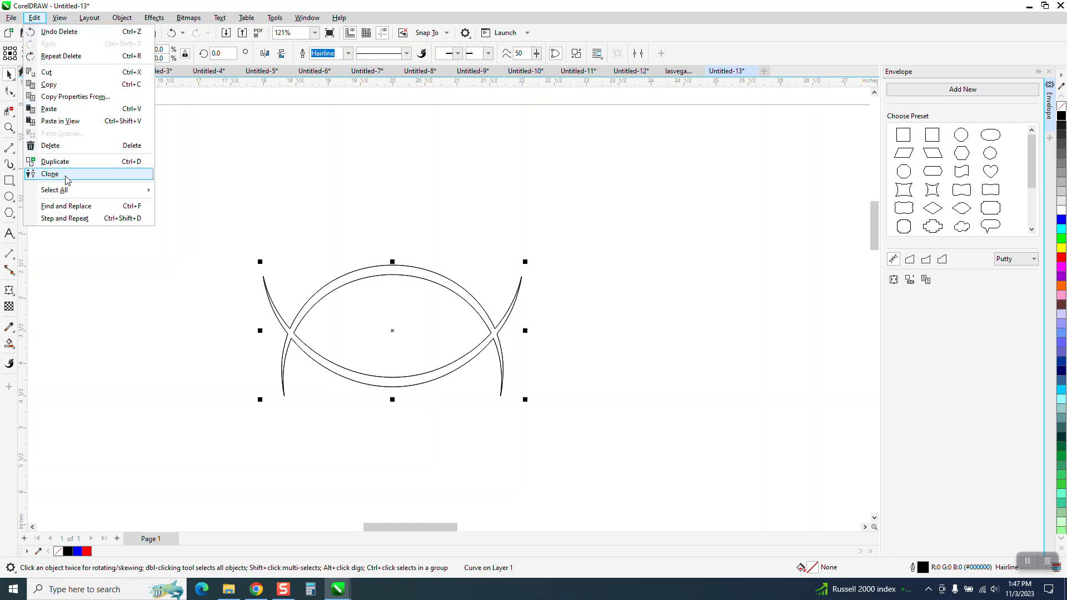
{"action": "left_click", "coordinate": [50, 174]}
Step: Add a vertical guideline and centre it on the page, running through the cloned motif
{"action": "scroll", "coordinate": [341, 175], "scroll_direction": "down", "scroll_amount": 6}
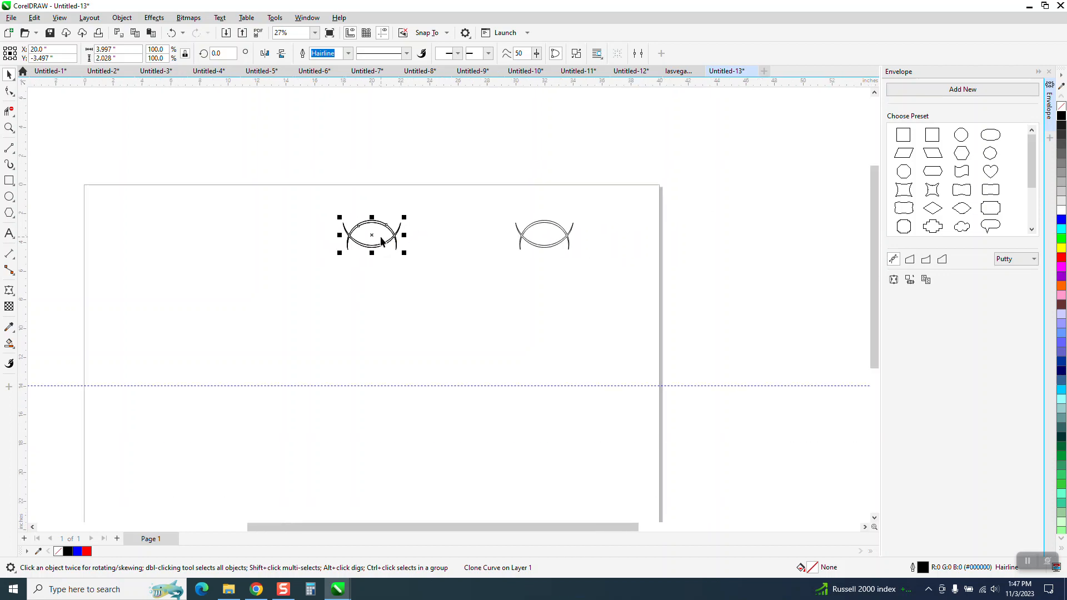
{"action": "left_click", "coordinate": [374, 235]}
{"action": "left_click_drag", "start_coordinate": [28, 185], "coordinate": [95, 191]}
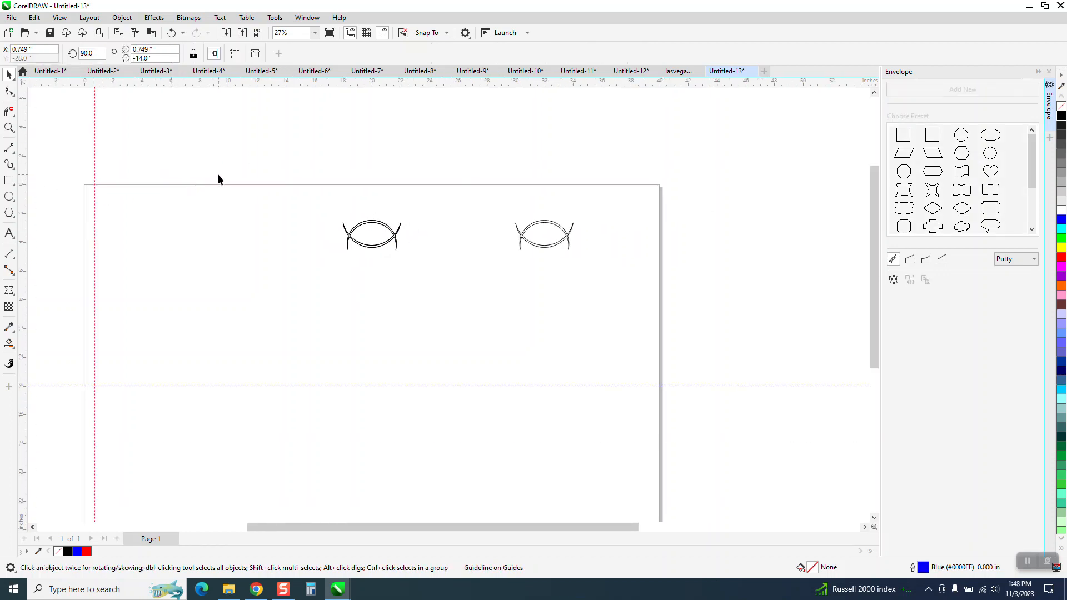
{"action": "left_click", "coordinate": [95, 170]}
{"action": "key", "text": "p"}
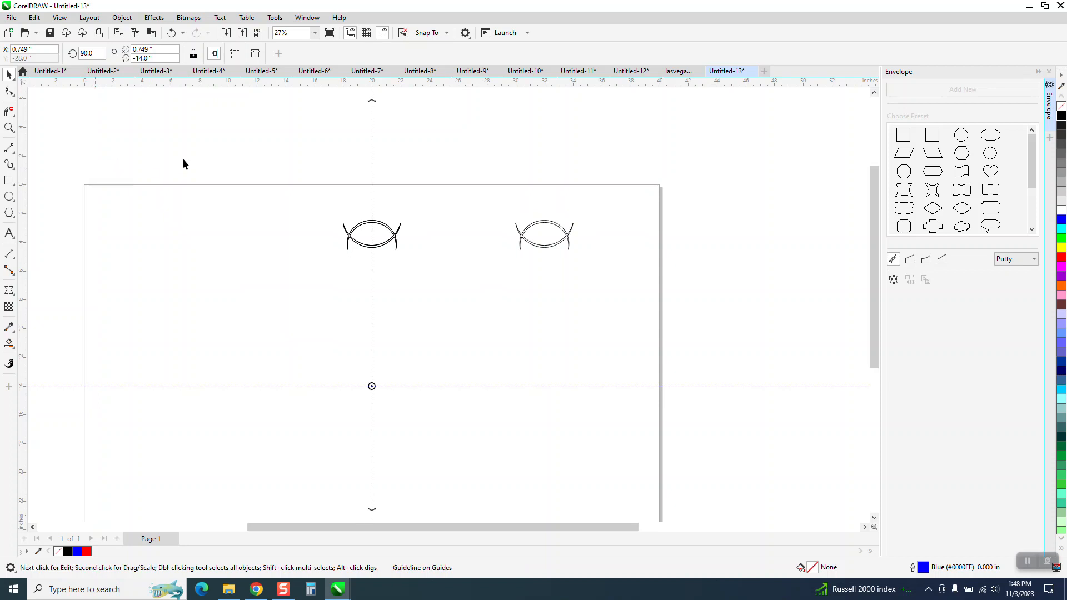
Step: Move the cloned motif's rotation centre straight down onto the intersection of the two page-centre guidelines
{"action": "left_click", "coordinate": [383, 233]}
{"action": "double_click", "coordinate": [378, 232]}
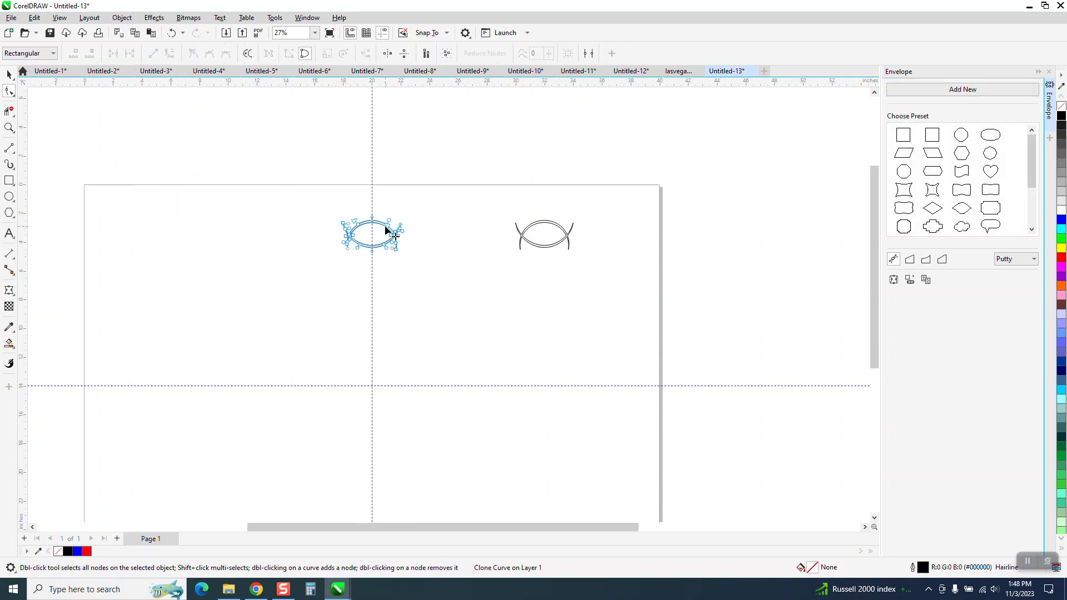
{"action": "left_click", "coordinate": [9, 74]}
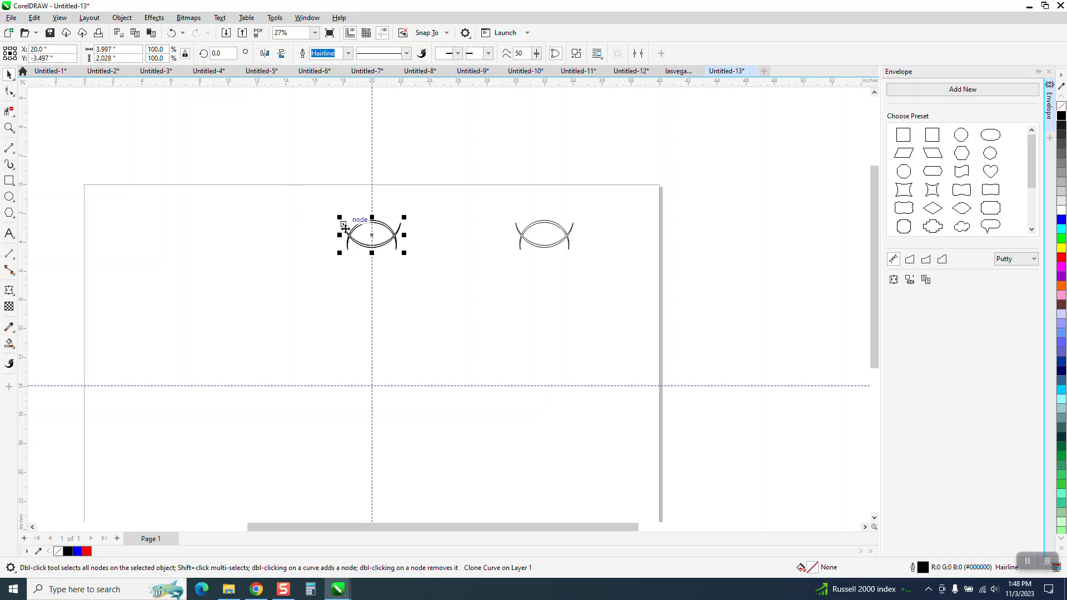
{"action": "left_click", "coordinate": [372, 235]}
{"action": "left_click_drag", "start_coordinate": [372, 235], "coordinate": [372, 380]}
{"action": "left_click", "coordinate": [390, 226]}
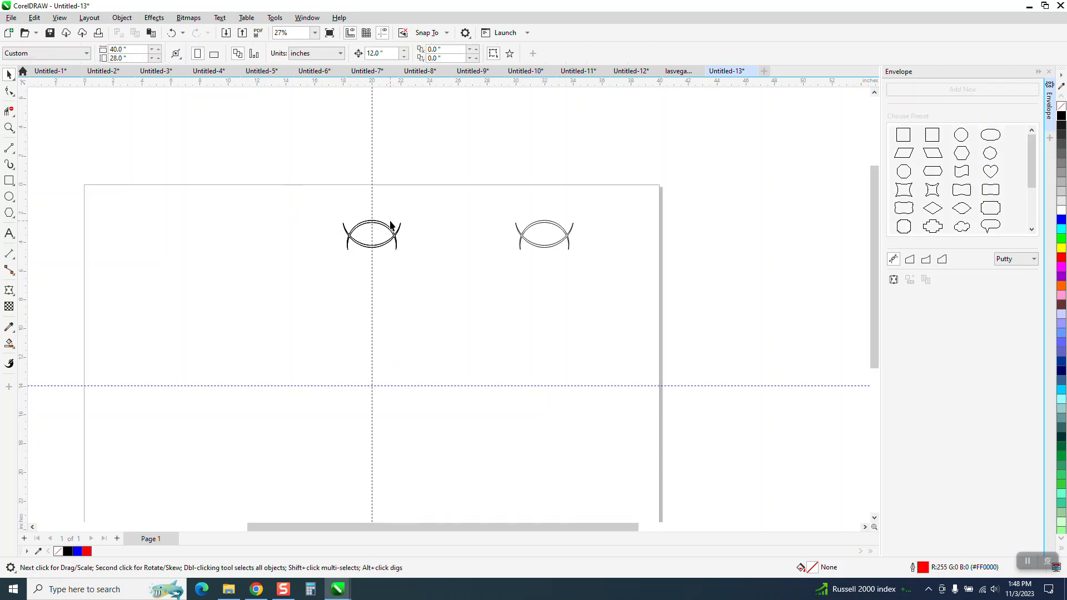
{"action": "left_click", "coordinate": [374, 235]}
{"action": "left_click", "coordinate": [374, 236]}
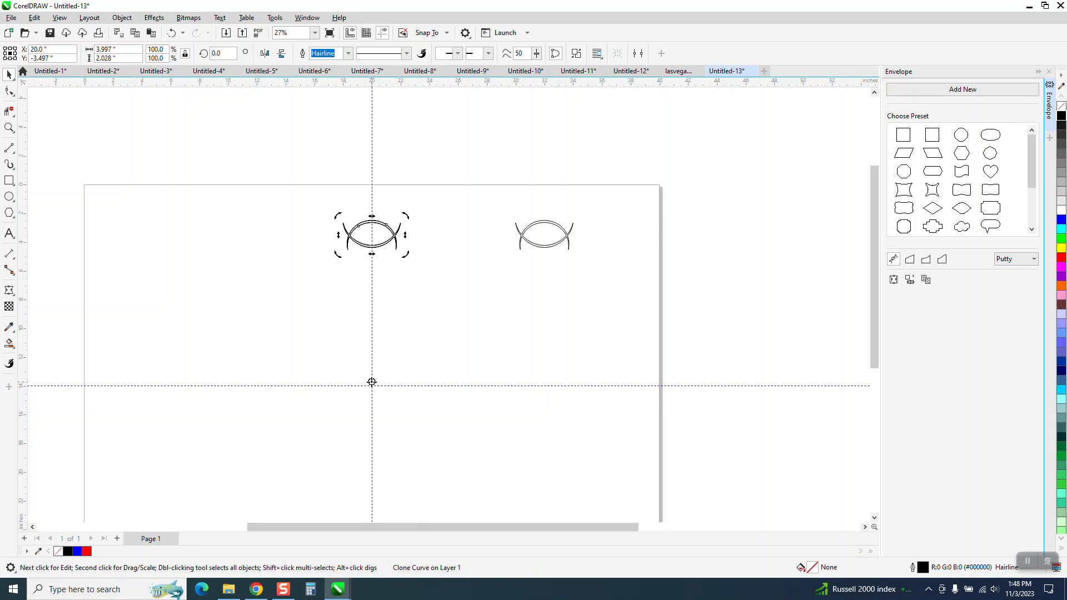
{"action": "left_click_drag", "start_coordinate": [372, 381], "coordinate": [446, 350]}
{"action": "left_click", "coordinate": [172, 33]}
Step: Rotate the clone by 20 degrees about the page centre, leaving the control motif at the top
{"action": "left_click", "coordinate": [383, 223]}
{"action": "left_click", "coordinate": [383, 224]}
{"action": "type", "text": "20"}
{"action": "key", "text": "Return"}
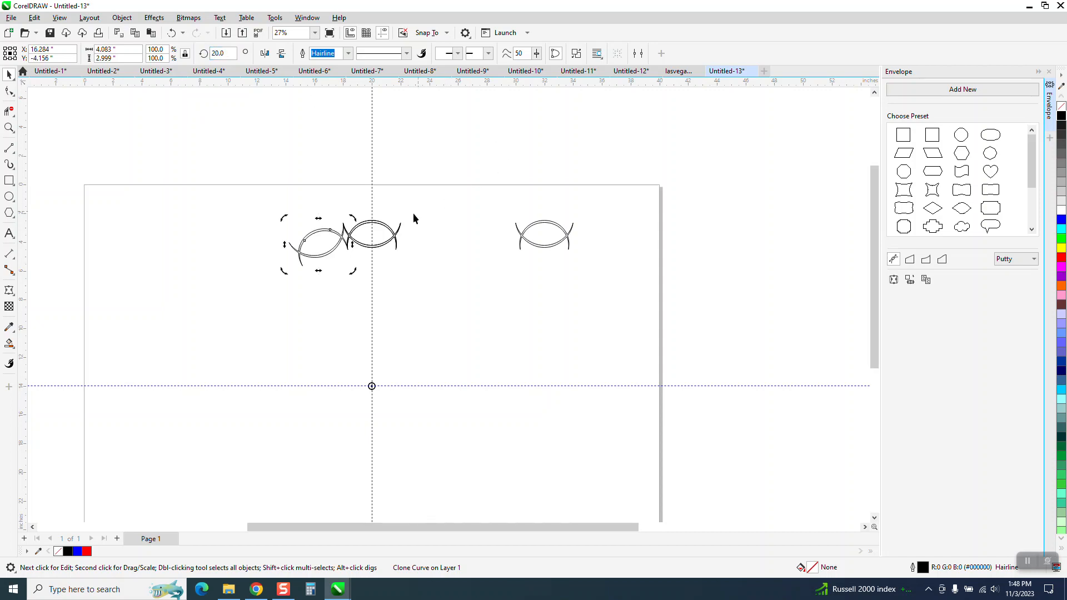
{"action": "left_click", "coordinate": [392, 228]}
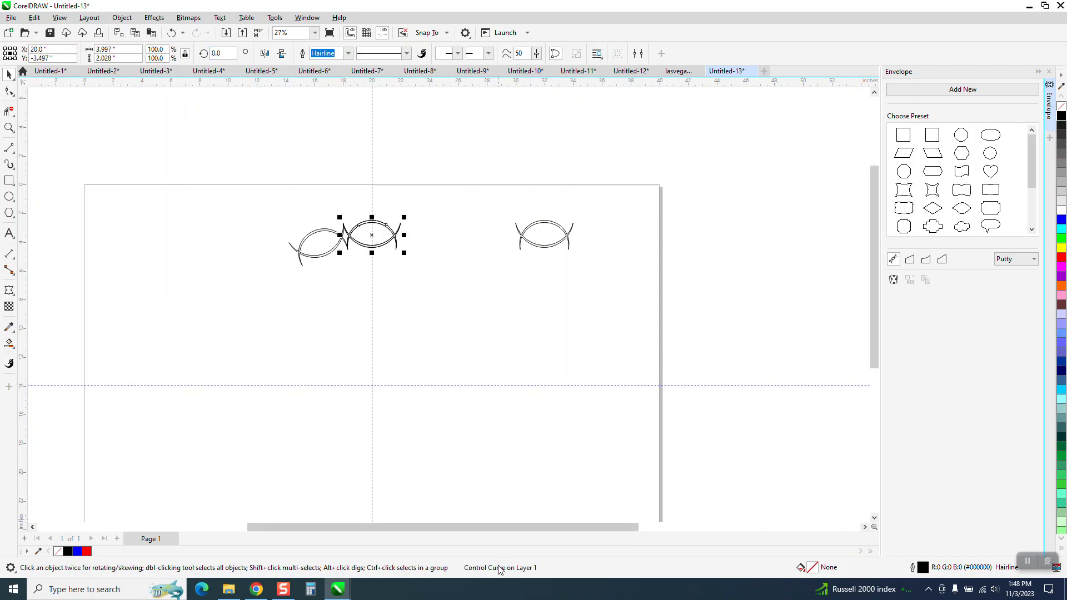
Step: Create a copy of the clone rotated to 40 degrees and repeat the rotation until the ring of motifs closes
{"action": "left_click", "coordinate": [327, 251]}
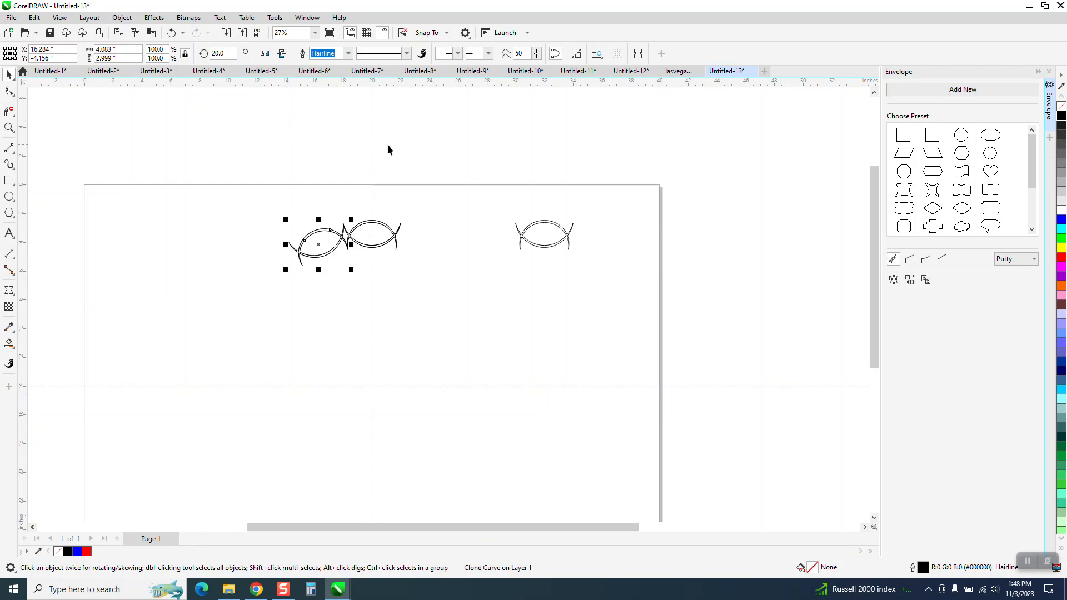
{"action": "left_click", "coordinate": [315, 255]}
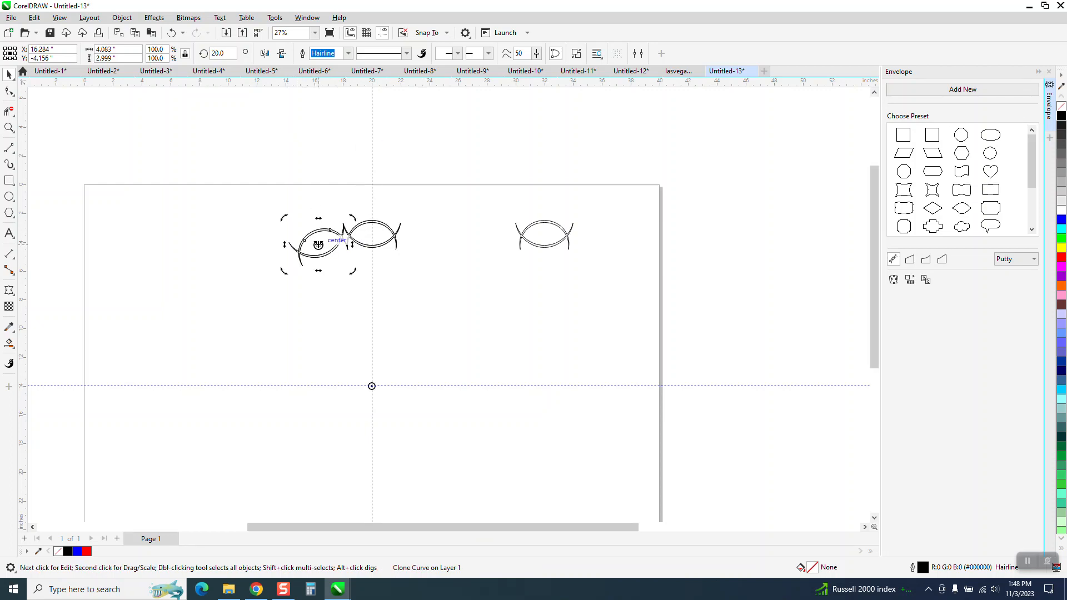
{"action": "type", "text": "40"}
{"action": "key", "text": "Return"}
{"action": "key", "text": "ctrl+r"}
{"action": "key", "text": "ctrl+r"}
{"action": "key", "text": "ctrl+r"}
{"action": "key", "text": "ctrl+r"}
{"action": "key", "text": "ctrl+r"}
{"action": "key", "text": "ctrl+r"}
{"action": "key", "text": "ctrl+r"}
{"action": "key", "text": "ctrl+r"}
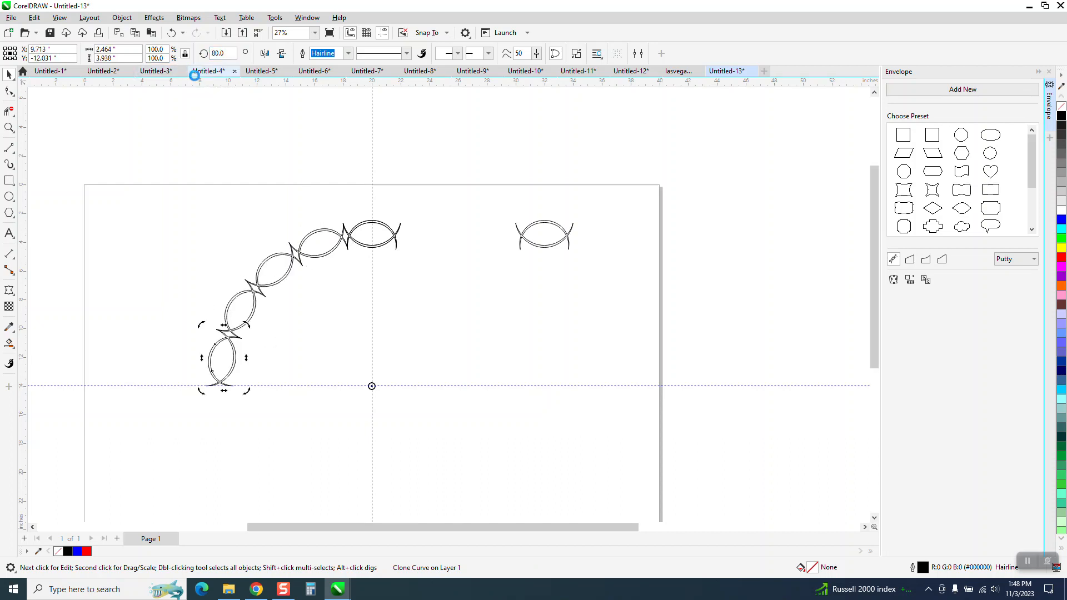
{"action": "key", "text": "ctrl+r"}
{"action": "key", "text": "ctrl+r"}
{"action": "key", "text": "ctrl+r"}
{"action": "key", "text": "ctrl+r"}
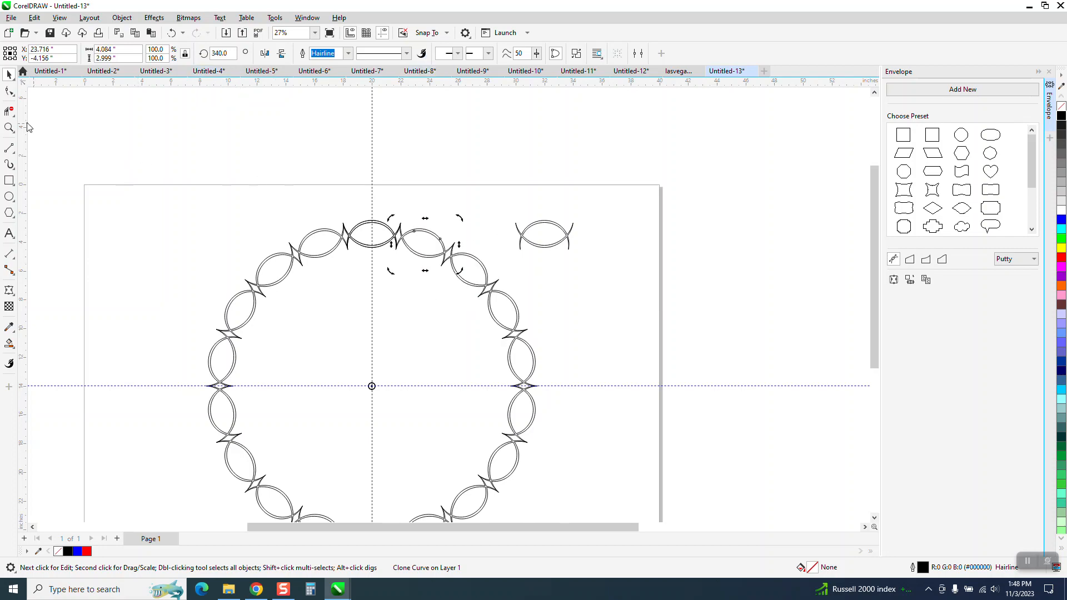
Step: Delete the spare motif in the page's upper-right area, outside the finished ring
{"action": "left_click", "coordinate": [10, 128]}
{"action": "left_click_drag", "start_coordinate": [310, 191], "coordinate": [537, 327]}
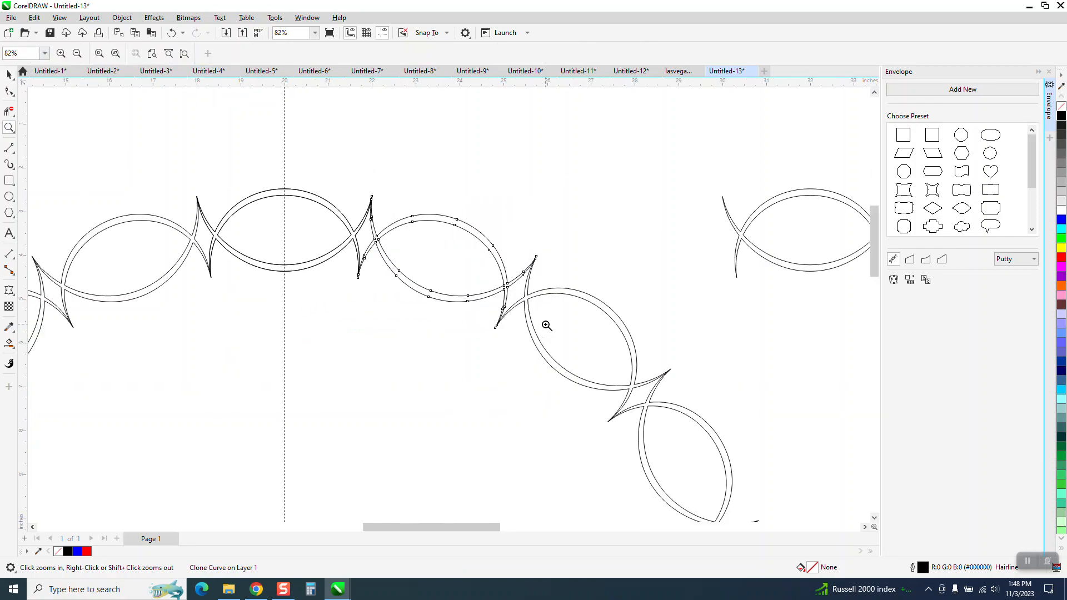
{"action": "scroll", "coordinate": [529, 291], "scroll_direction": "down", "scroll_amount": 3}
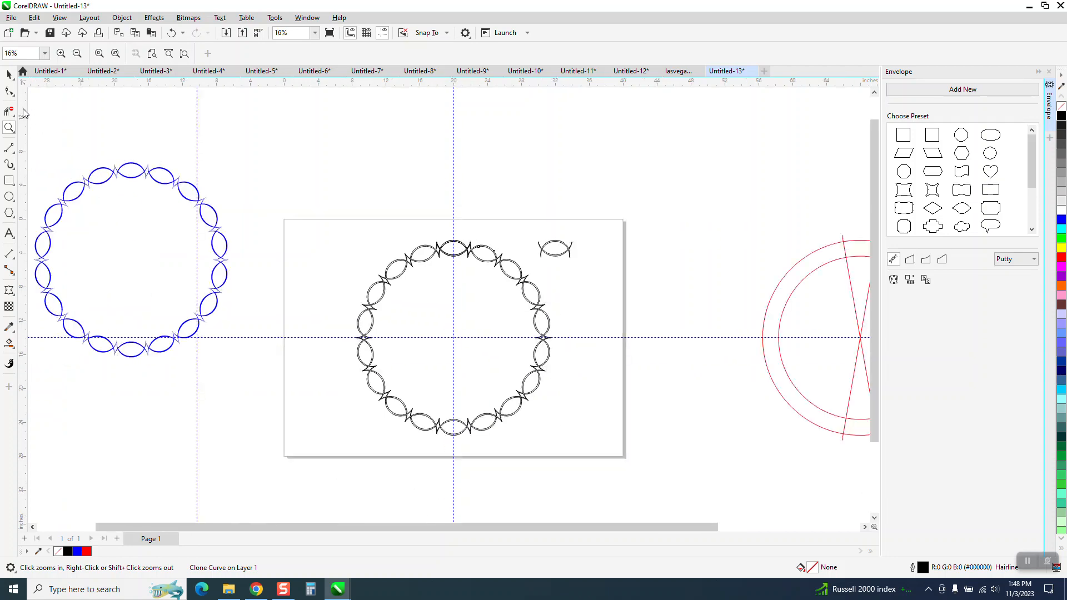
{"action": "left_click", "coordinate": [10, 76]}
{"action": "scroll", "coordinate": [333, 189], "scroll_direction": "down", "scroll_amount": 1}
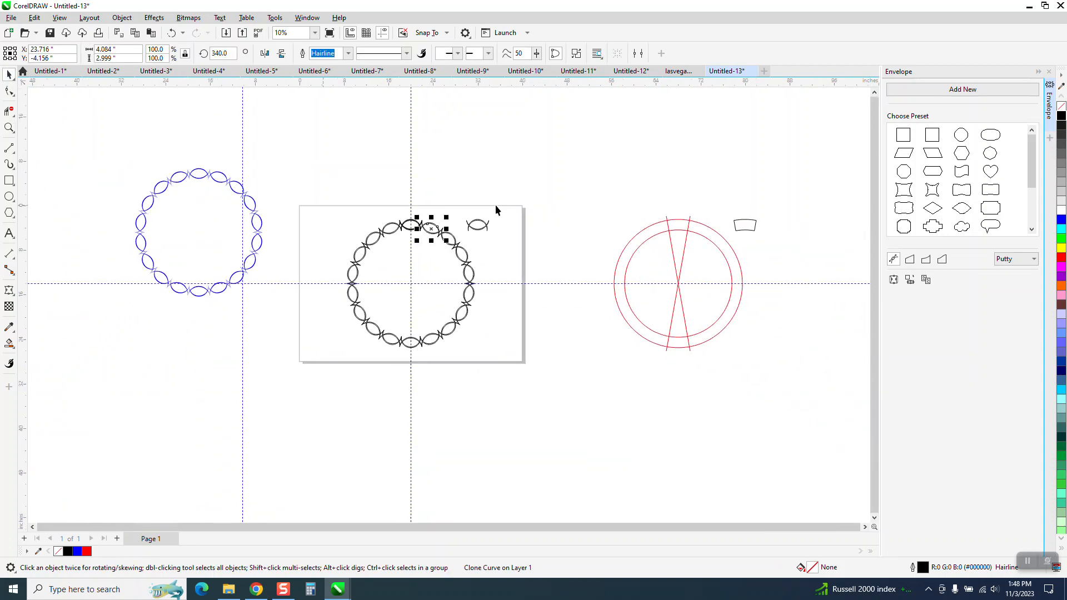
{"action": "left_click_drag", "start_coordinate": [483, 232], "coordinate": [483, 232]}
{"action": "key", "text": "Delete"}
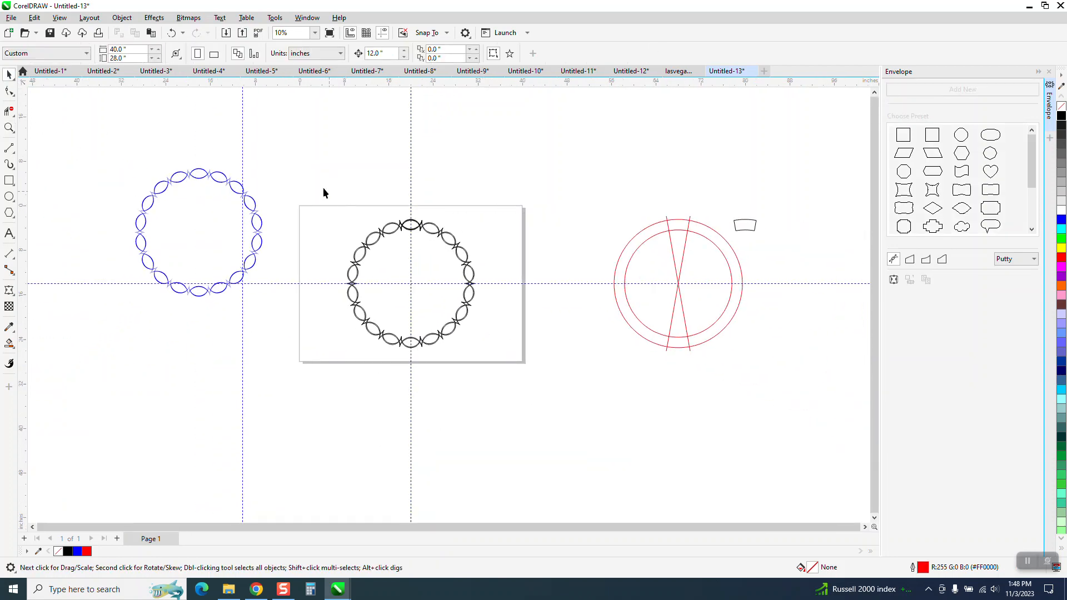
Step: Duplicate the whole black ring and move the copy 36 inches straight down, below the page
{"action": "left_click_drag", "start_coordinate": [538, 406], "coordinate": [538, 406]}
{"action": "key", "text": "Down"}
{"action": "key", "text": "Down"}
{"action": "key", "text": "Down"}
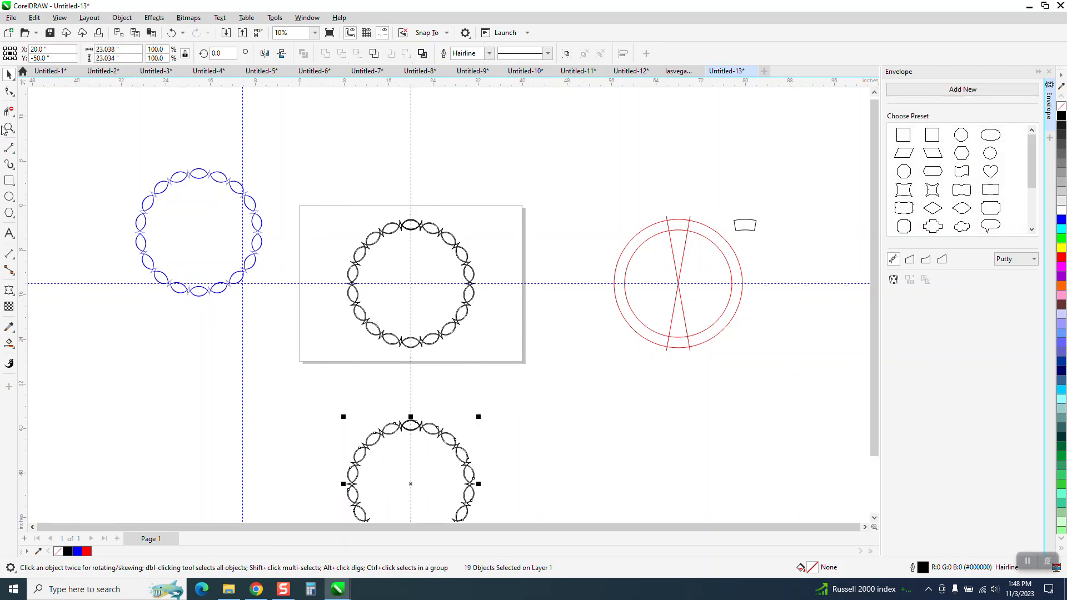
Step: Pull the outer top node of the control motif at the ring's top centre upward into a peak
{"action": "left_click", "coordinate": [9, 128]}
{"action": "left_click_drag", "start_coordinate": [369, 195], "coordinate": [505, 273]}
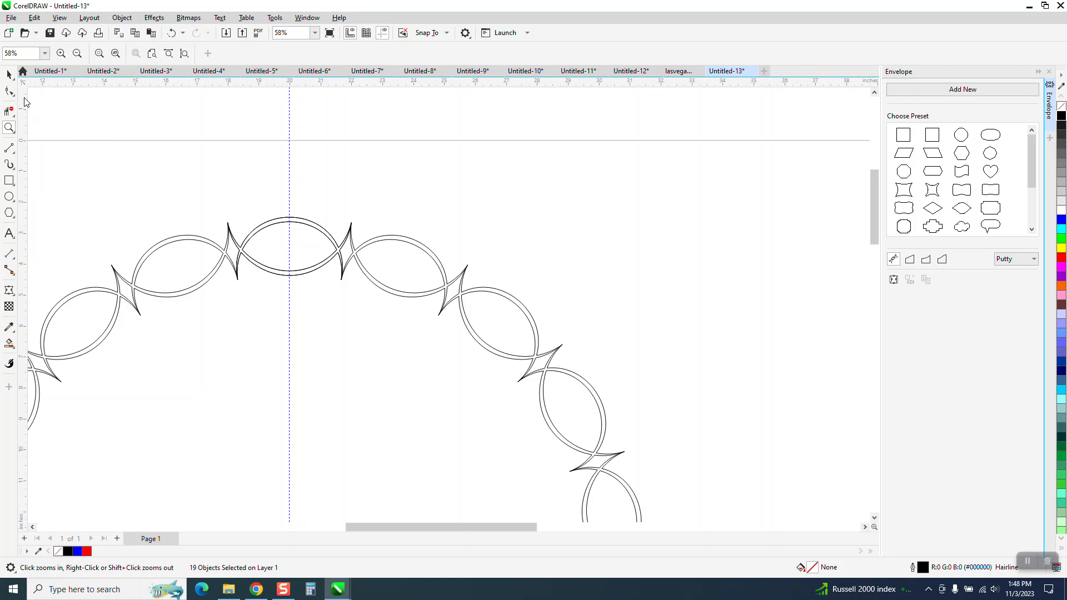
{"action": "left_click", "coordinate": [9, 91]}
{"action": "left_click", "coordinate": [299, 227]}
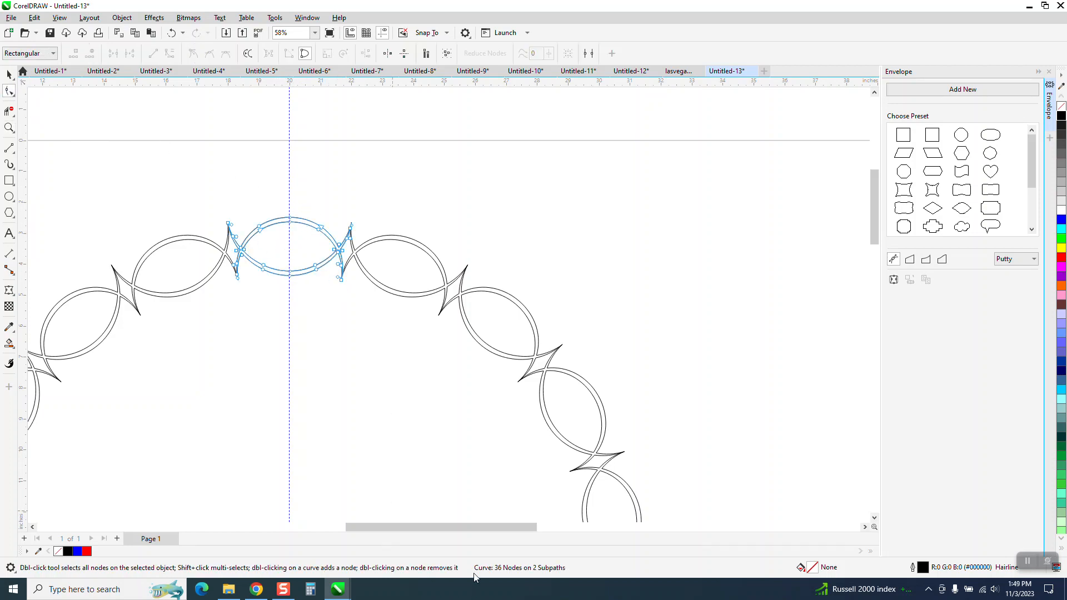
{"action": "left_click", "coordinate": [9, 74]}
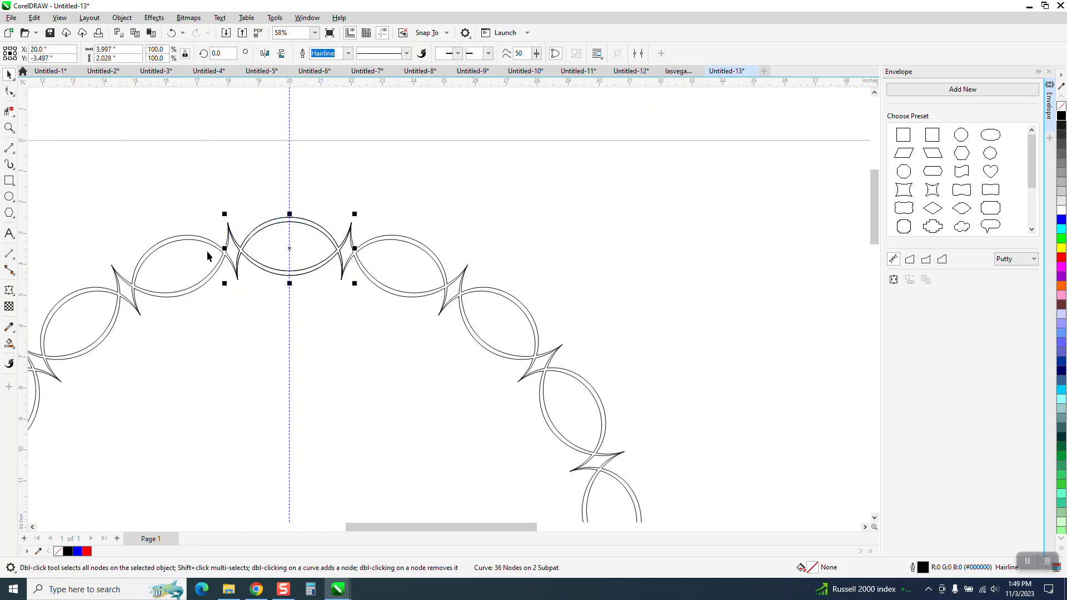
{"action": "left_click", "coordinate": [8, 91]}
{"action": "left_click_drag", "start_coordinate": [290, 218], "coordinate": [289, 183]}
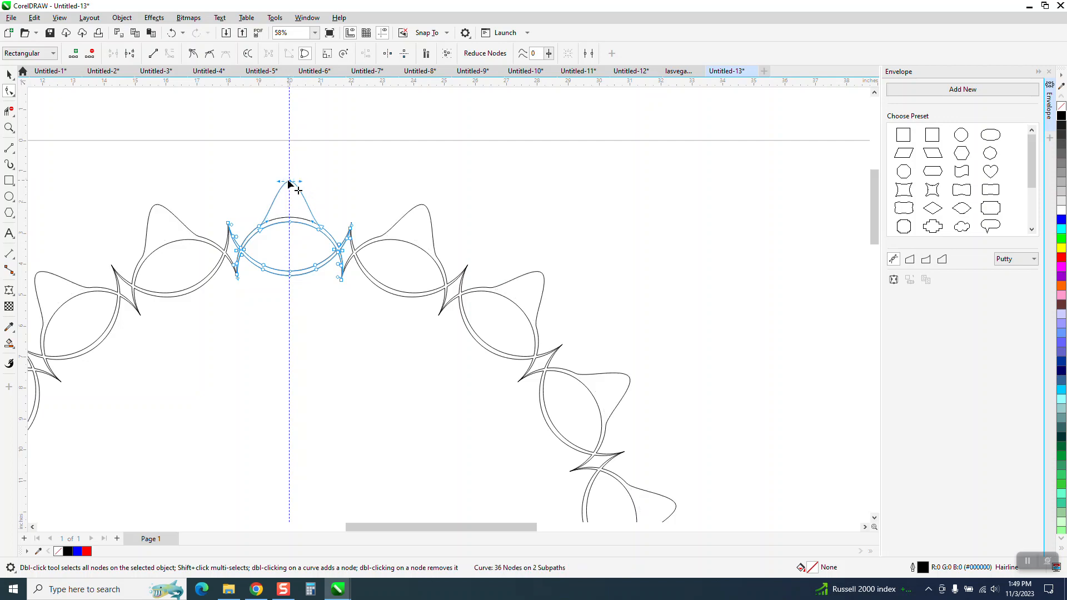
Step: Pull the control motif's outer bottom node down into a point and bend its inner curves toward the middle
{"action": "left_click_drag", "start_coordinate": [289, 278], "coordinate": [289, 321]}
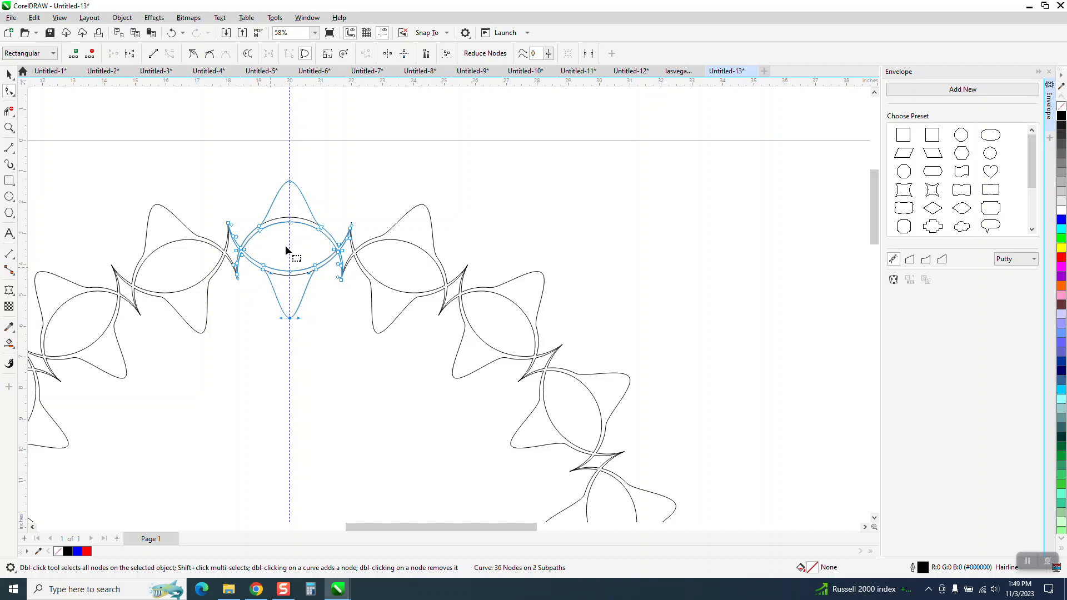
{"action": "mouse_move", "coordinate": [291, 233]}
{"action": "left_mouse_down"}
{"action": "mouse_move", "coordinate": [290, 267]}
{"action": "mouse_move", "coordinate": [289, 250]}
{"action": "left_mouse_up"}
Step: Review the whole reshaped ring on the page and check its control motif at the top
{"action": "scroll", "coordinate": [286, 254], "scroll_direction": "down", "scroll_amount": 3}
{"action": "key", "text": "space"}
{"action": "scroll", "coordinate": [436, 161], "scroll_direction": "down", "scroll_amount": 1}
{"action": "scroll", "coordinate": [436, 150], "scroll_direction": "down", "scroll_amount": 1}
{"action": "left_click_drag", "start_coordinate": [230, 151], "coordinate": [534, 414]}
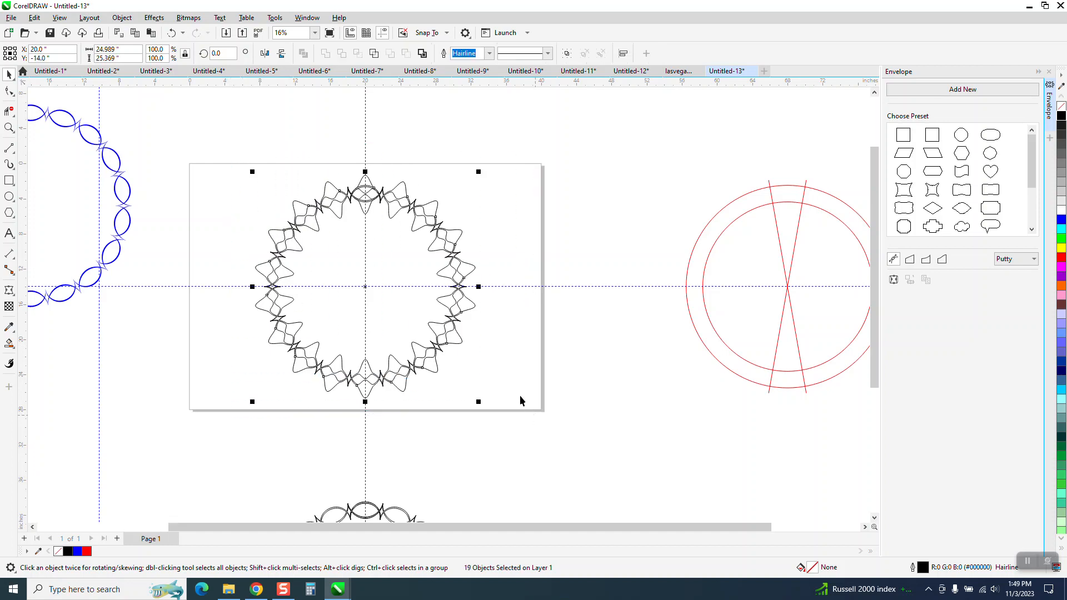
{"action": "left_click", "coordinate": [377, 131]}
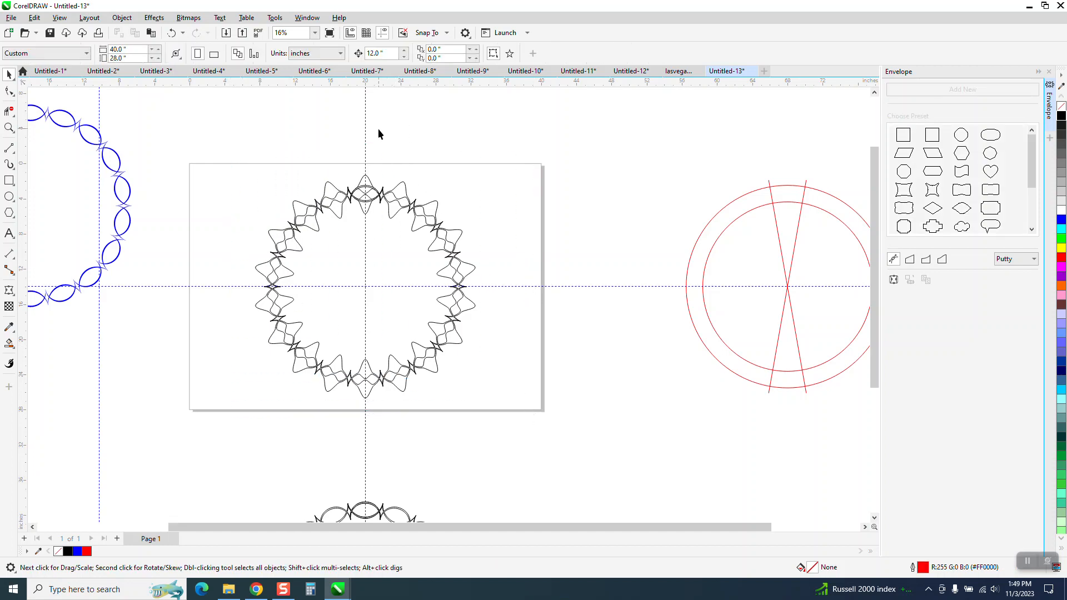
{"action": "left_click", "coordinate": [371, 190]}
{"action": "left_click_drag", "start_coordinate": [245, 155], "coordinate": [545, 409]}
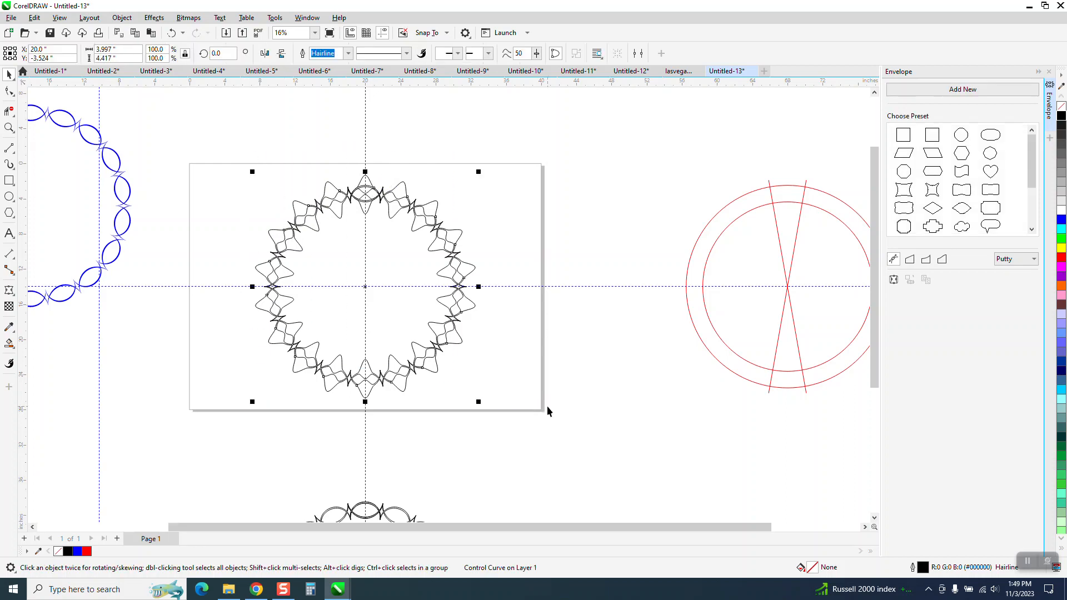
Step: Inspect the joints between the top control motif and the neighbouring reshaped clones
{"action": "left_click", "coordinate": [9, 128]}
{"action": "left_click_drag", "start_coordinate": [332, 188], "coordinate": [385, 218]}
{"action": "left_click_drag", "start_coordinate": [288, 115], "coordinate": [345, 159]}
{"action": "scroll", "coordinate": [343, 158], "scroll_direction": "down", "scroll_amount": 6}
{"action": "scroll", "coordinate": [336, 161], "scroll_direction": "down", "scroll_amount": 10}
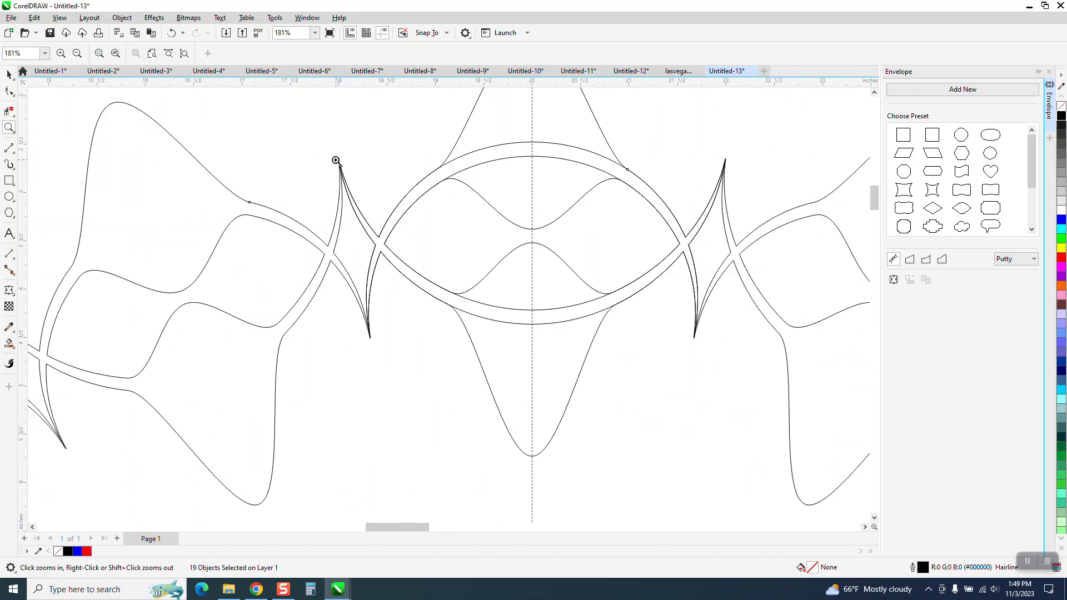
{"action": "left_click", "coordinate": [8, 75]}
{"action": "scroll", "coordinate": [253, 166], "scroll_direction": "down", "scroll_amount": 2}
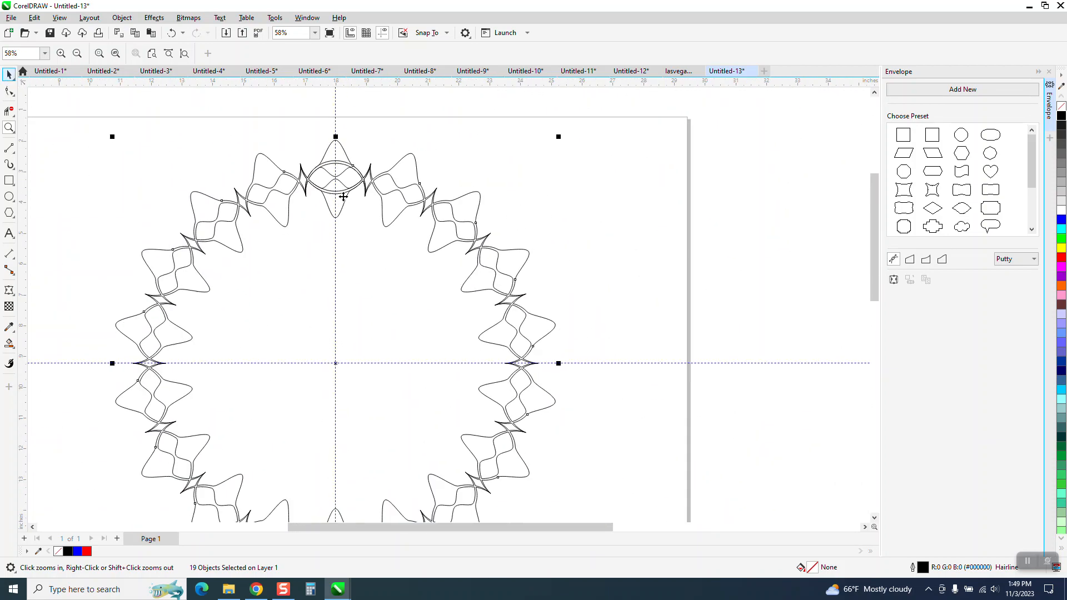
{"action": "left_click", "coordinate": [466, 158]}
{"action": "left_click", "coordinate": [413, 161]}
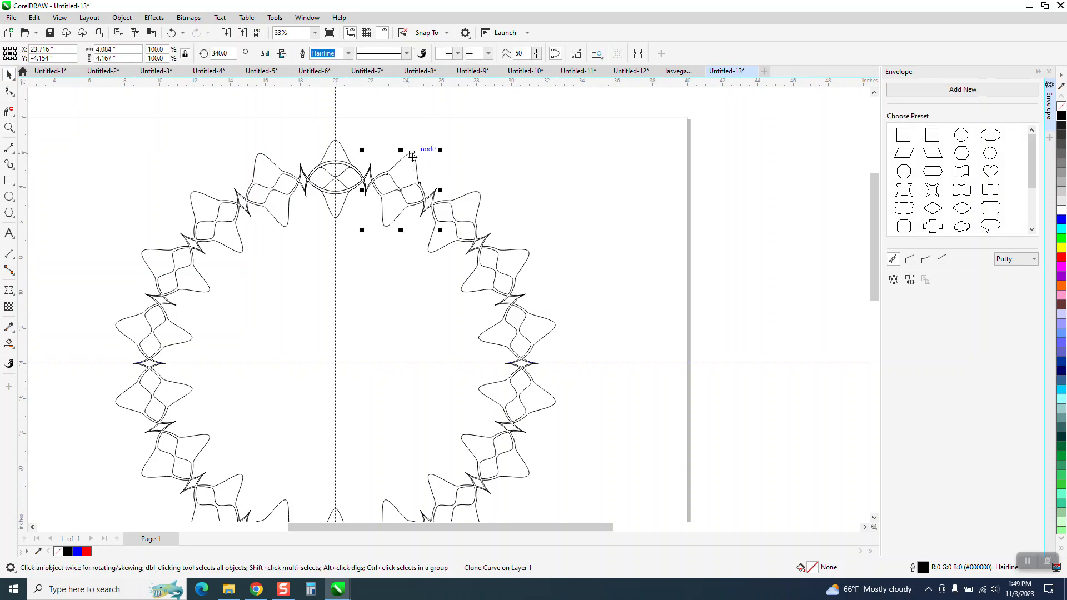
{"action": "scroll", "coordinate": [413, 161], "scroll_direction": "down", "scroll_amount": 2}
Step: Select all motifs of the reshaped ring and check whether Weld is available among the shaping commands
{"action": "left_click_drag", "start_coordinate": [236, 127], "coordinate": [550, 395]}
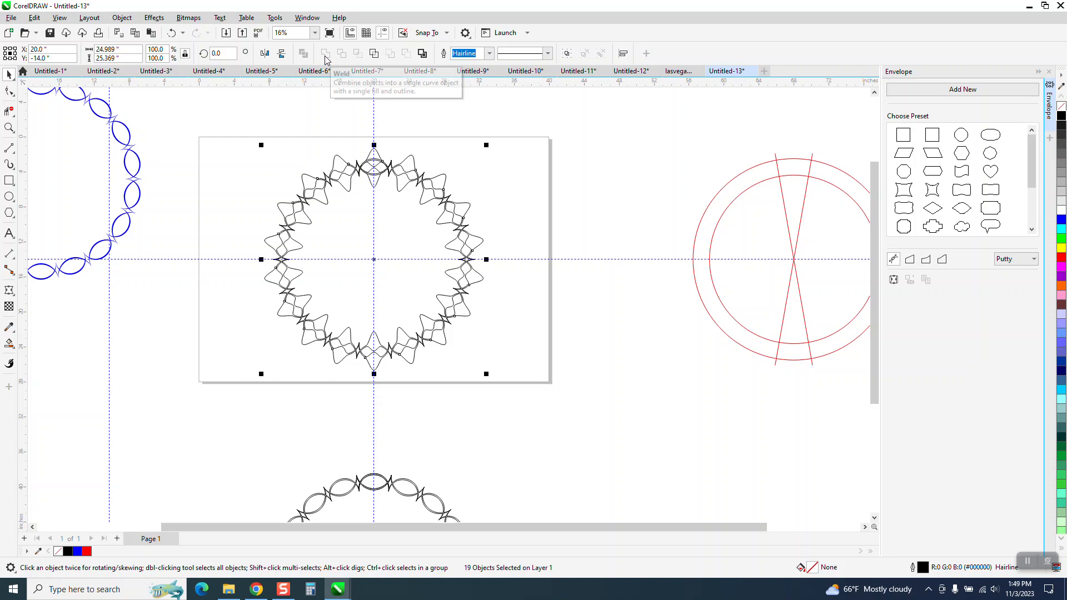
{"action": "left_click", "coordinate": [119, 18]}
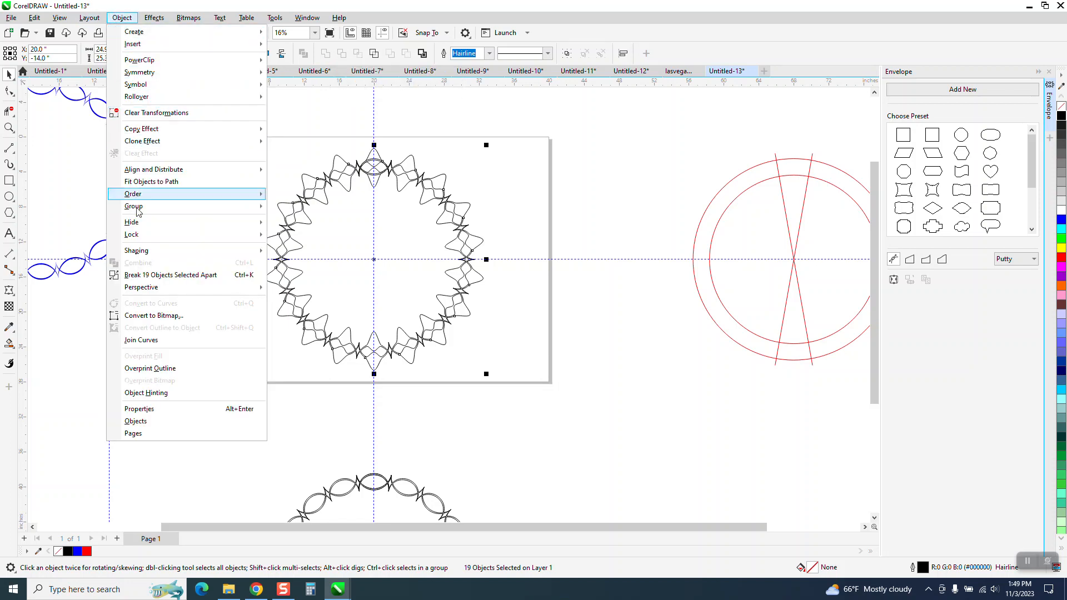
{"action": "mouse_move", "coordinate": [145, 253]}
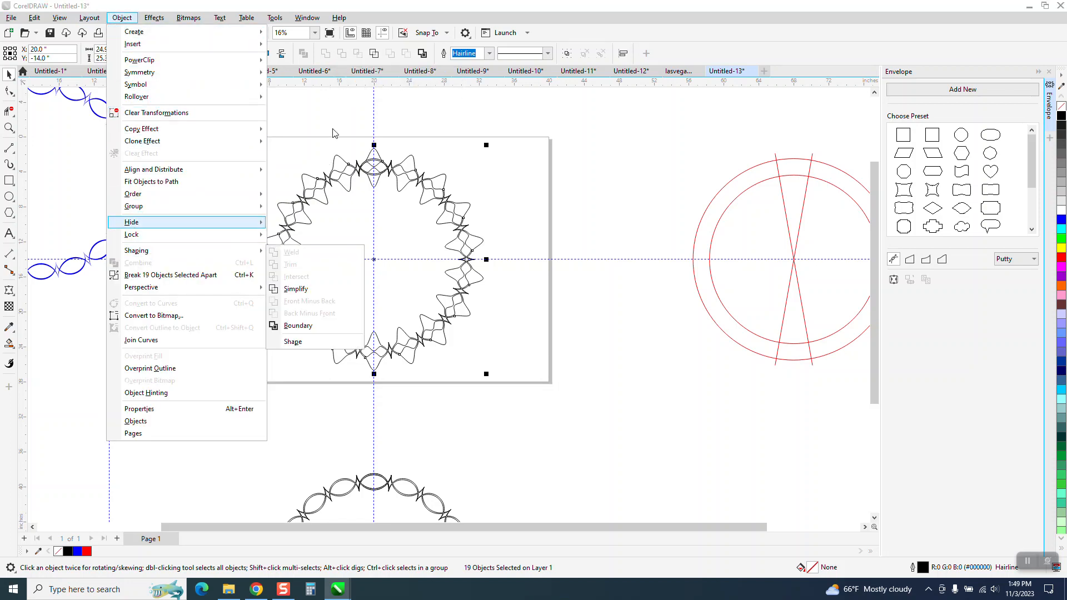
{"action": "left_click", "coordinate": [344, 99]}
Step: Delete the leftover lens-shaped curve overlapping the control motif at the top of the ring
{"action": "key", "text": "z"}
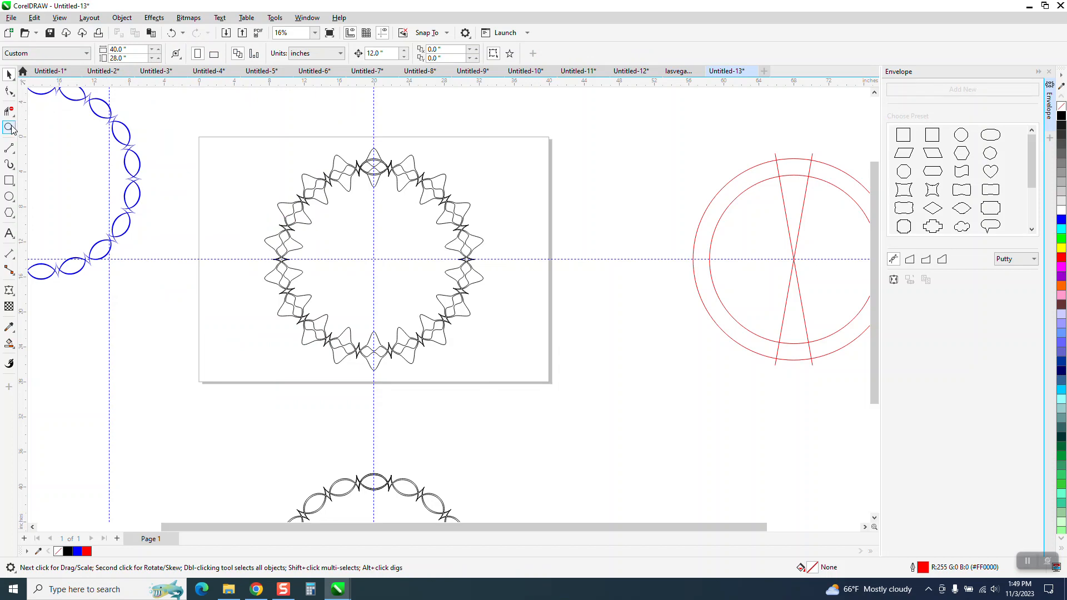
{"action": "left_click_drag", "start_coordinate": [334, 142], "coordinate": [435, 208]}
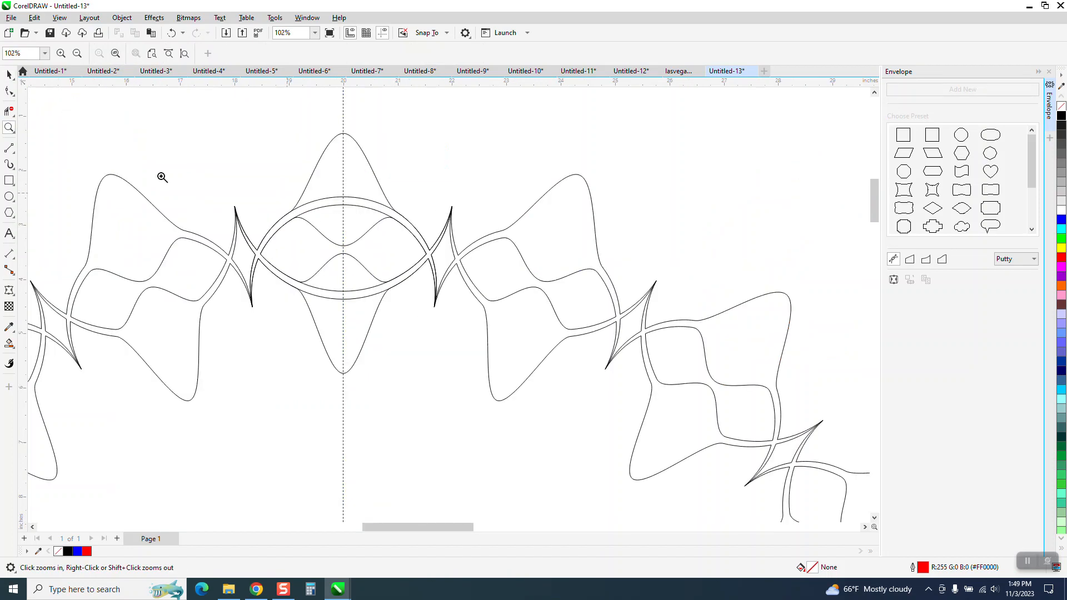
{"action": "left_click", "coordinate": [9, 344]}
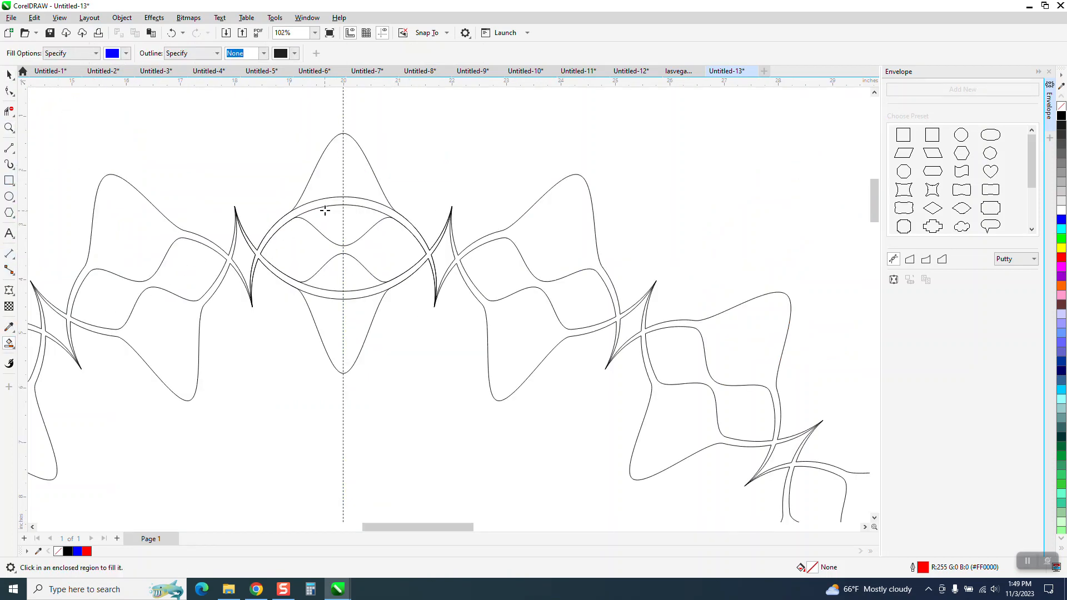
{"action": "left_click", "coordinate": [9, 73]}
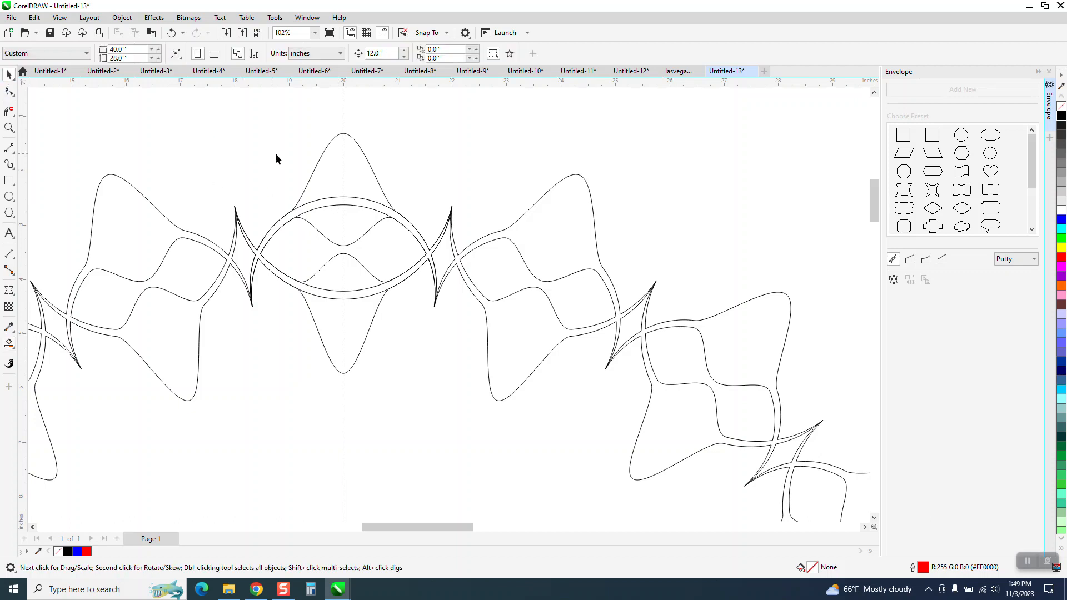
{"action": "left_click", "coordinate": [368, 202]}
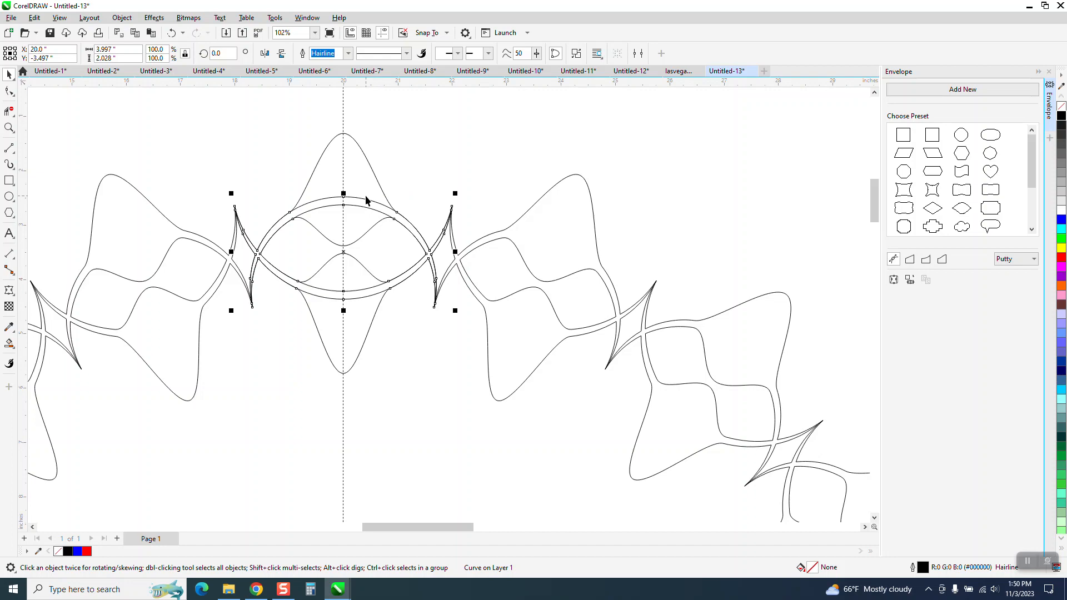
{"action": "key", "text": "XF86Calculator"}
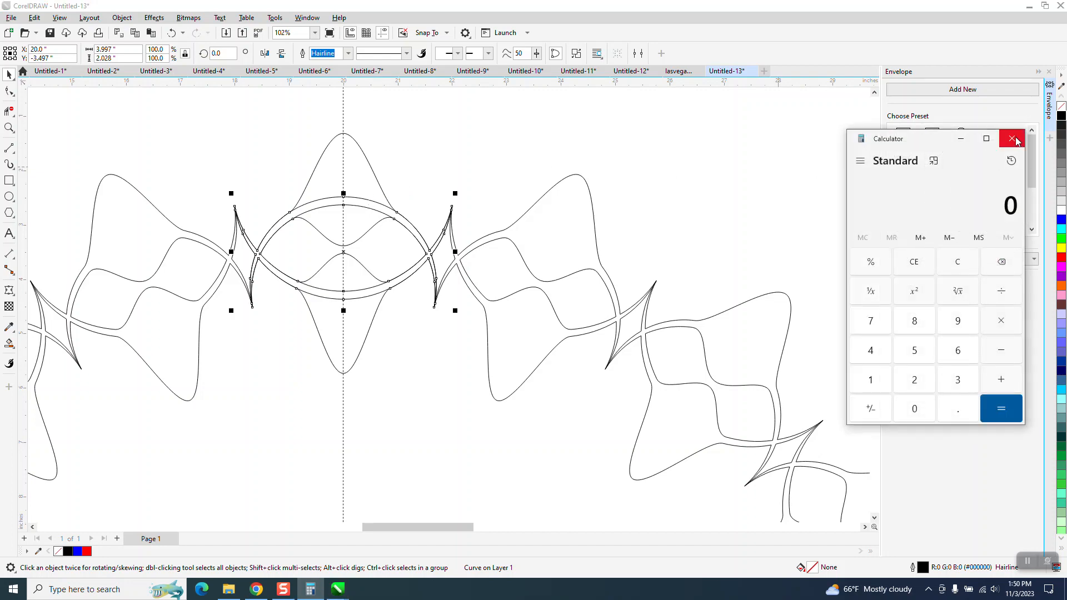
{"action": "left_click", "coordinate": [1012, 138]}
{"action": "scroll", "coordinate": [437, 162], "scroll_direction": "down", "scroll_amount": 8}
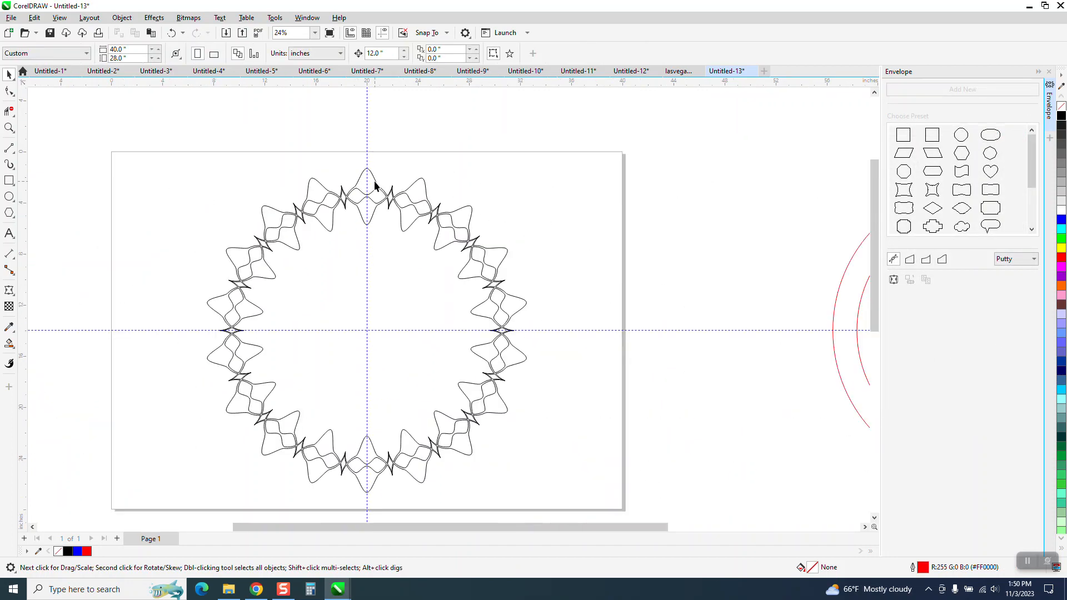
Step: Recheck the shaping commands for the ring's 18 motifs, then try moving the top control motif out of the ring and undo it
{"action": "left_click_drag", "start_coordinate": [389, 347], "coordinate": [545, 392]}
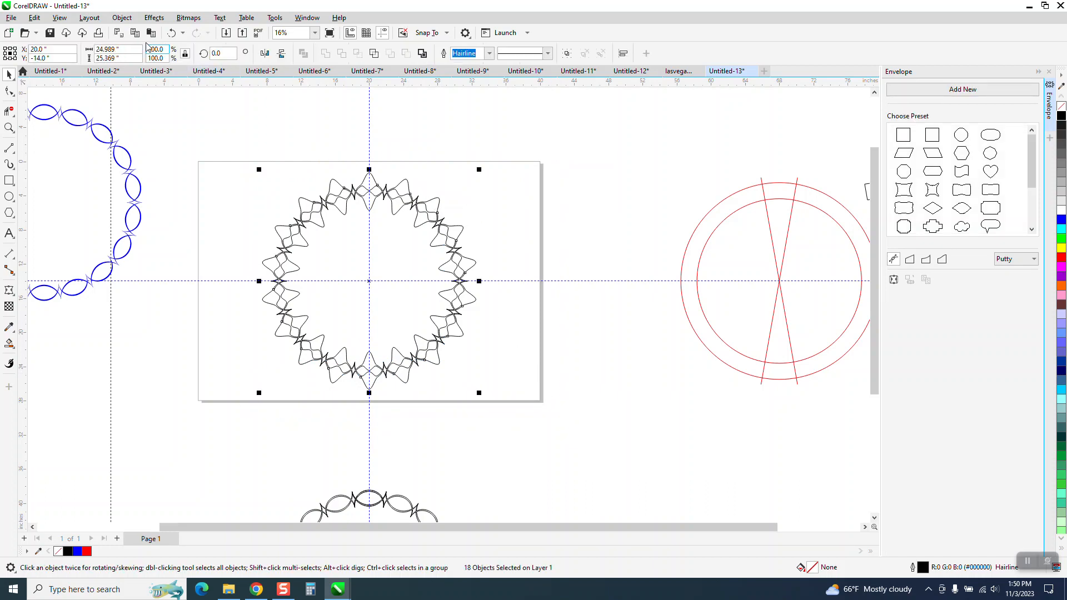
{"action": "left_click", "coordinate": [122, 17]}
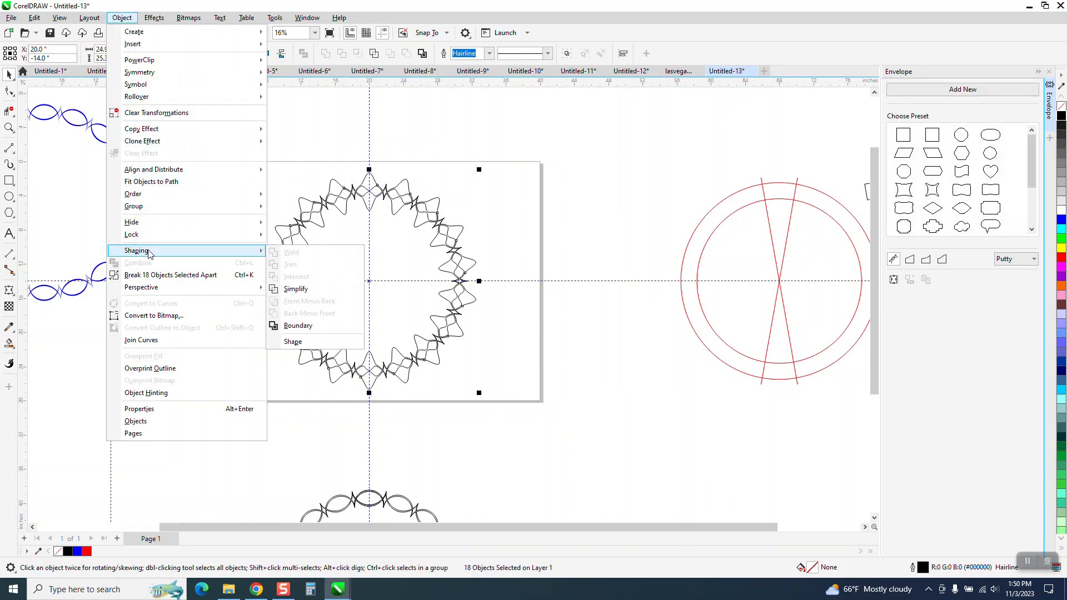
{"action": "left_click", "coordinate": [392, 148]}
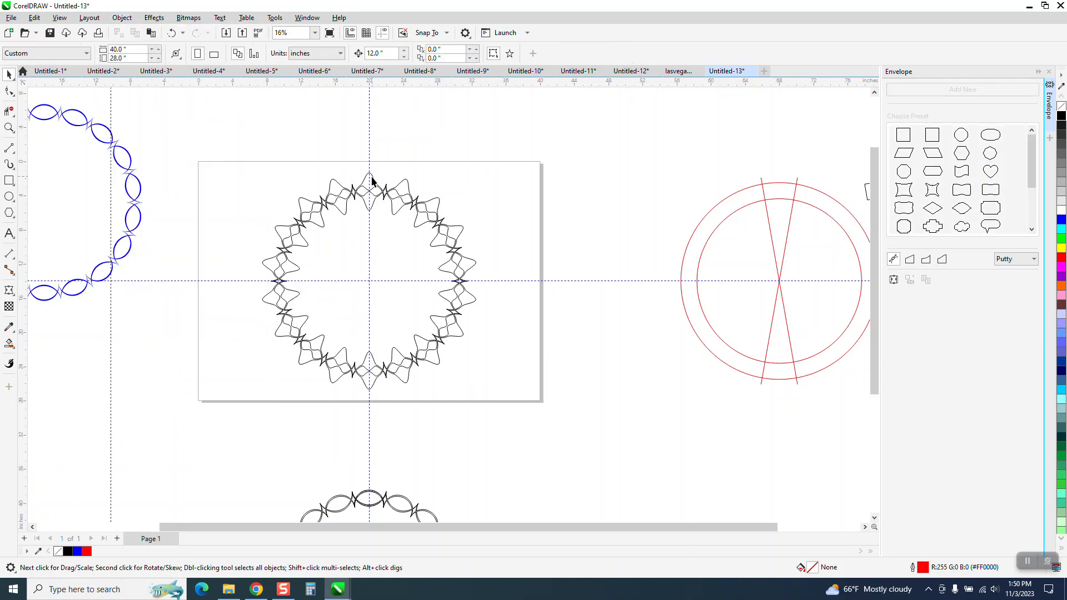
{"action": "left_click_drag", "start_coordinate": [388, 176], "coordinate": [417, 151]}
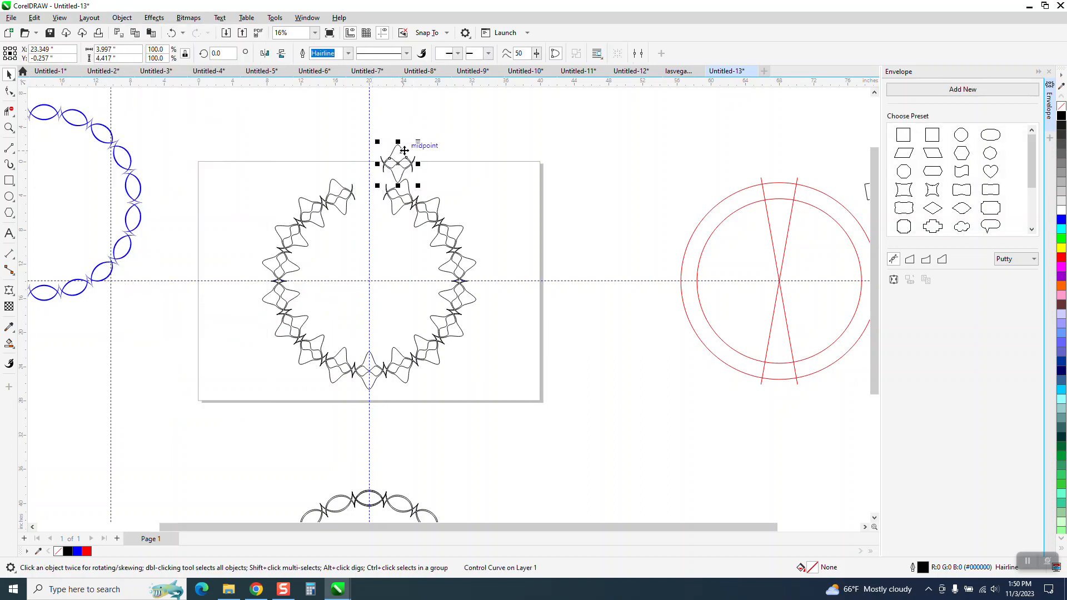
{"action": "left_click", "coordinate": [171, 33]}
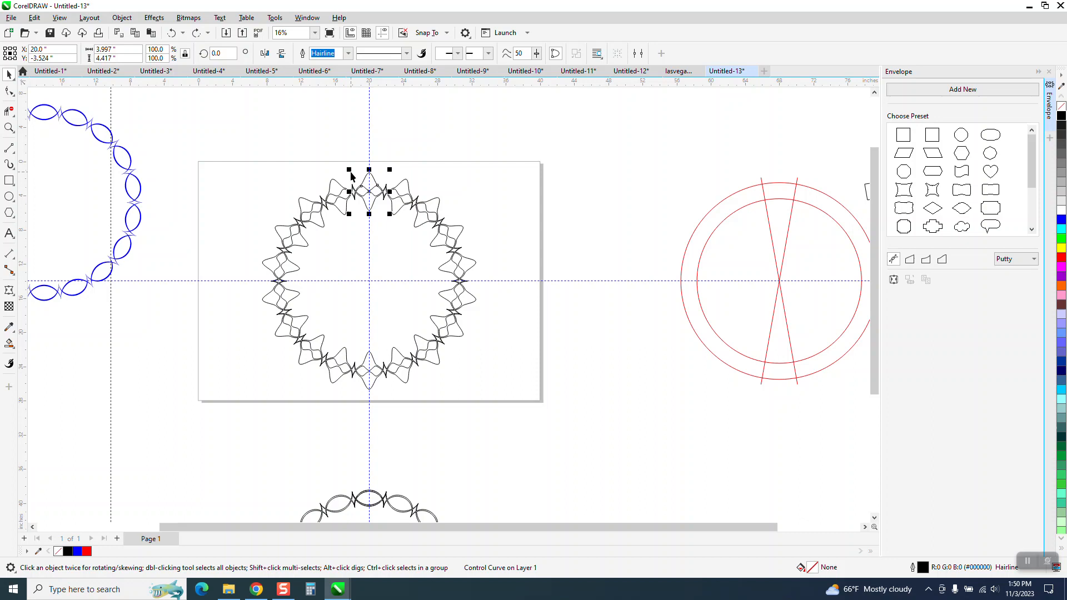
Step: Break apart the 18 selected control and clone objects of the ring and weld them into a single curve
{"action": "scroll", "coordinate": [346, 166], "scroll_direction": "down", "scroll_amount": 1}
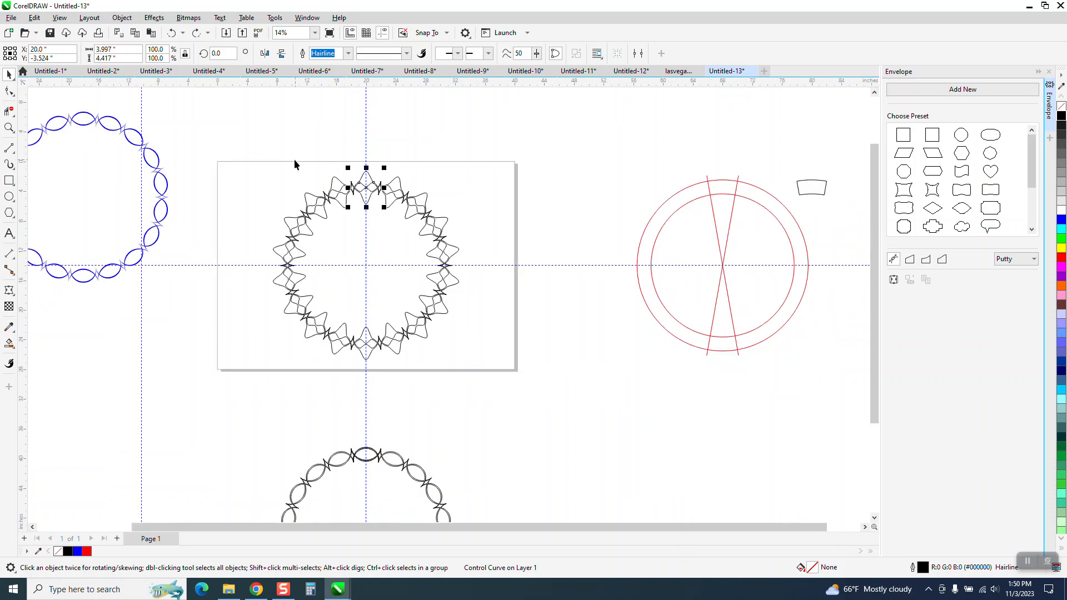
{"action": "left_click_drag", "start_coordinate": [305, 275], "coordinate": [499, 379]}
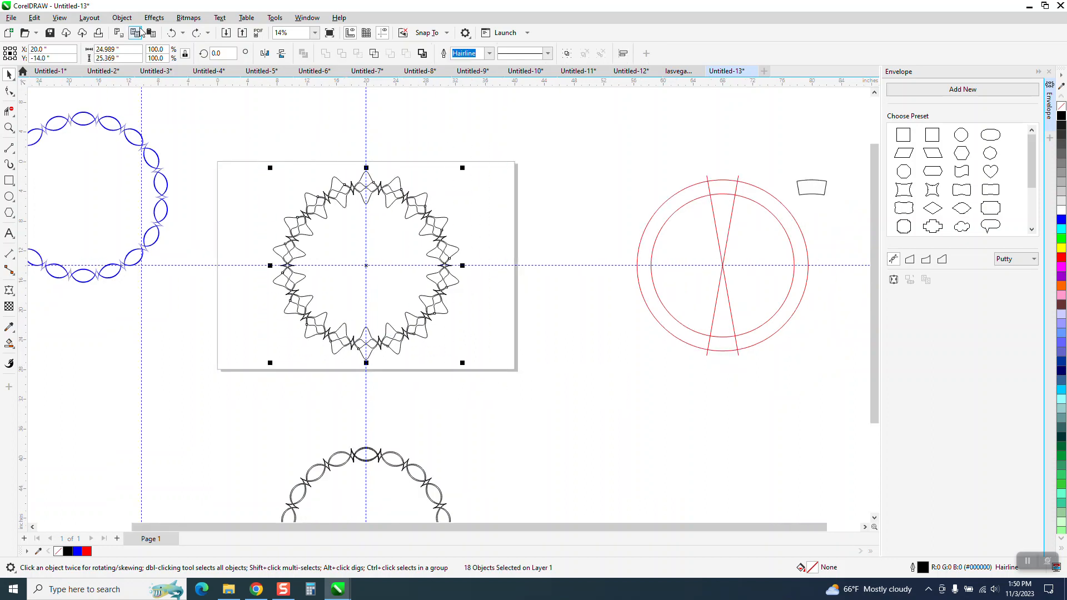
{"action": "left_click", "coordinate": [122, 17]}
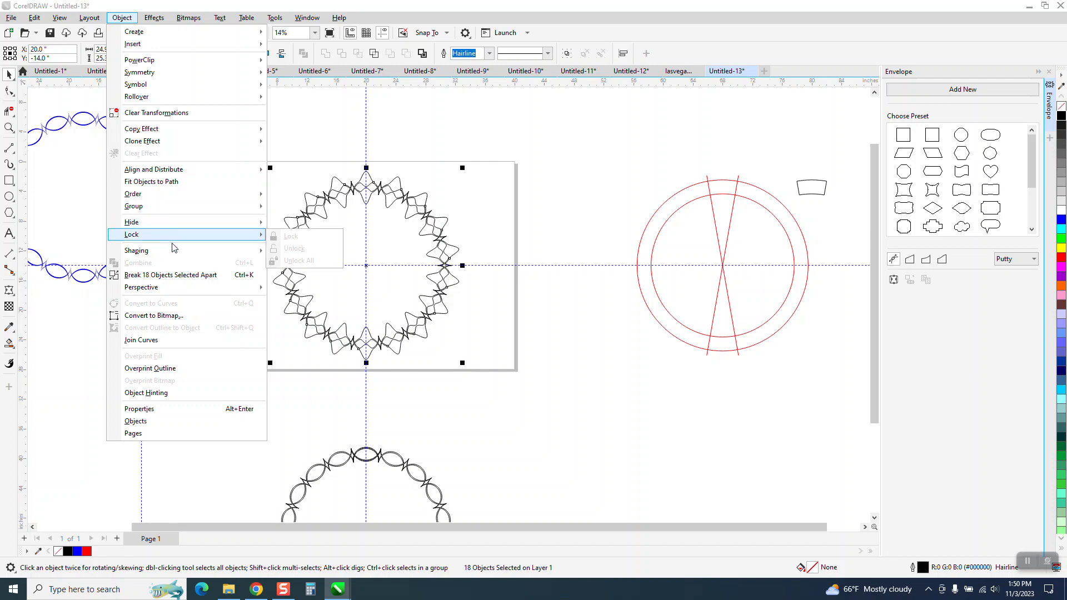
{"action": "left_click", "coordinate": [178, 275]}
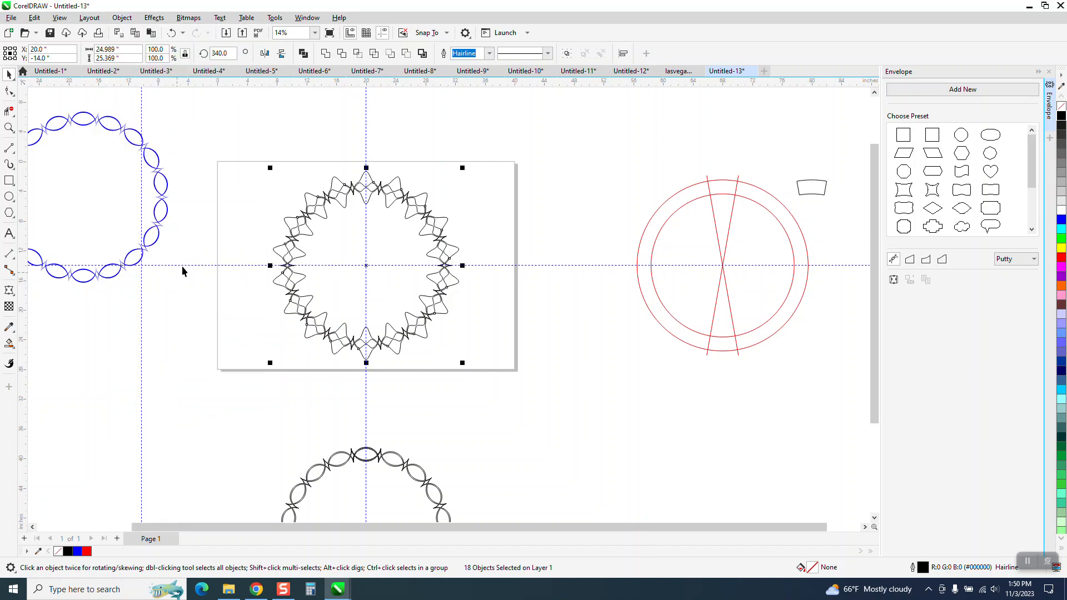
{"action": "left_click_drag", "start_coordinate": [245, 145], "coordinate": [533, 392]}
{"action": "left_click", "coordinate": [325, 53]}
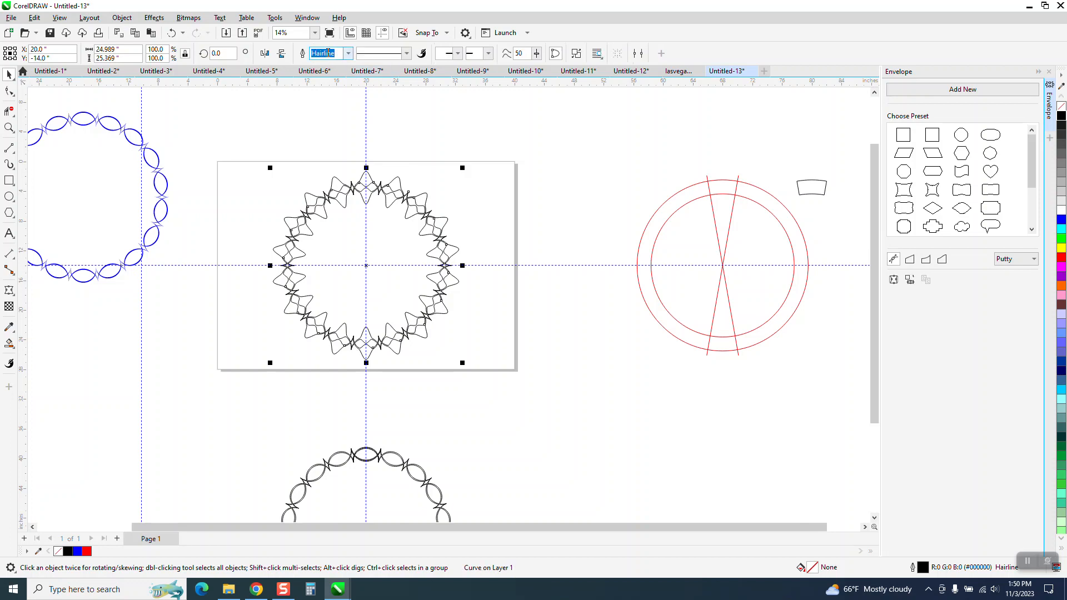
Step: Smart-fill the welded ring's enclosed shape with blue and no outline
{"action": "left_click", "coordinate": [9, 128]}
{"action": "left_click_drag", "start_coordinate": [336, 148], "coordinate": [436, 237]}
{"action": "left_click", "coordinate": [9, 343]}
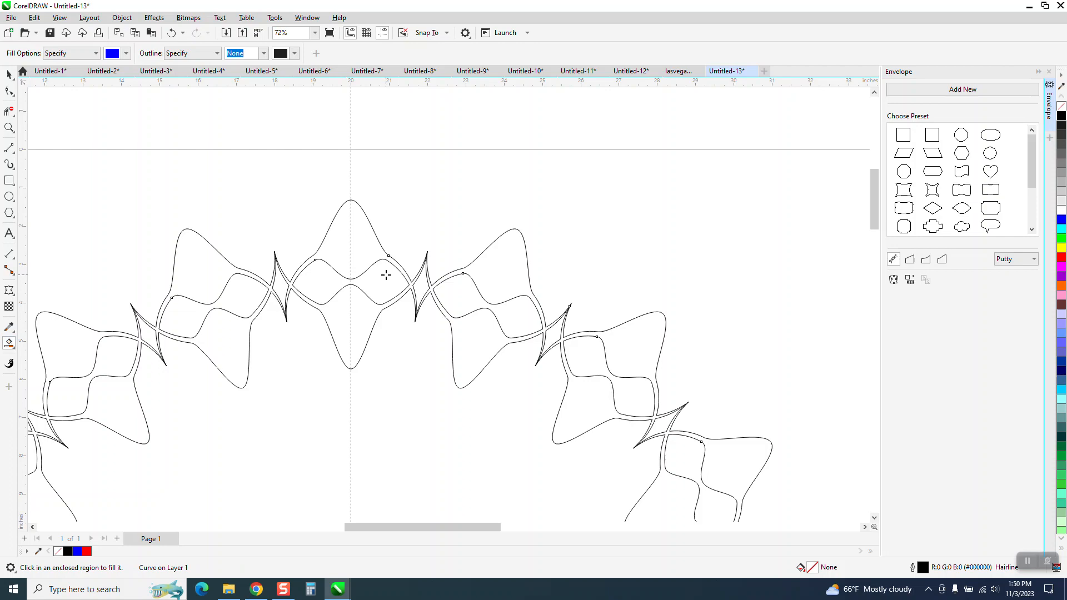
{"action": "left_click", "coordinate": [367, 246]}
{"action": "scroll", "coordinate": [422, 167], "scroll_direction": "down", "scroll_amount": 5}
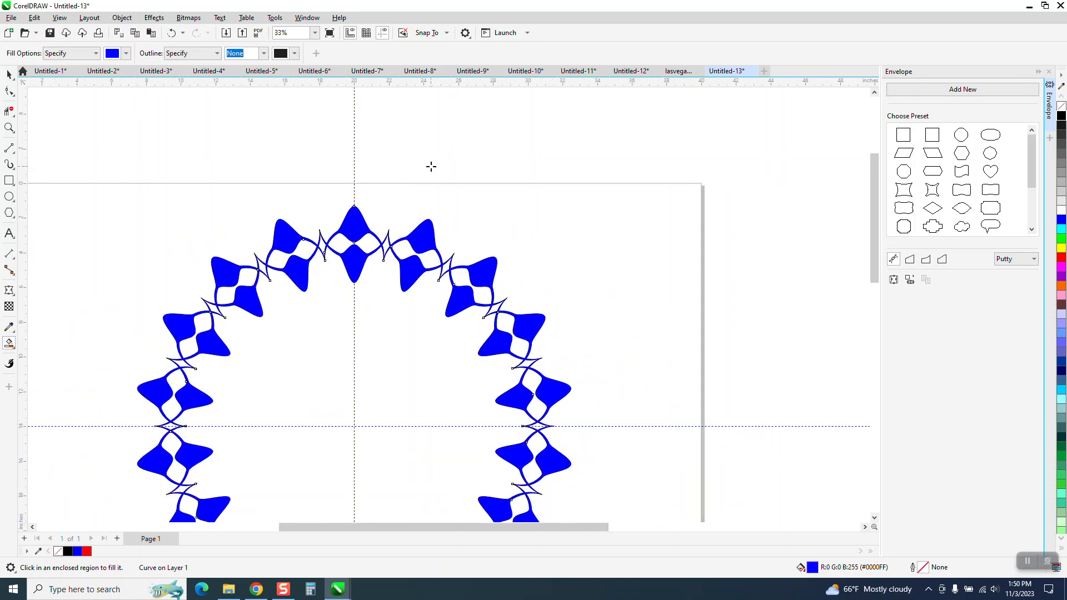
{"action": "left_click", "coordinate": [9, 74]}
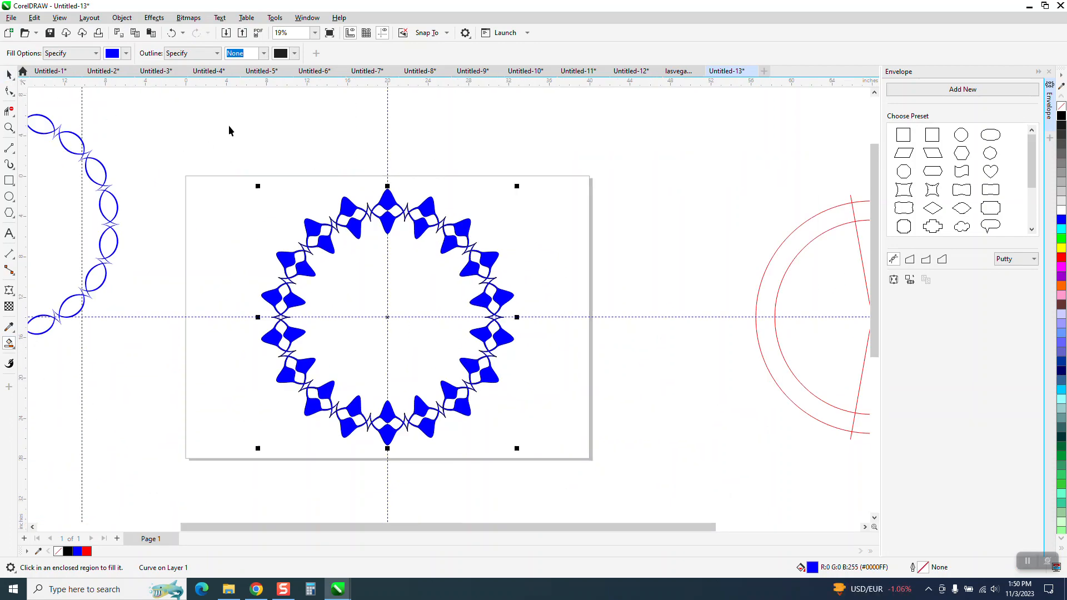
Step: Separate the rings by moving the black outline ring 48 inches left off the page, keeping the blue-filled ring centred on the page
{"action": "scroll", "coordinate": [359, 205], "scroll_direction": "down", "scroll_amount": 1}
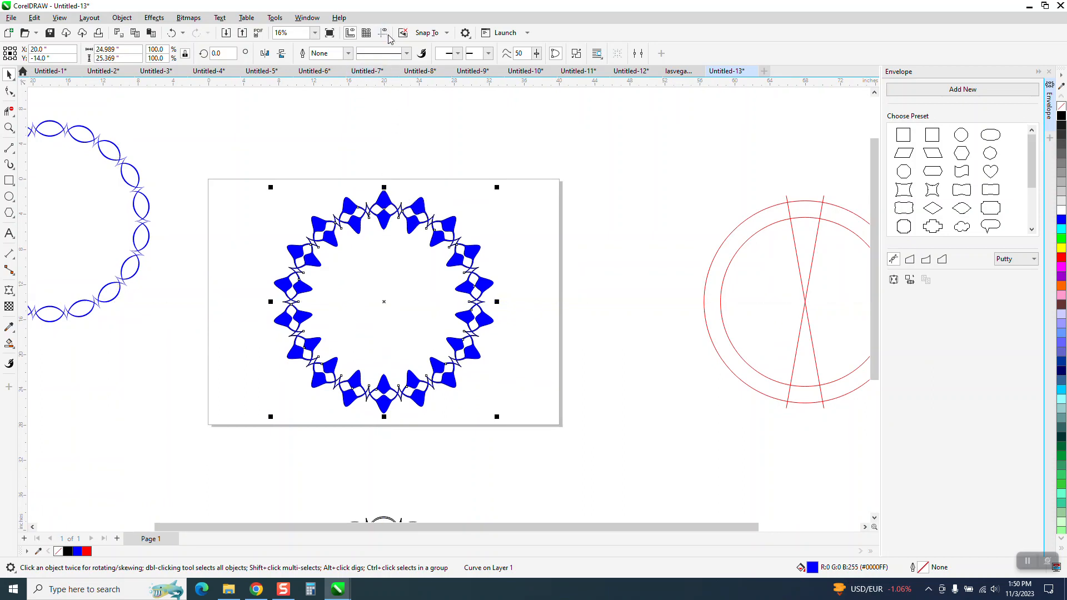
{"action": "scroll", "coordinate": [559, 163], "scroll_direction": "down", "scroll_amount": 1}
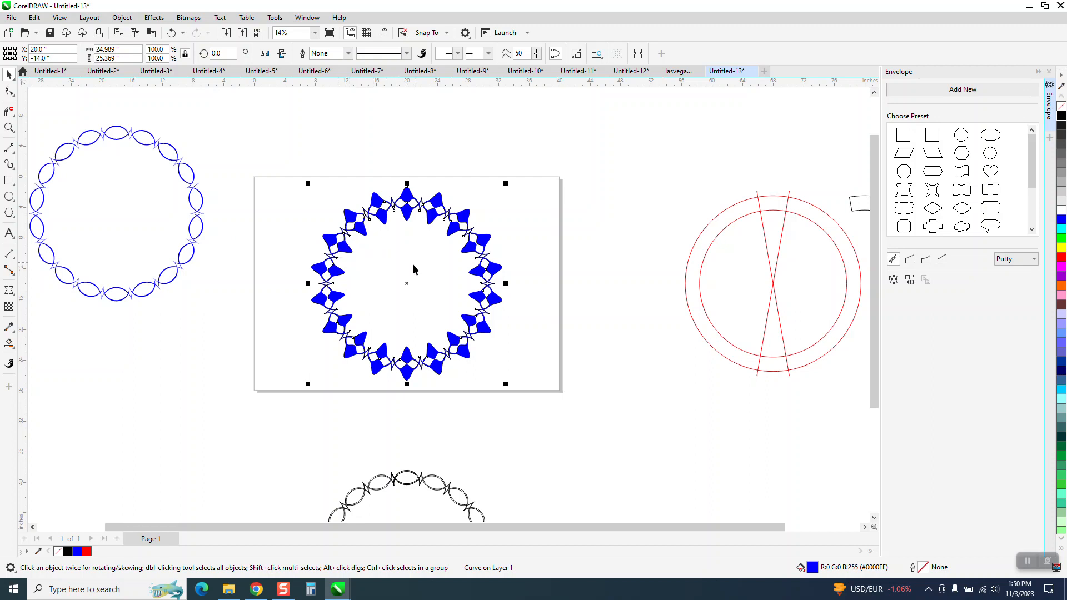
{"action": "key", "text": "Right"}
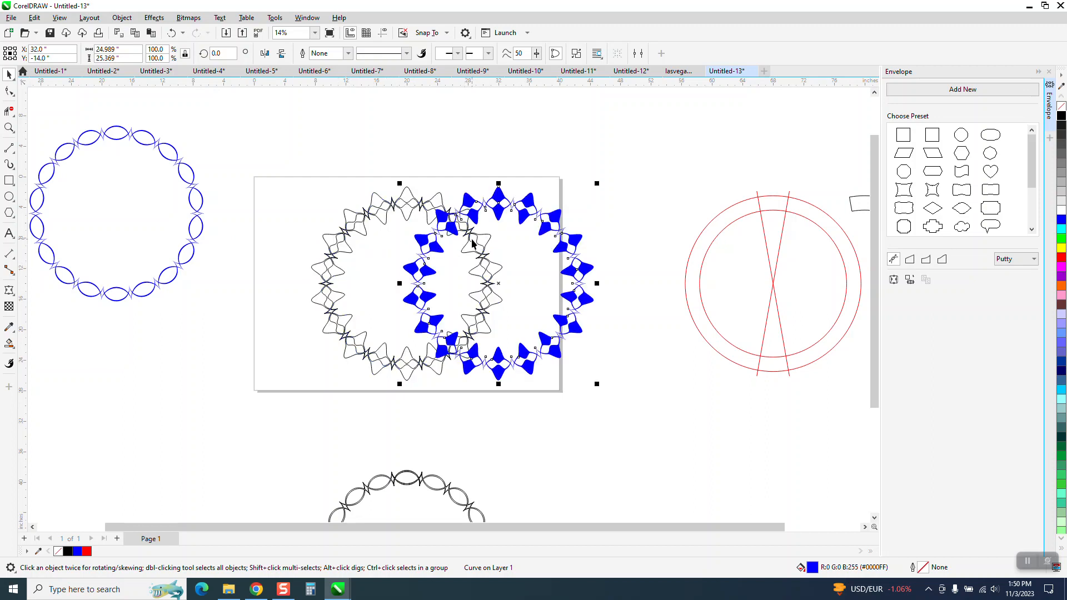
{"action": "left_click", "coordinate": [488, 244]}
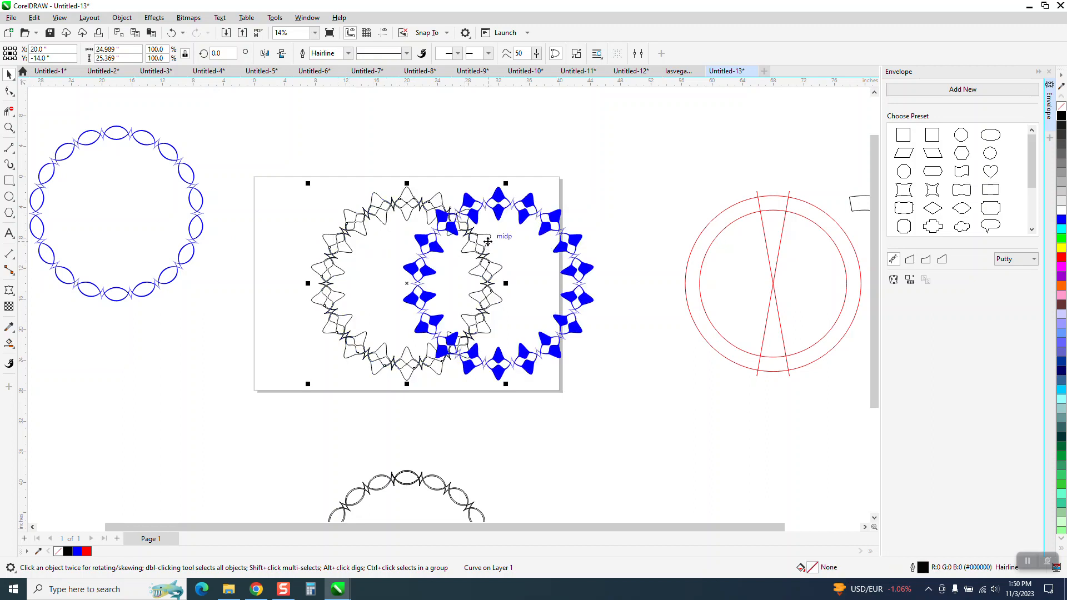
{"action": "key", "text": "Left"}
{"action": "key", "text": "Left"}
{"action": "key", "text": "Left"}
{"action": "key", "text": "Left"}
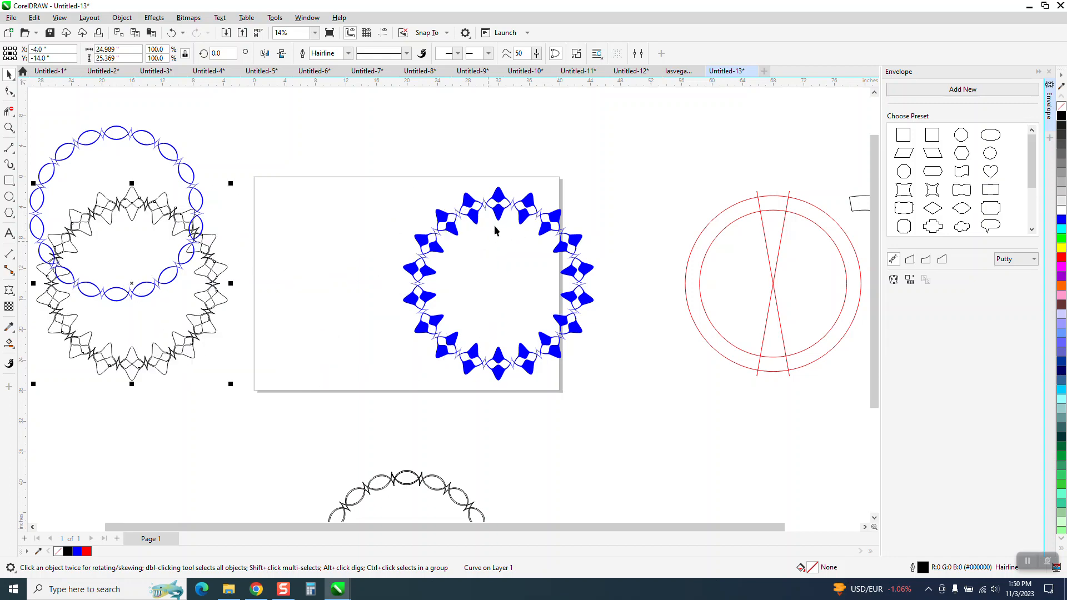
{"action": "left_click", "coordinate": [520, 221]}
{"action": "key", "text": "Left"}
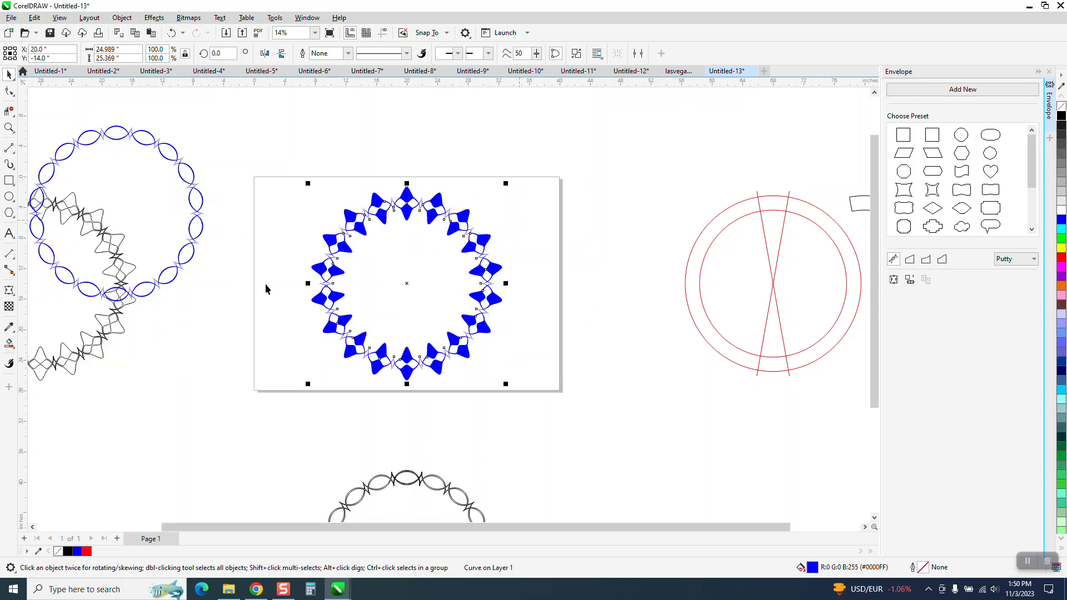
Step: Apply a linear fountain fill across the blue ring from its lower left to its upper right, ending in cyan
{"action": "left_click", "coordinate": [9, 344]}
{"action": "left_click", "coordinate": [44, 345]}
{"action": "left_click_drag", "start_coordinate": [349, 354], "coordinate": [469, 215]}
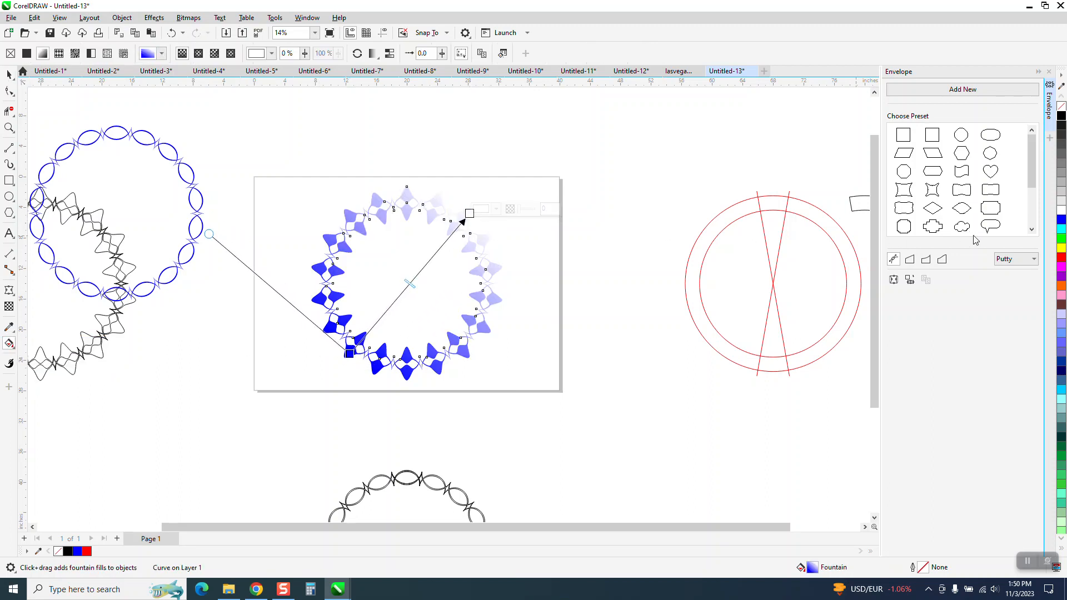
{"action": "left_click_drag", "start_coordinate": [1062, 231], "coordinate": [471, 214]}
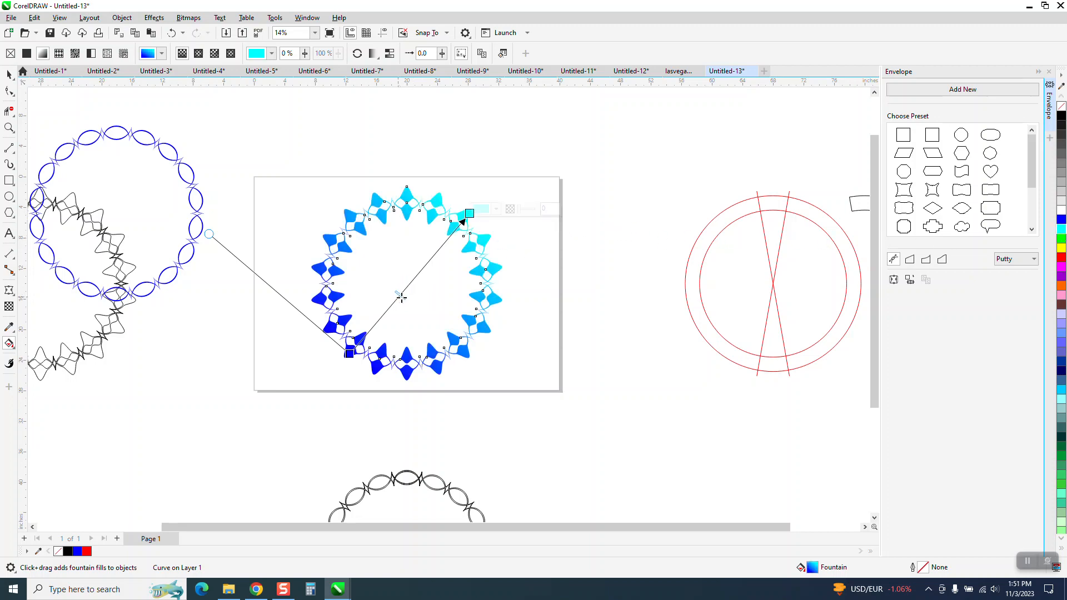
Step: Add orange, red, yellow and green colour nodes along the ring's fountain fill, in that order from the blue start
{"action": "left_click_drag", "start_coordinate": [789, 258], "coordinate": [430, 259]}
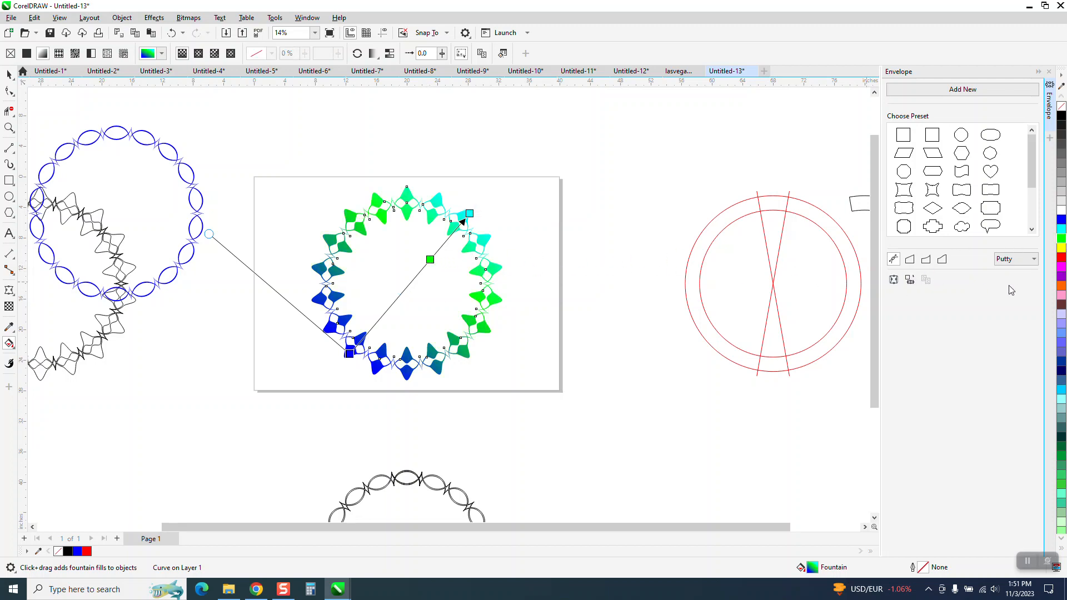
{"action": "left_click_drag", "start_coordinate": [1062, 260], "coordinate": [396, 299]}
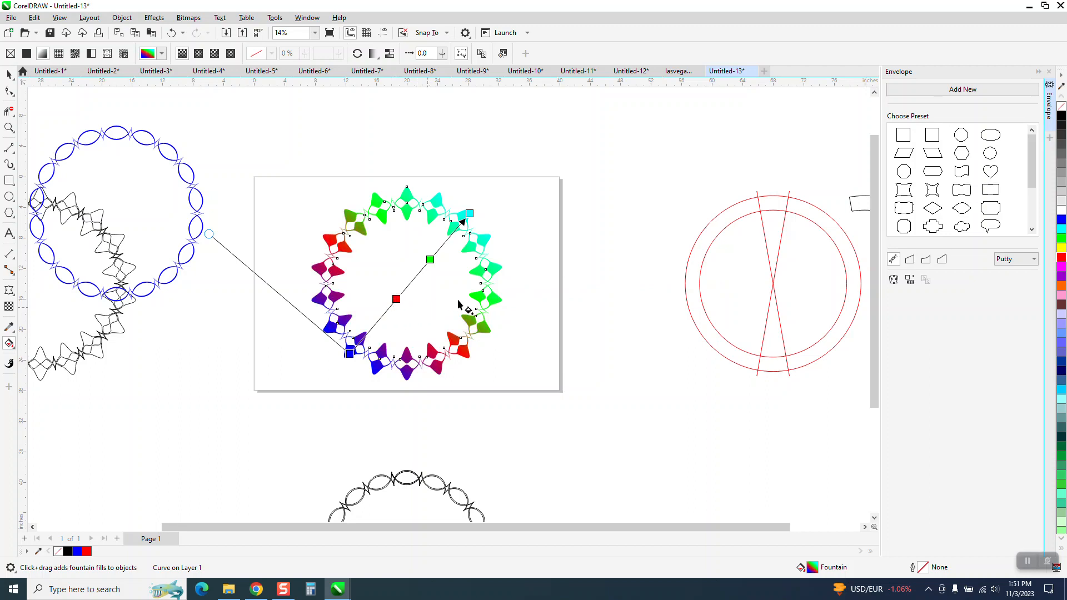
{"action": "left_click_drag", "start_coordinate": [1061, 289], "coordinate": [376, 326]}
{"action": "left_click_drag", "start_coordinate": [1062, 251], "coordinate": [412, 281]}
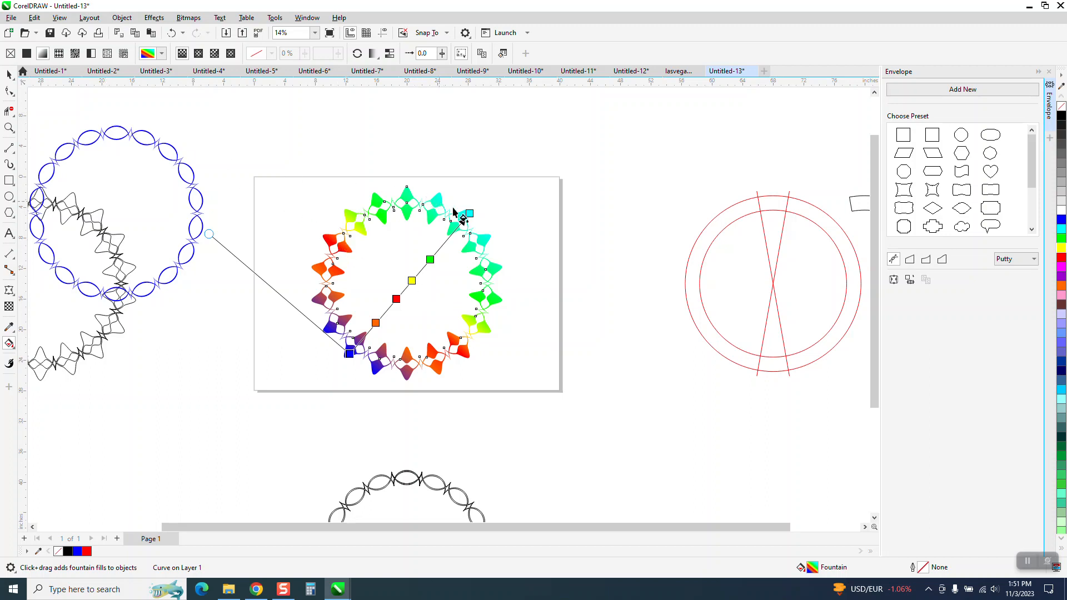
Step: Change the fountain fill's end colour to blue and add a yellow node between the green node and that end
{"action": "left_click_drag", "start_coordinate": [1063, 221], "coordinate": [469, 213]}
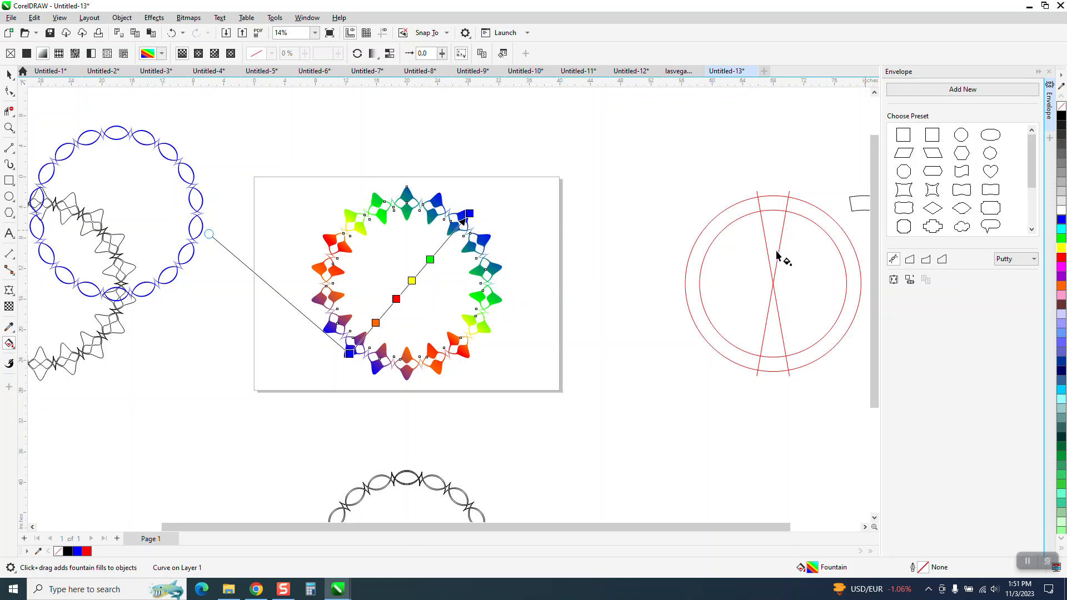
{"action": "left_click_drag", "start_coordinate": [1062, 249], "coordinate": [446, 241]}
{"action": "left_click", "coordinate": [9, 73]}
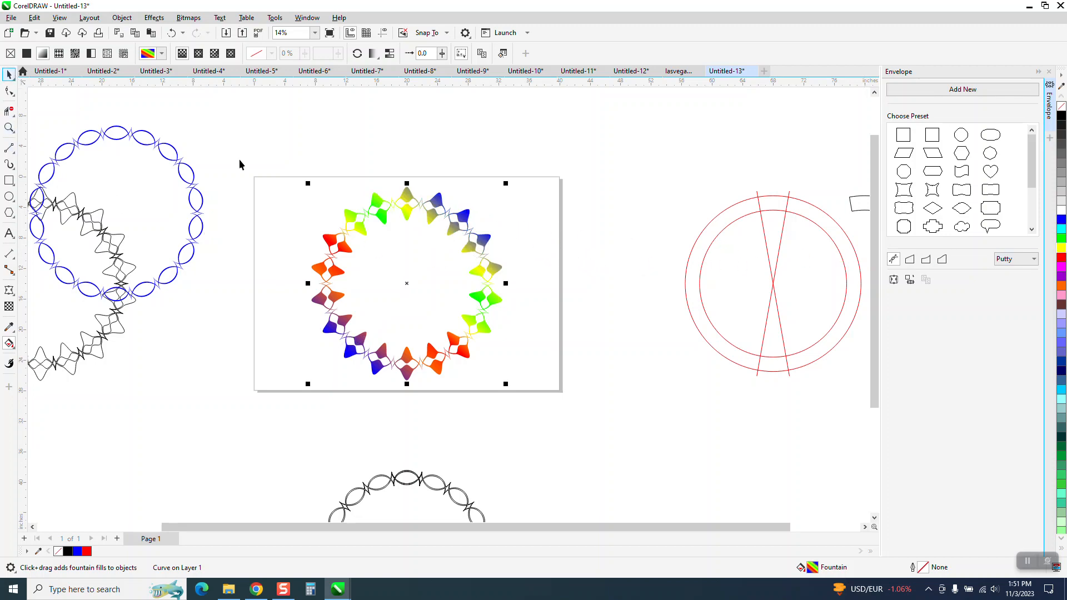
Step: Draw a rectangle about 36.4 by 31.7 inches around the multicoloured ring and fill it with black
{"action": "scroll", "coordinate": [247, 233], "scroll_direction": "down", "scroll_amount": 1}
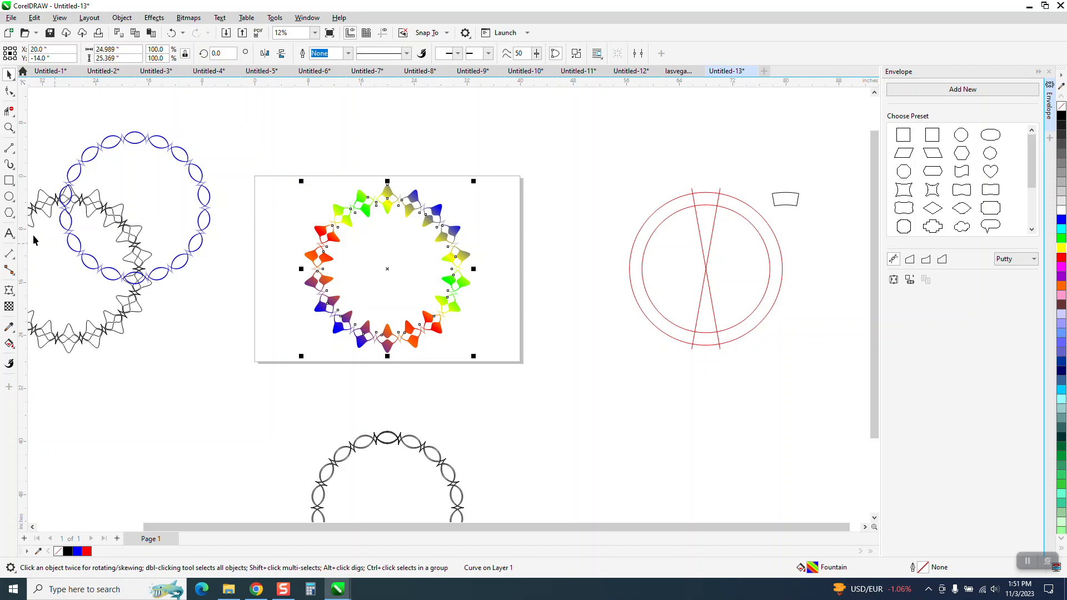
{"action": "left_click", "coordinate": [8, 180]}
{"action": "mouse_move", "coordinate": [269, 170]}
{"action": "left_mouse_down"}
{"action": "mouse_move", "coordinate": [287, 205]}
{"action": "mouse_move", "coordinate": [510, 381]}
{"action": "left_mouse_up"}
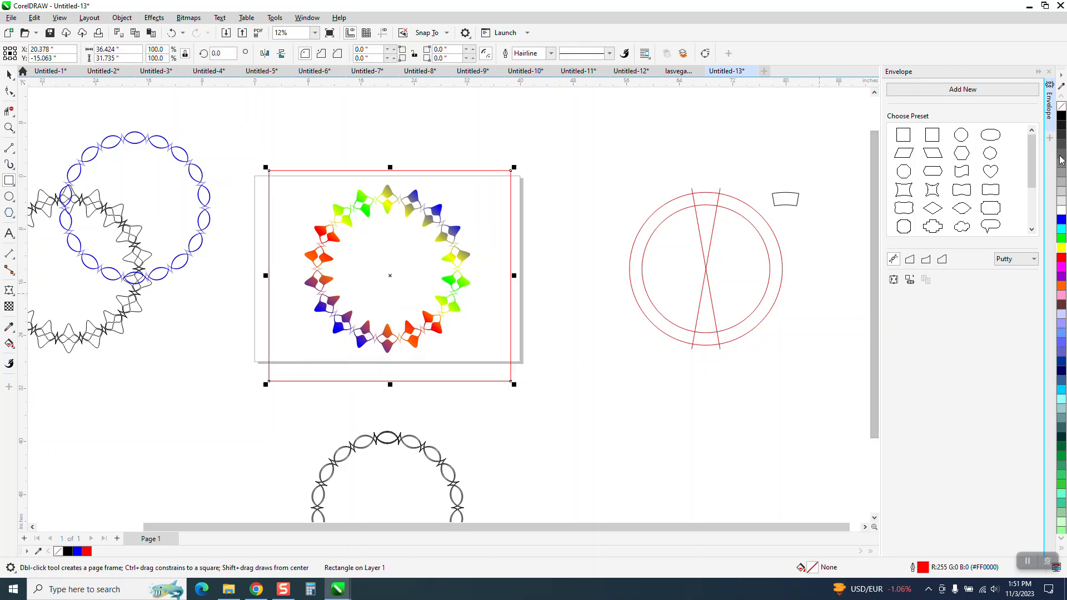
{"action": "left_click", "coordinate": [1061, 115]}
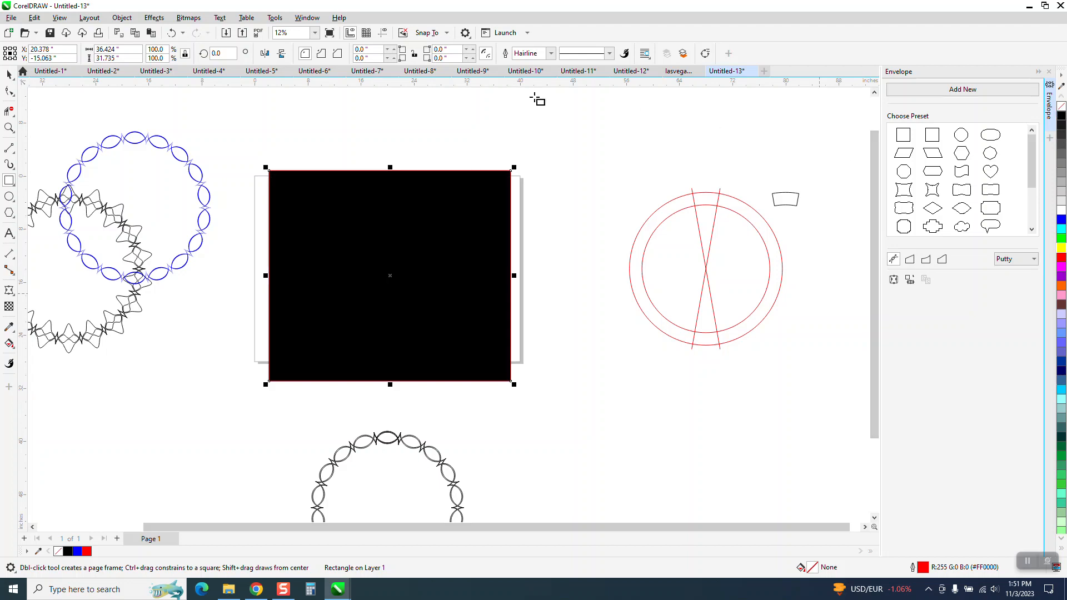
Step: Send the black rectangle to the back of the page, behind the multicoloured ring
{"action": "left_click", "coordinate": [122, 17]}
{"action": "mouse_move", "coordinate": [144, 196]}
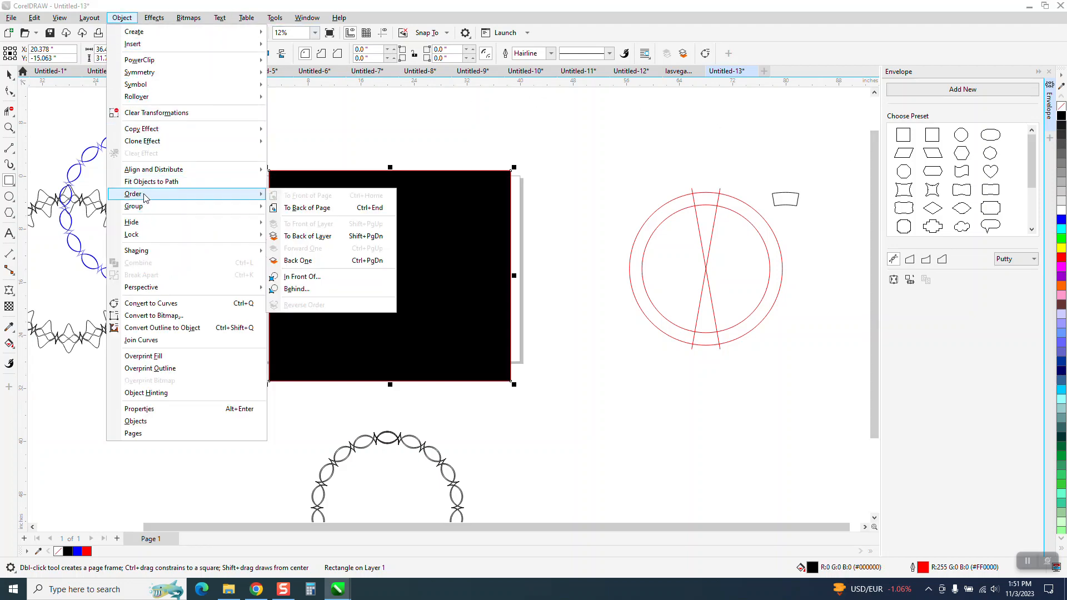
{"action": "left_click", "coordinate": [307, 208]}
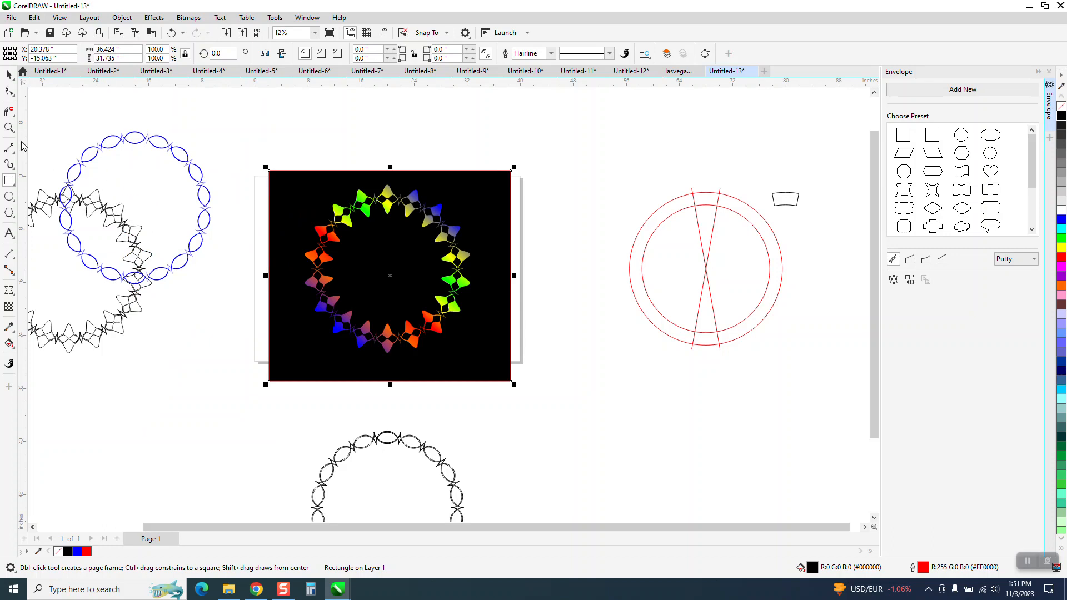
{"action": "left_click", "coordinate": [9, 128]}
{"action": "left_click_drag", "start_coordinate": [266, 171], "coordinate": [545, 367]}
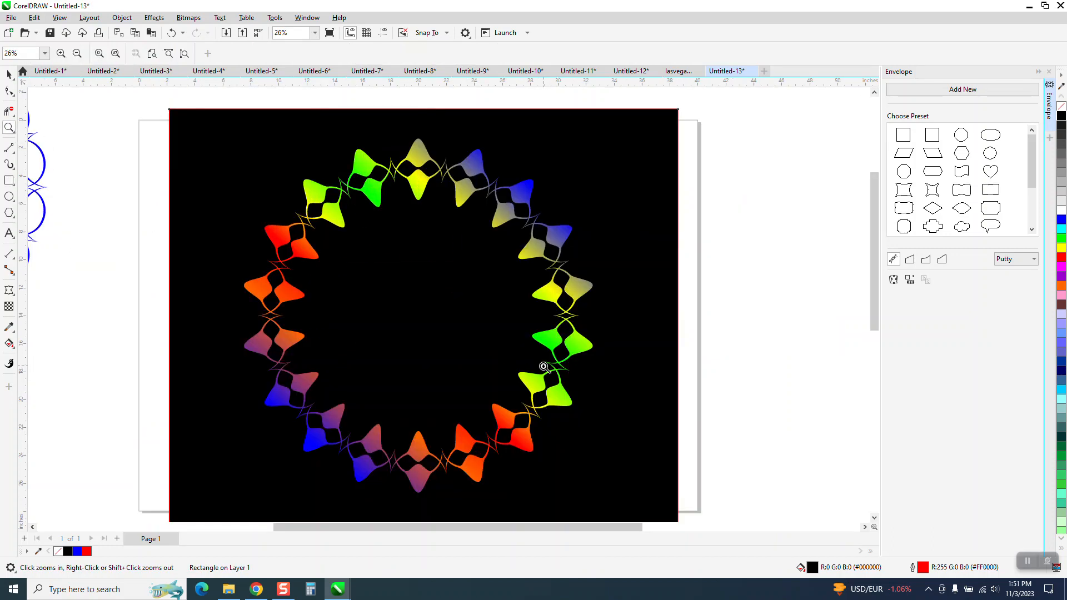